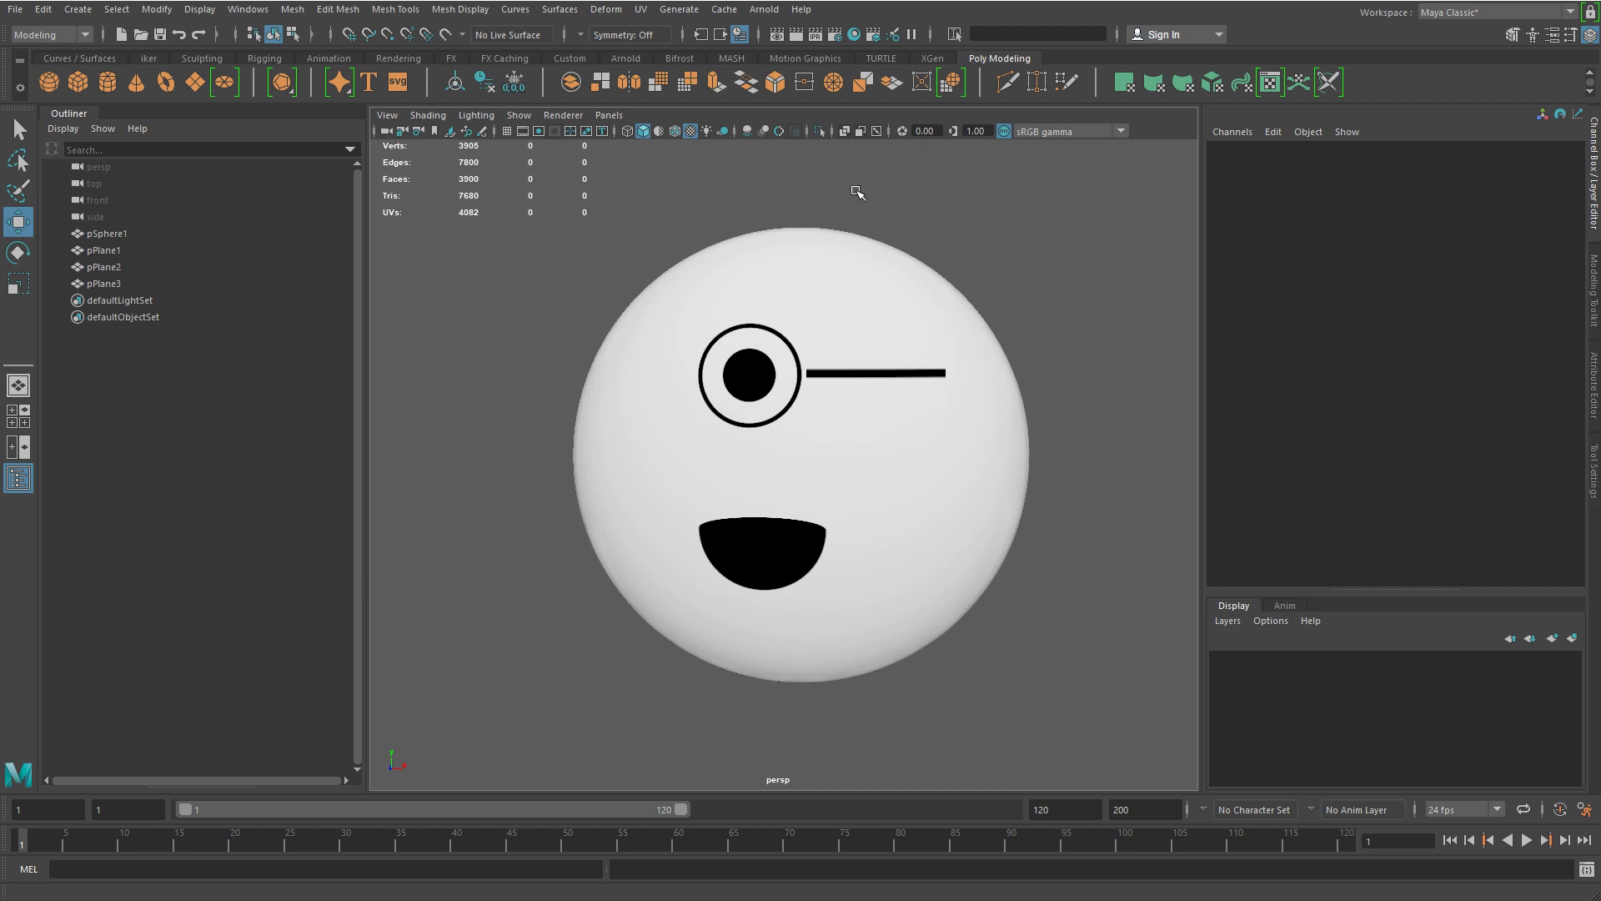
Select the open-eye plane pPlane1 on the sphere's face to show its channels.
left_click(790, 388)
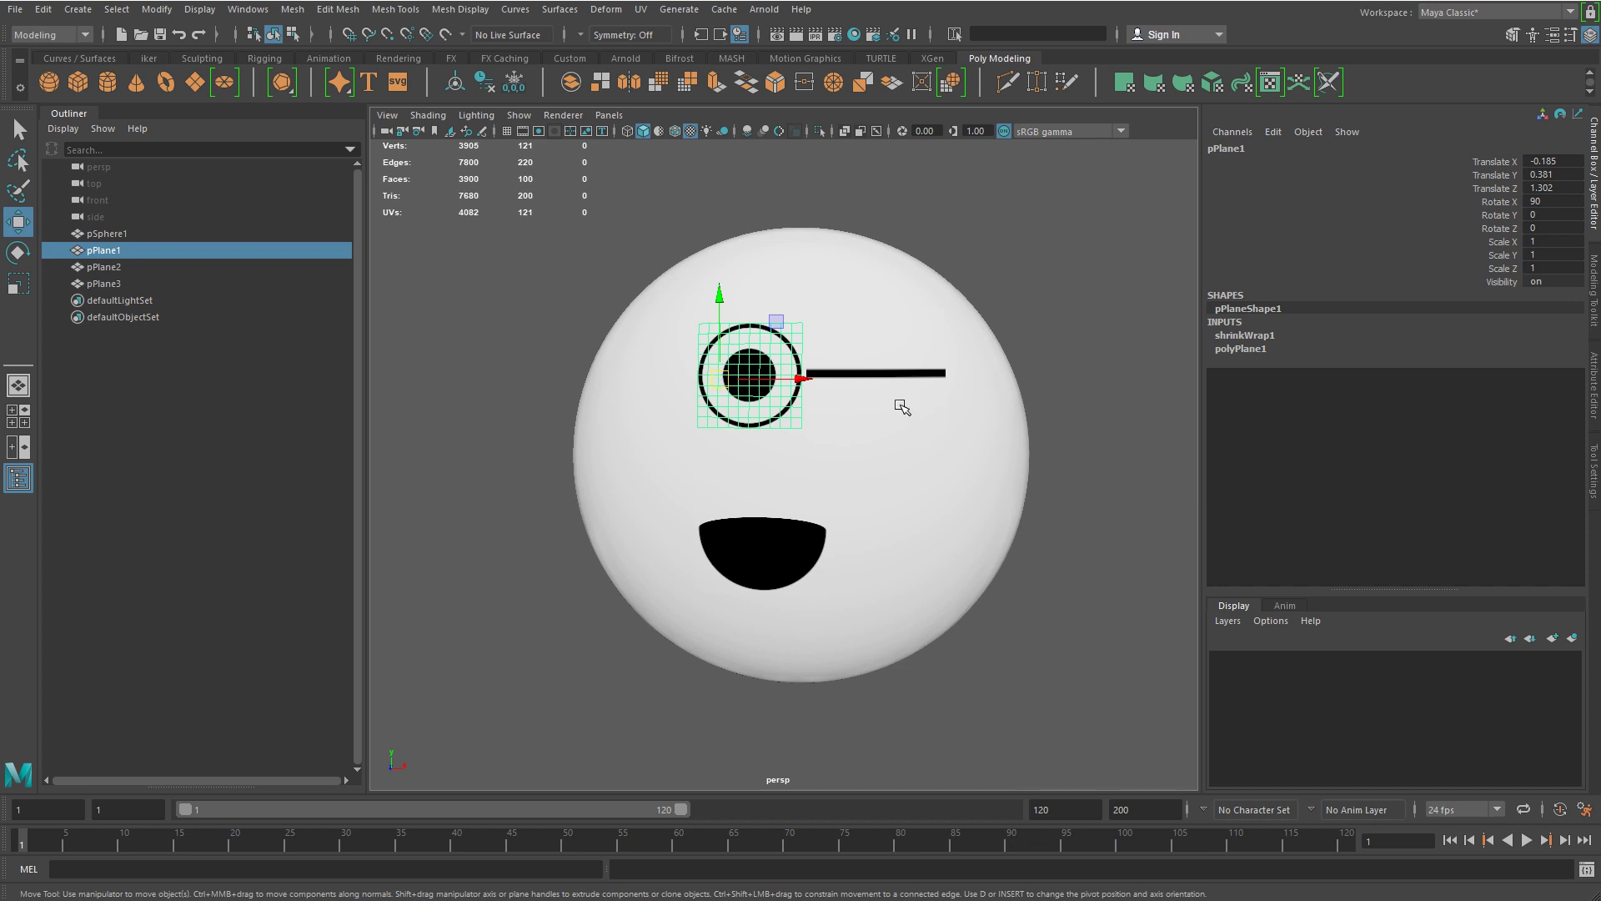
Slide the open-eye and closed-eye planes along the sphere, checking them with wireframe-on-shaded.
mouse_move(878, 408)
left_mouse_down("alt")
mouse_move(949, 524)
mouse_move(859, 524)
mouse_move(703, 440)
mouse_move(891, 539)
mouse_move(741, 424)
mouse_move(826, 375)
left_mouse_up("alt")
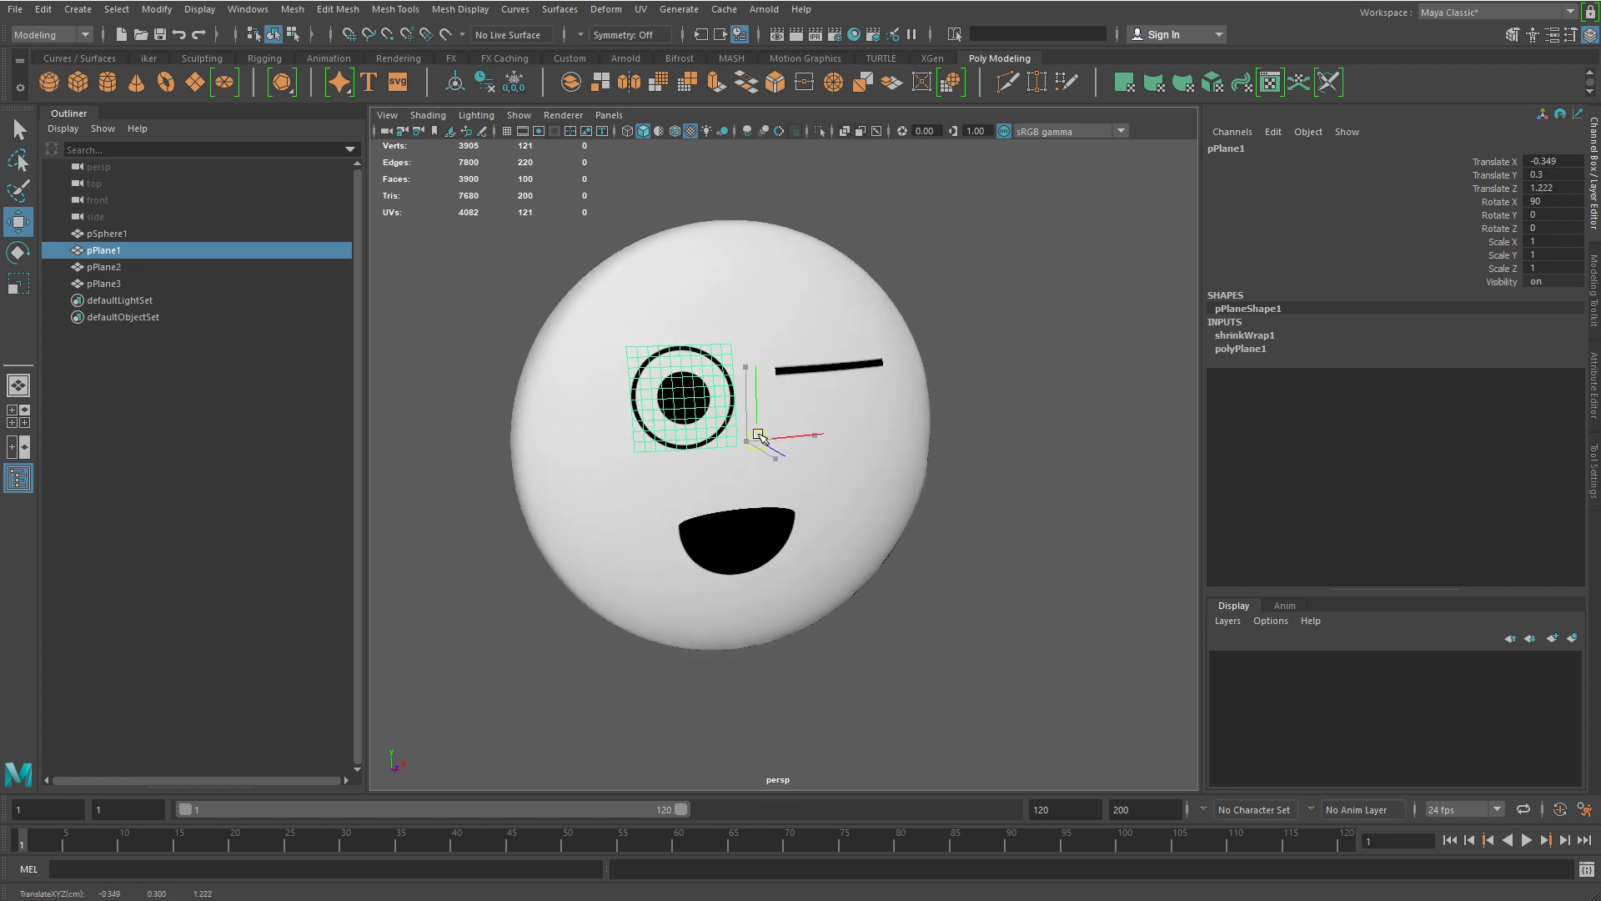
key("q")
left_click(826, 374)
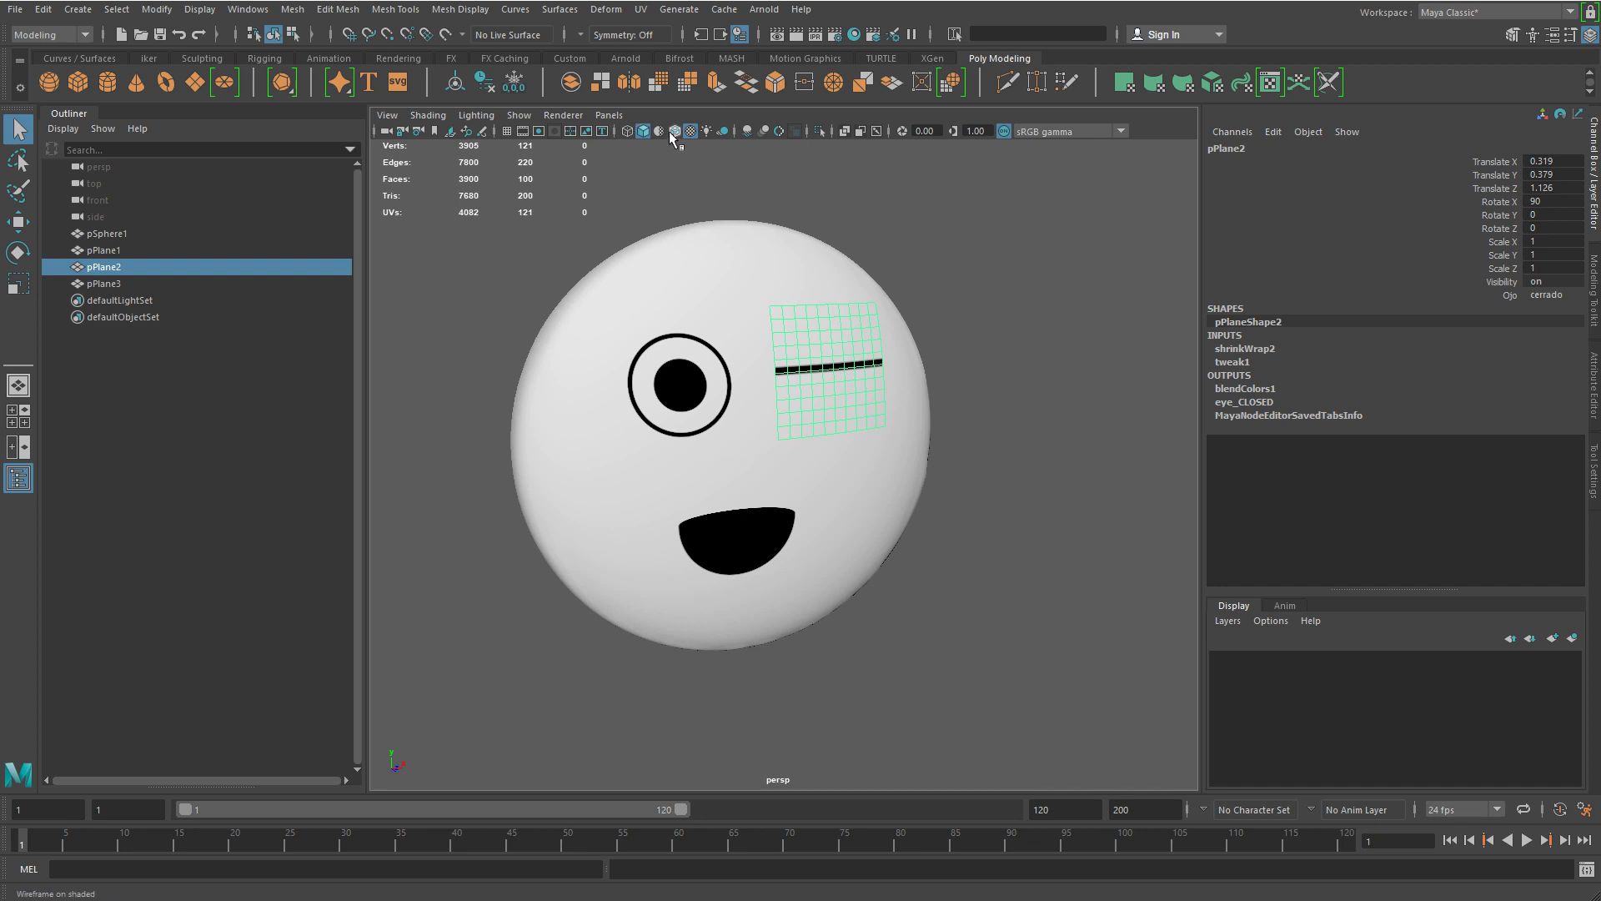
left_click(674, 131)
left_click_drag(799, 309, 842, 404, "alt")
key("w")
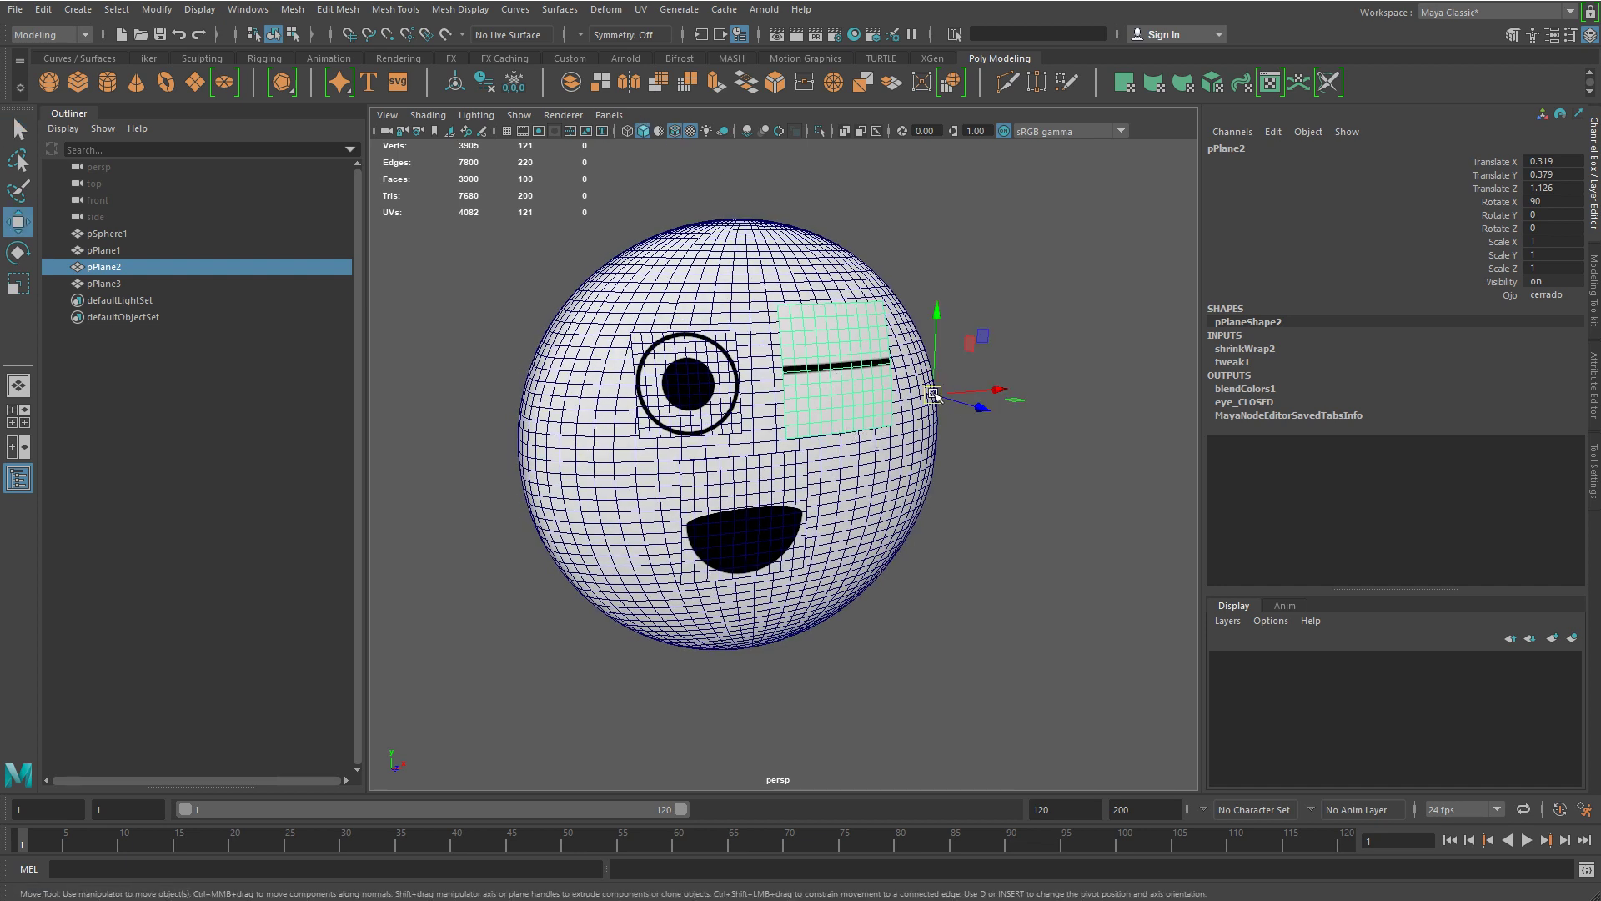
mouse_move(943, 404)
left_mouse_down()
mouse_move(956, 388)
mouse_move(913, 430)
left_mouse_up()
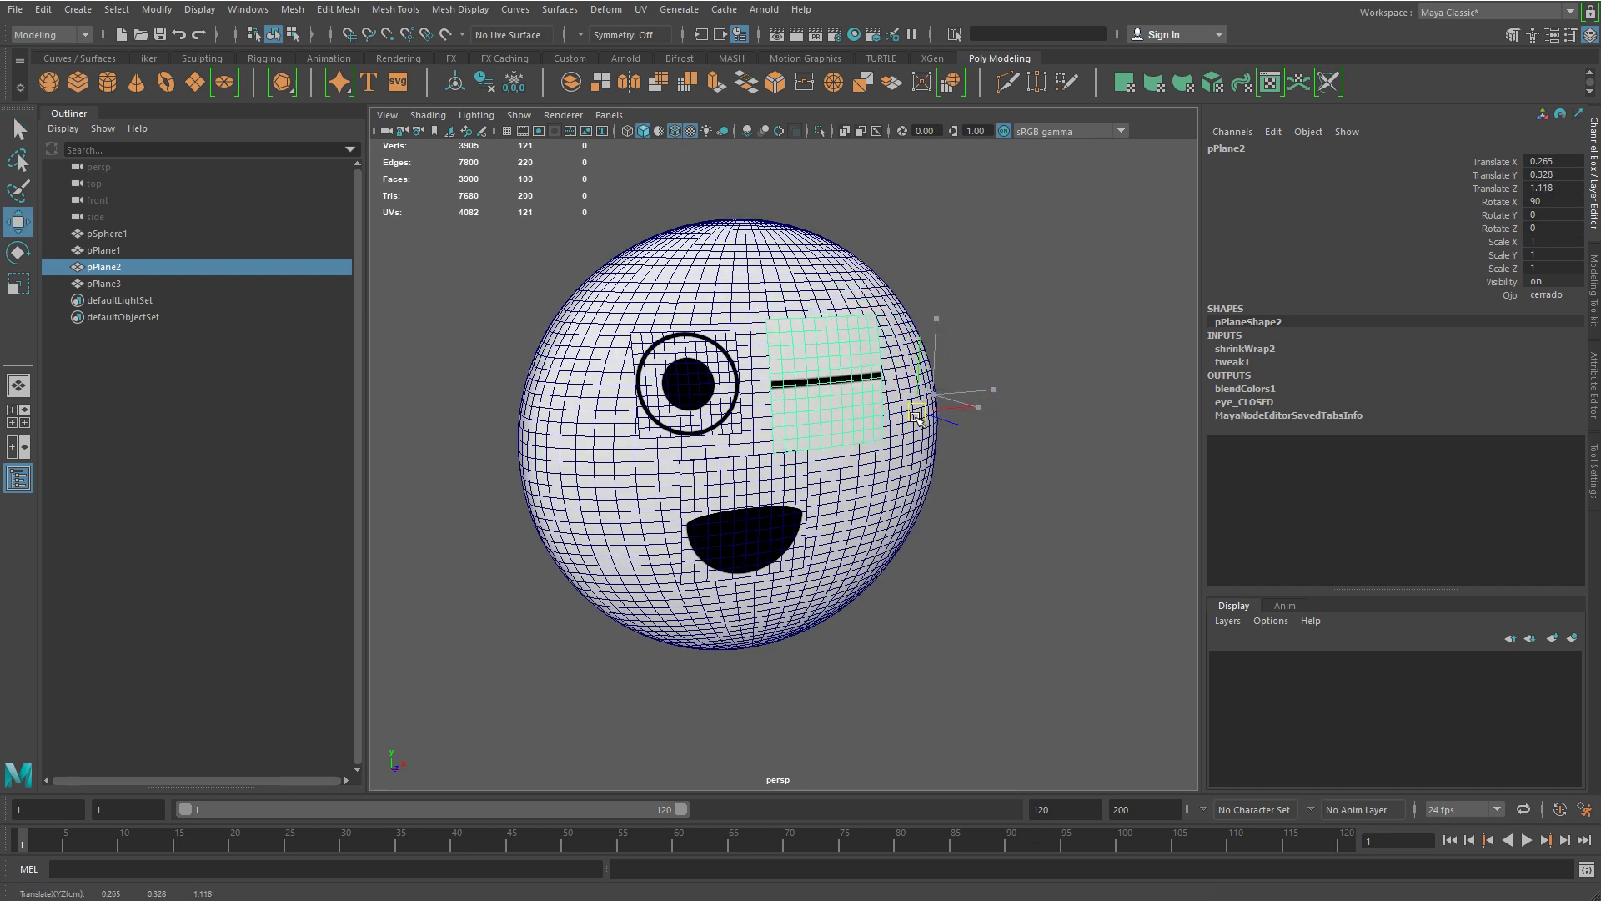
left_click(674, 131)
left_click_drag(901, 409, 859, 407, "alt")
Move the mouth plane pPlane3 up-left on the face, checking it from the side.
left_click(781, 495)
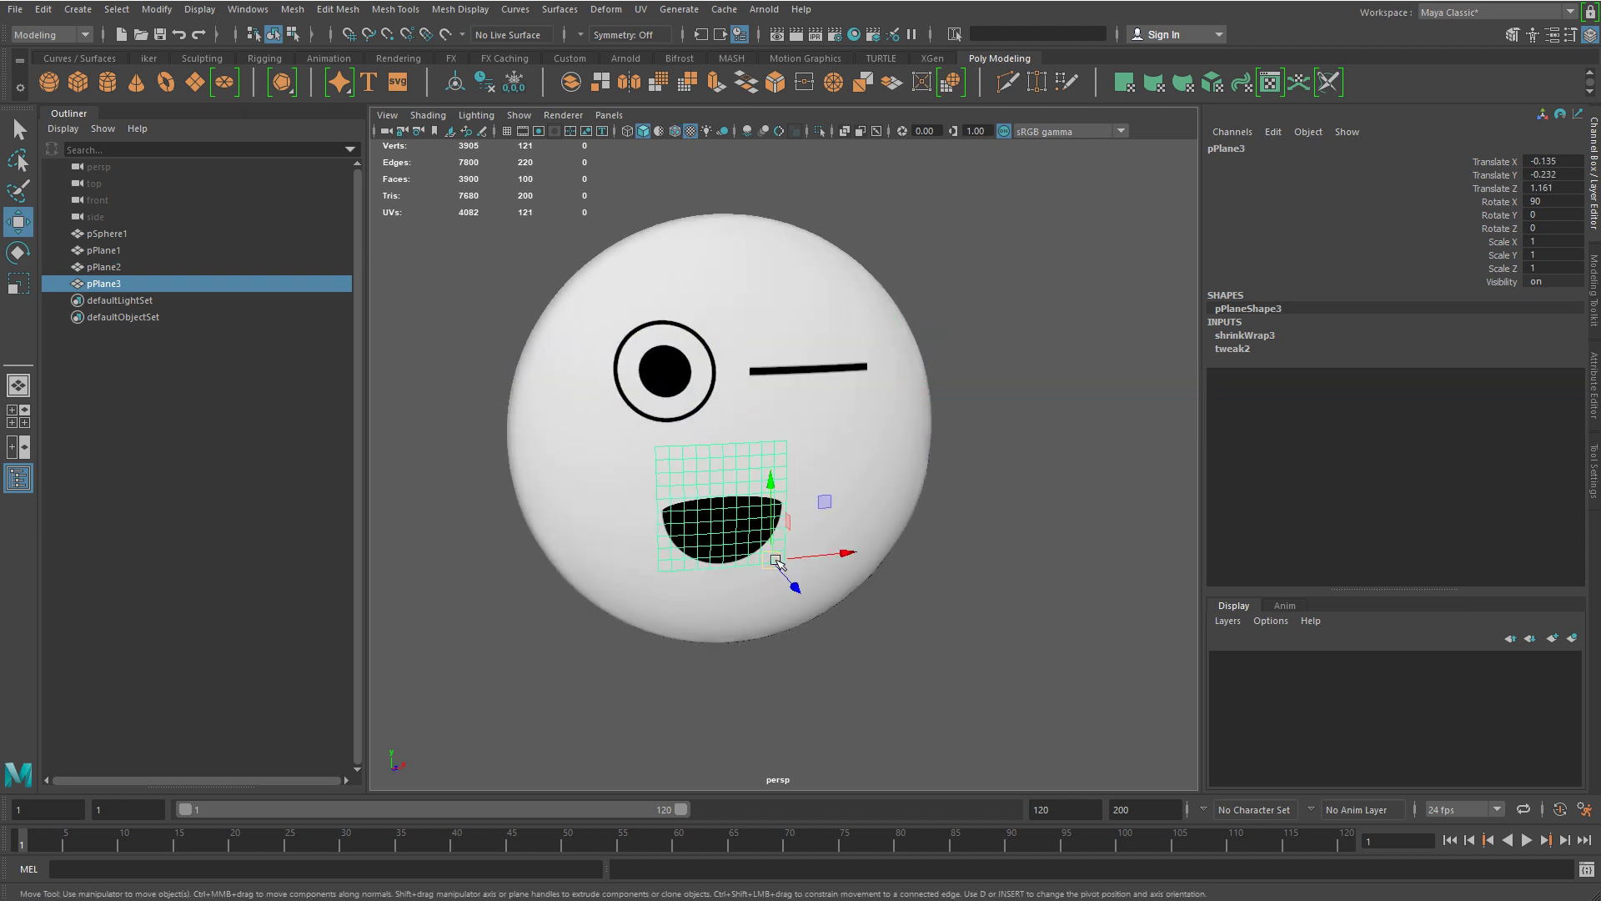
left_click_drag(784, 566, 942, 567)
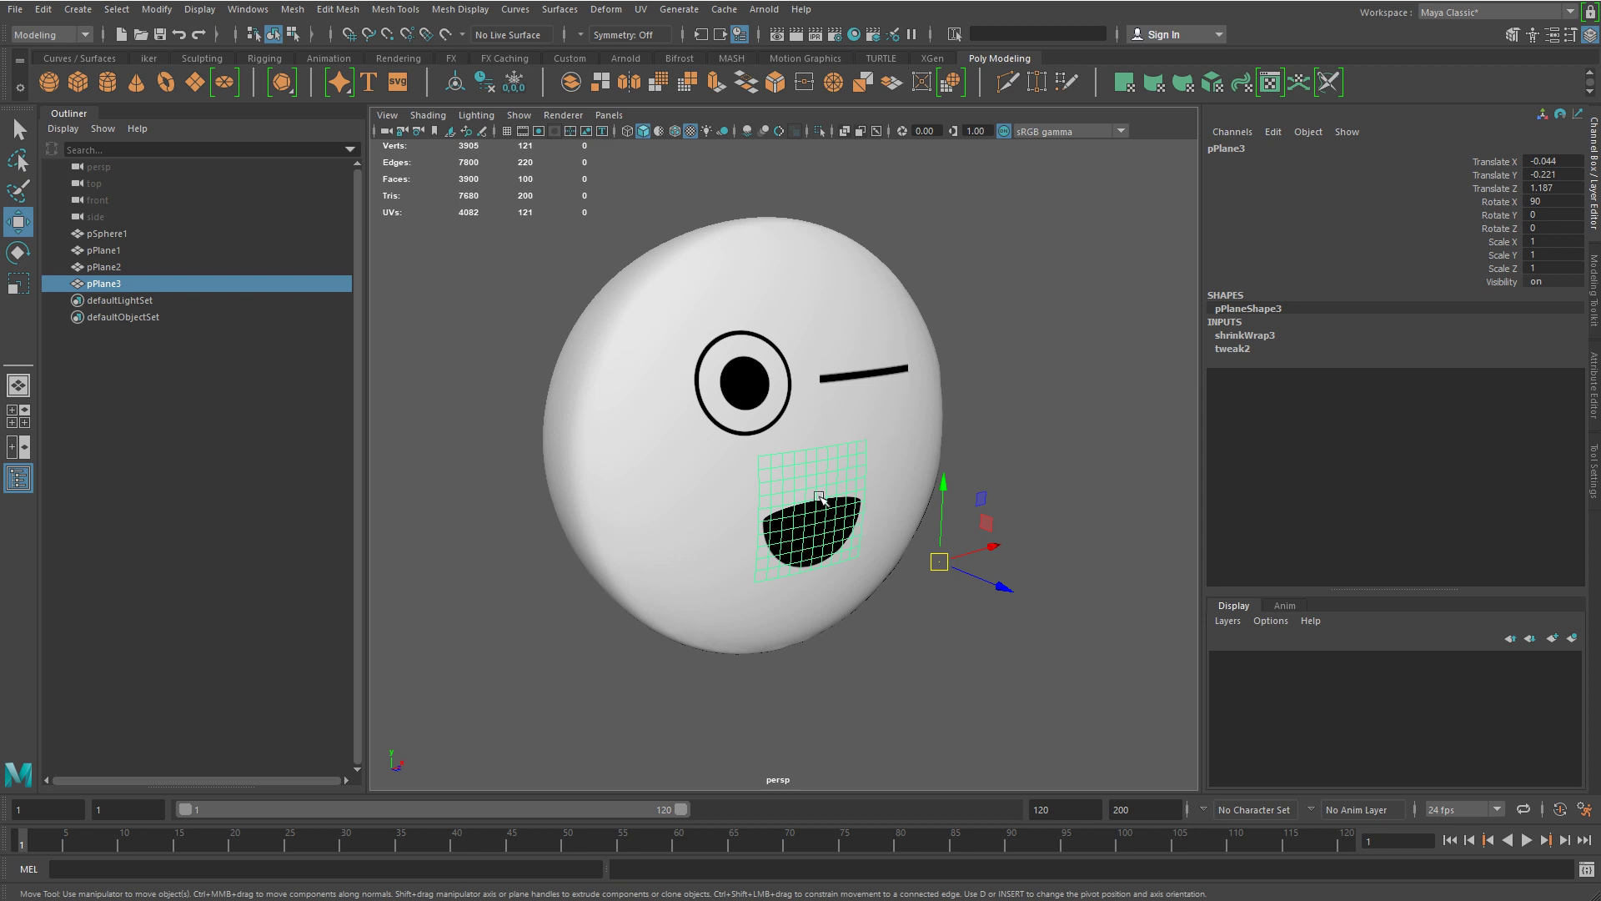
left_click_drag(814, 493, 944, 513, "alt")
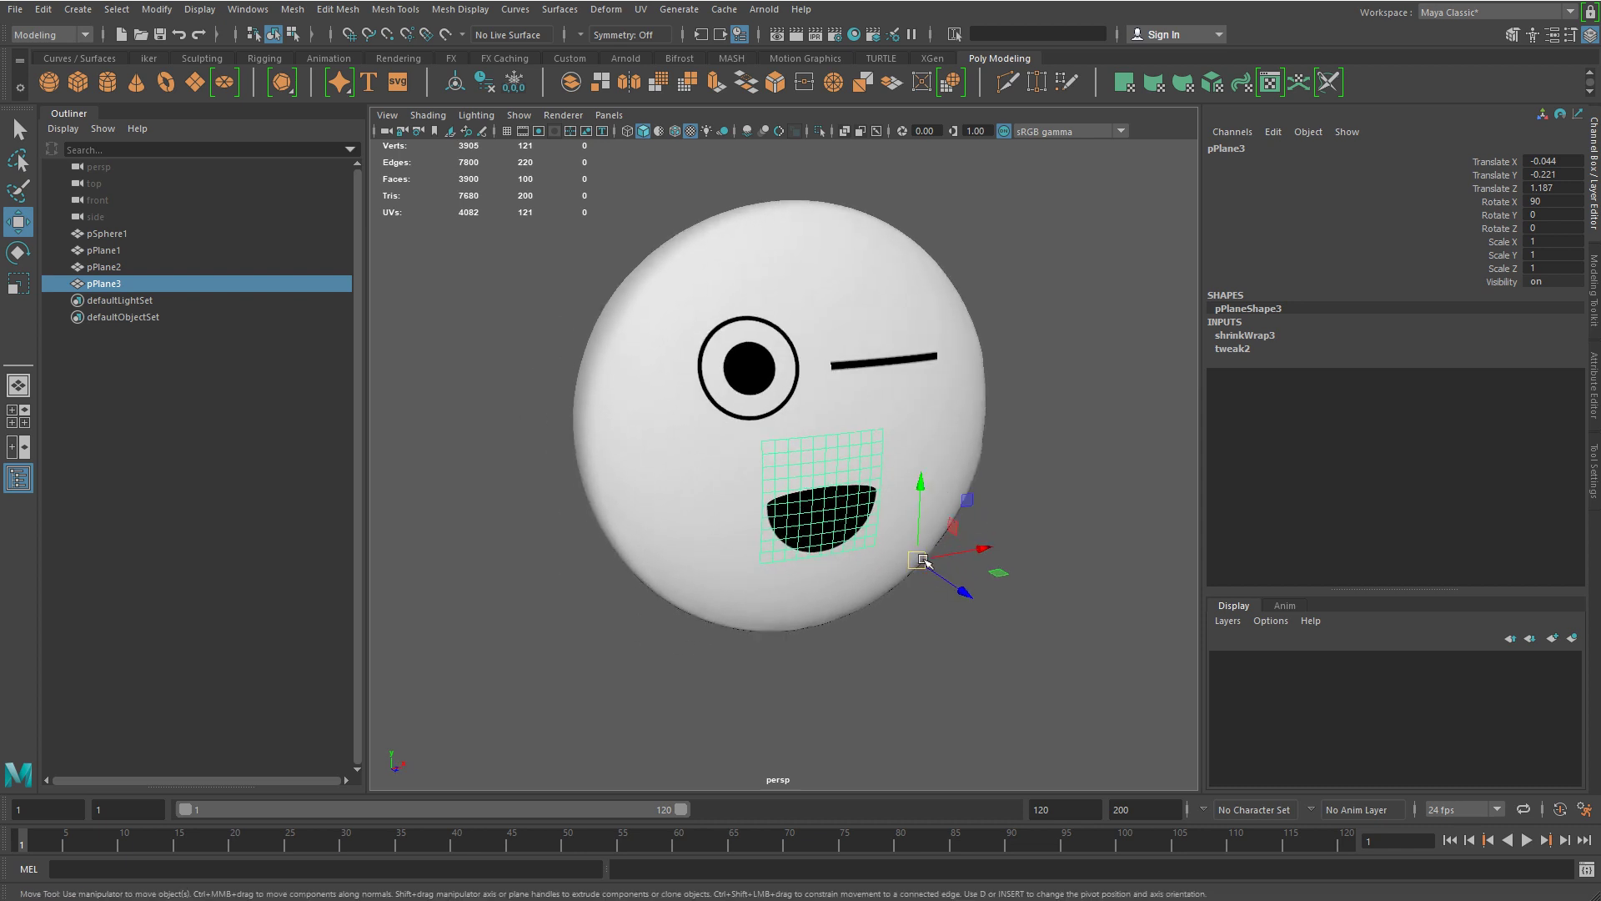
left_click_drag(917, 559, 985, 517)
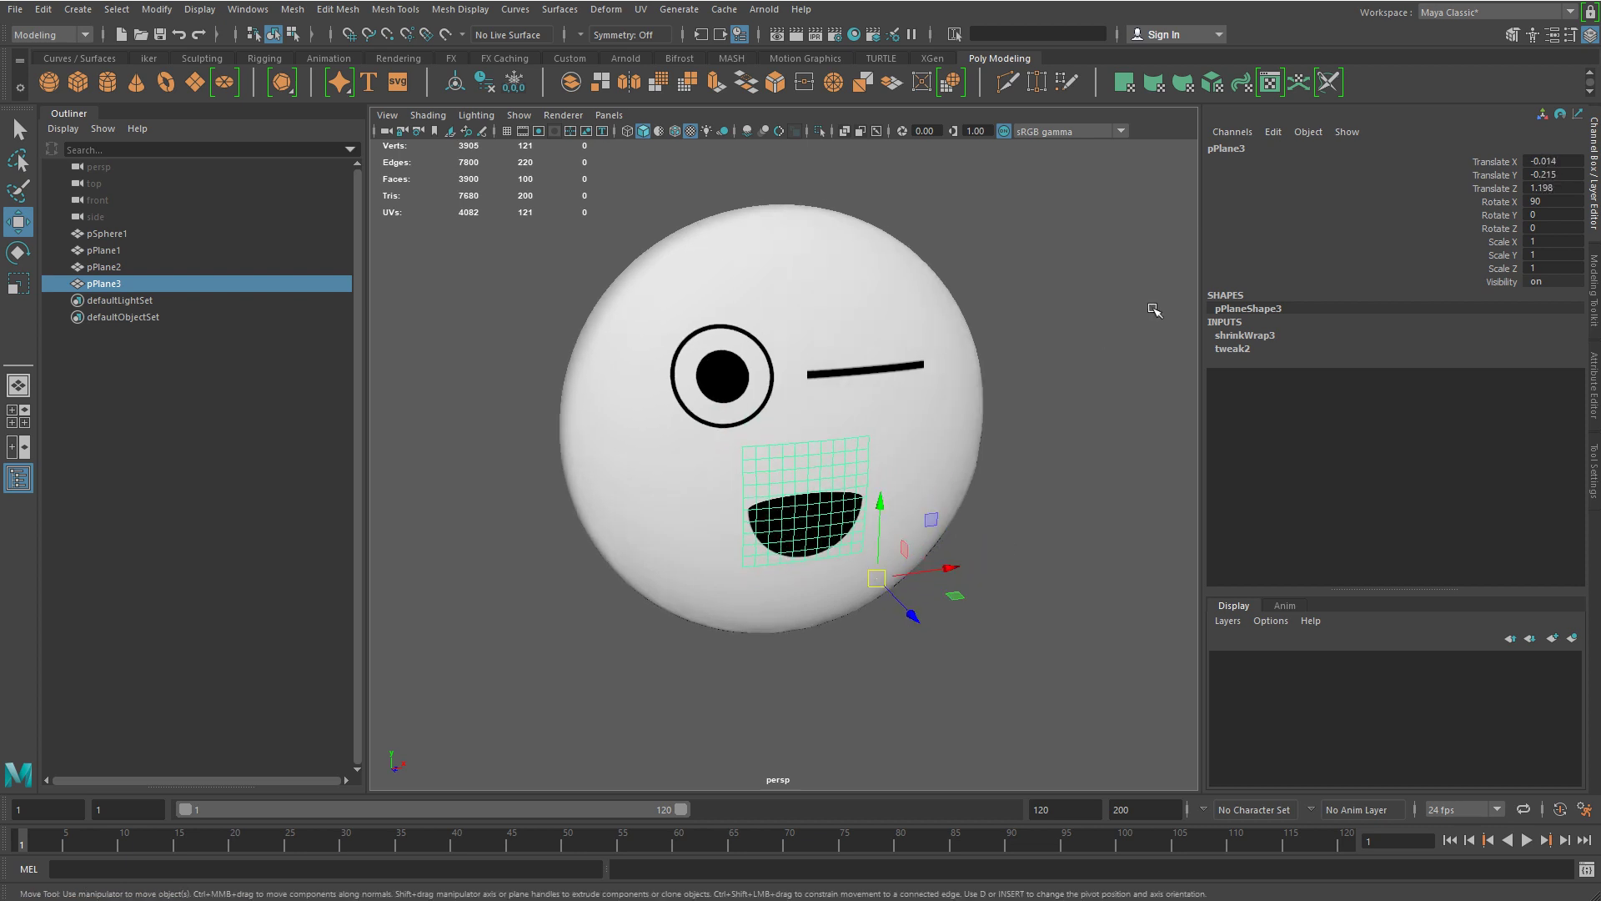
Show pPlane1's shrinkWrap1 settings in the Attribute Editor.
key("q")
left_click(727, 397)
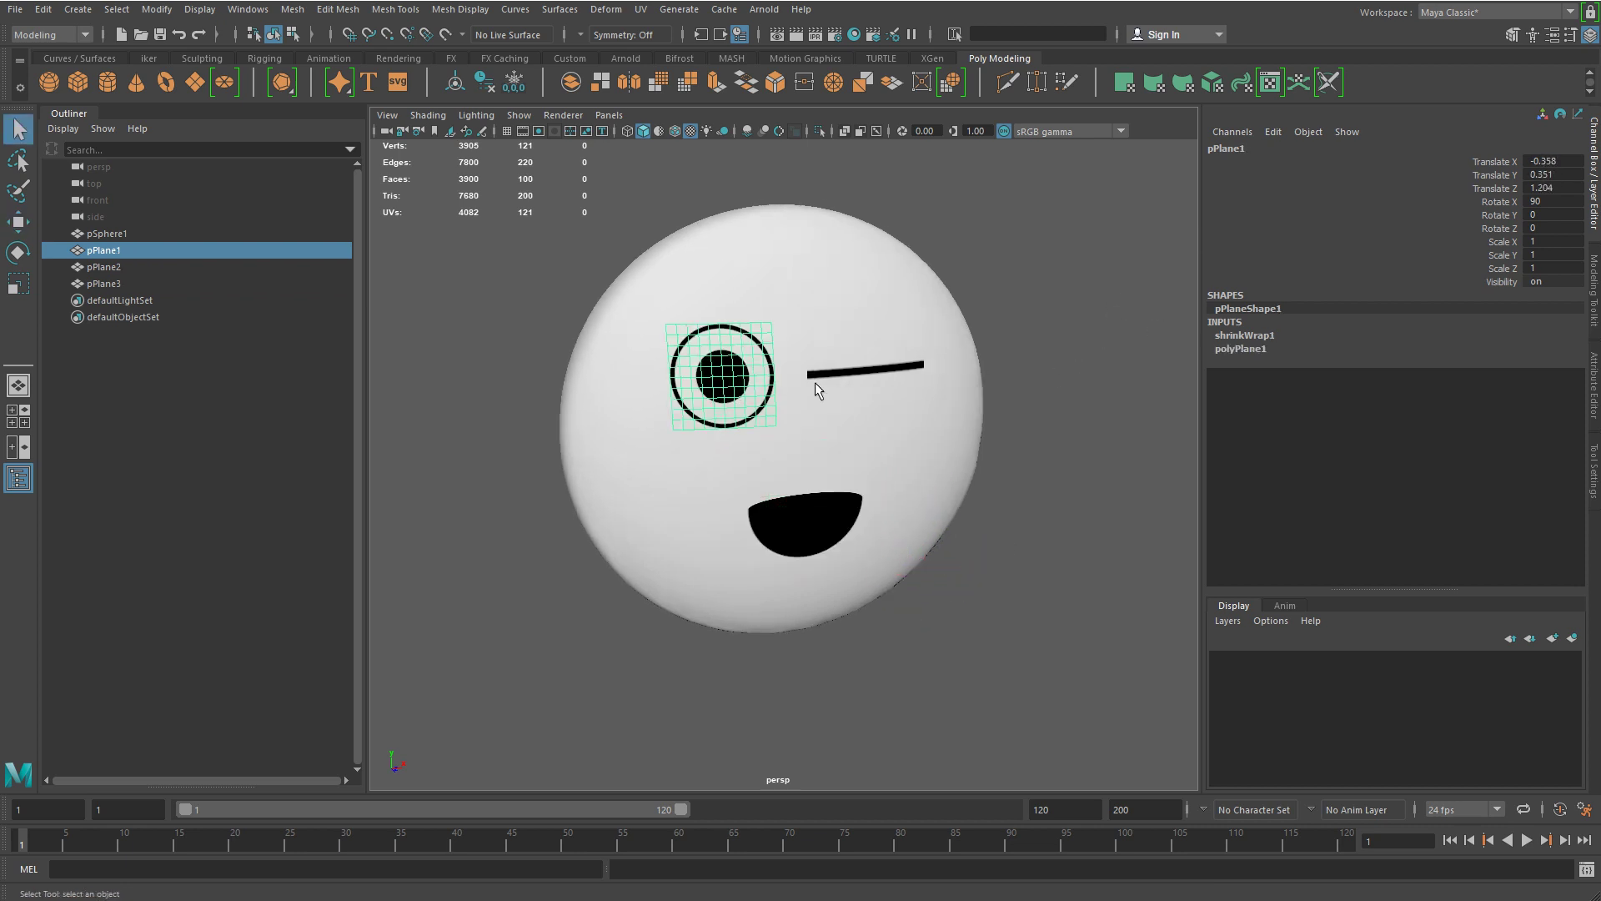
left_click(1593, 380)
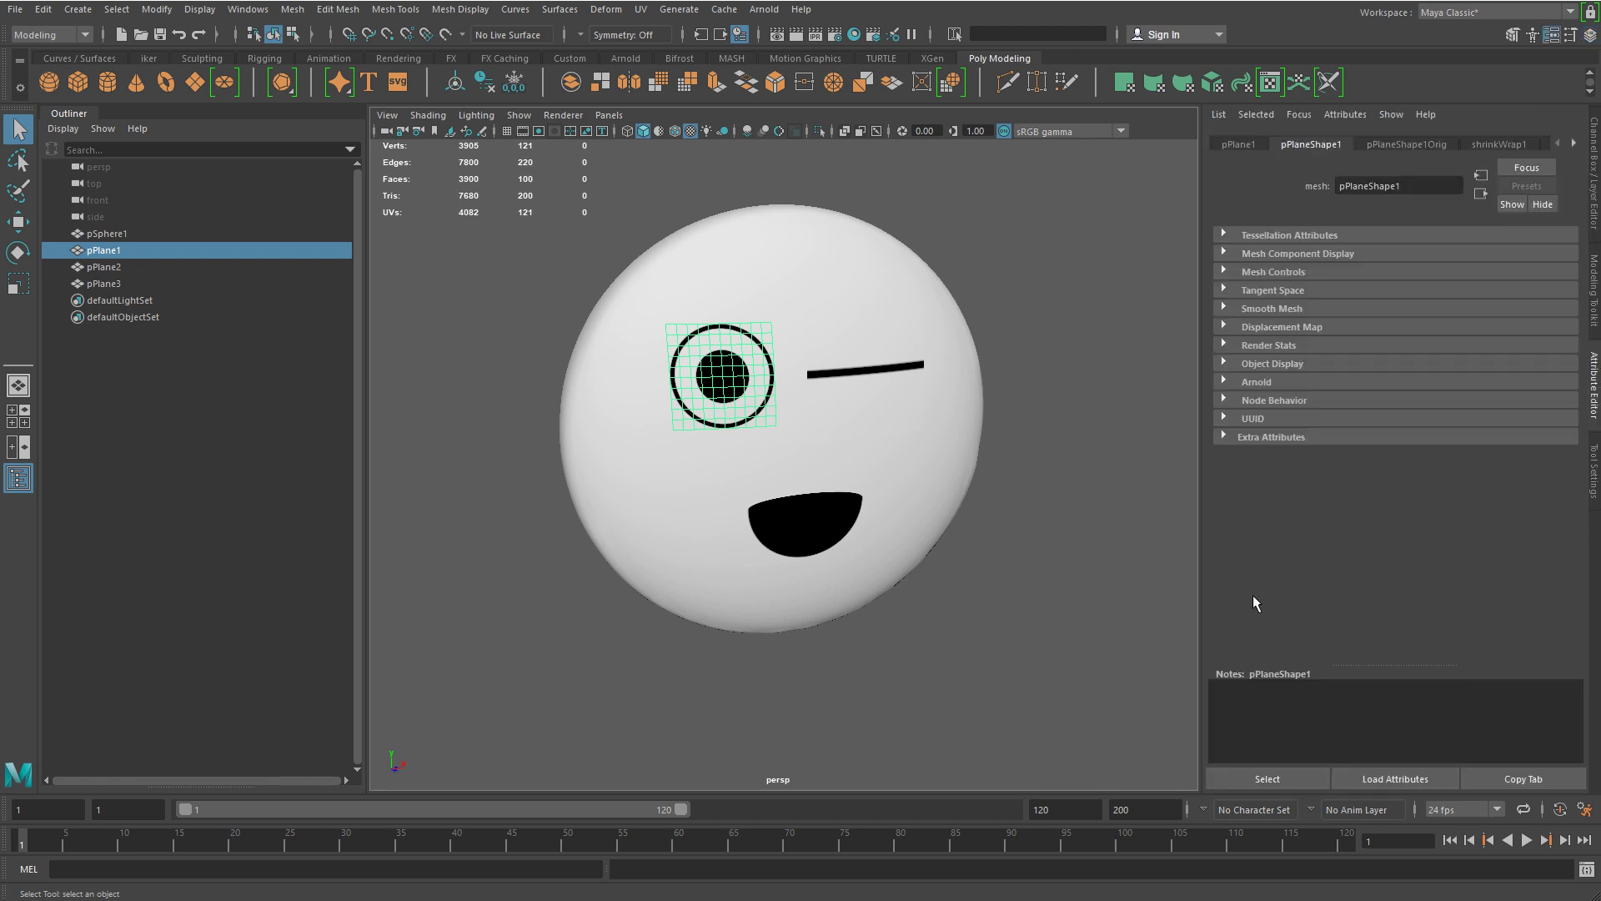
left_click(1492, 143)
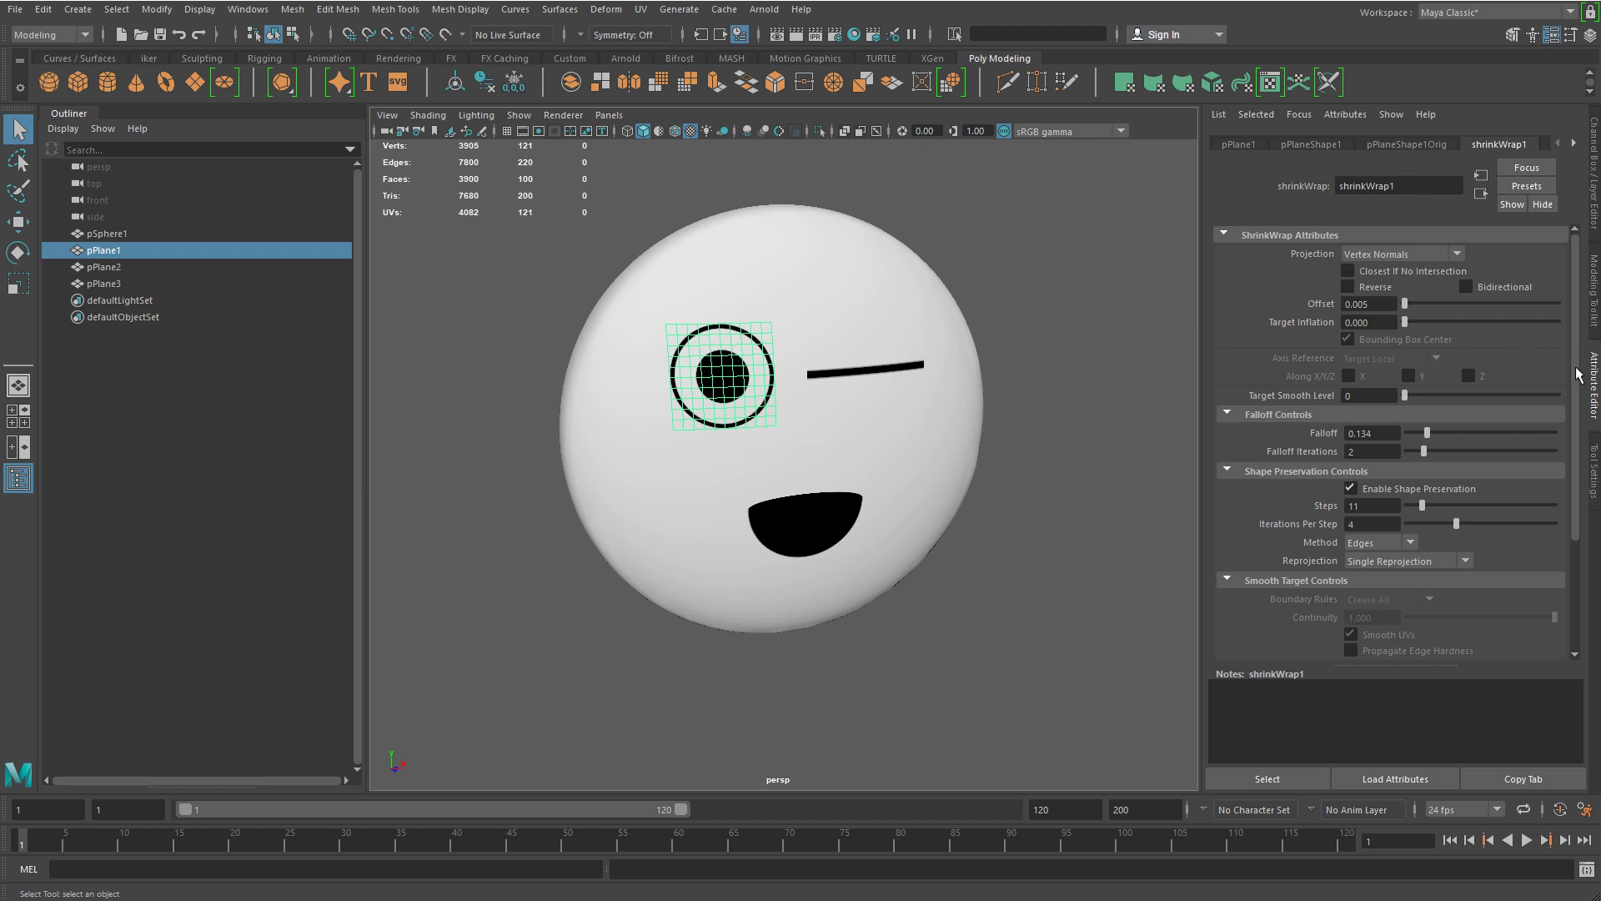
mouse_move(1577, 374)
left_mouse_down()
mouse_move(1580, 408)
mouse_move(1585, 373)
left_mouse_up()
Compare the sphere, mouth and eye planes' shrink-wrap settings, ending on pPlane1.
left_click(859, 357)
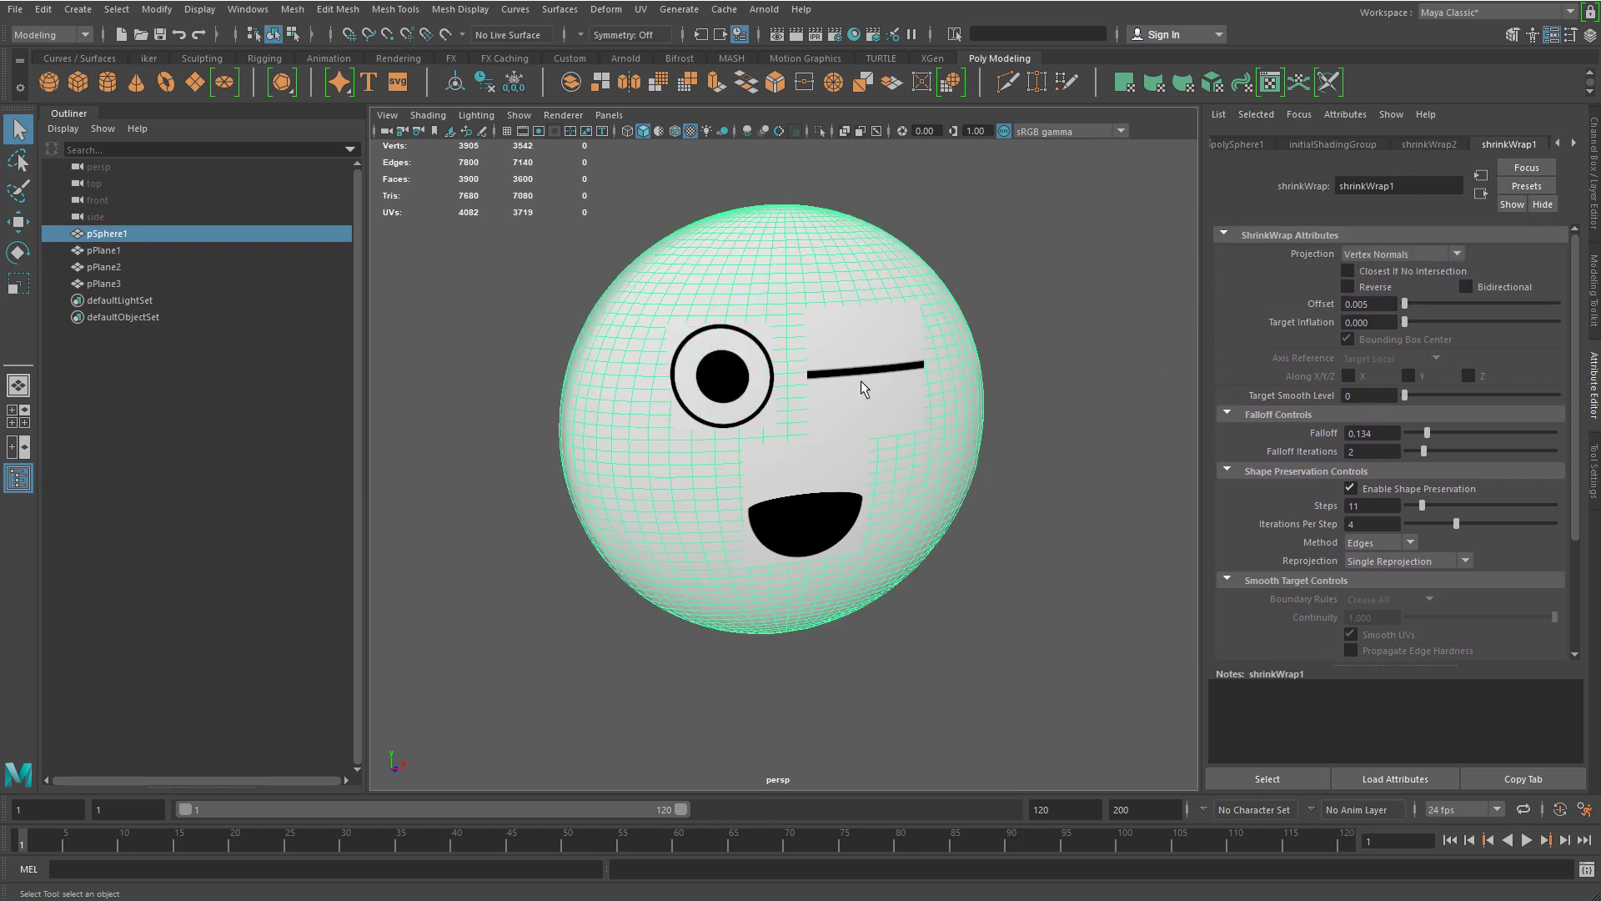
left_click(838, 517)
left_click(901, 386)
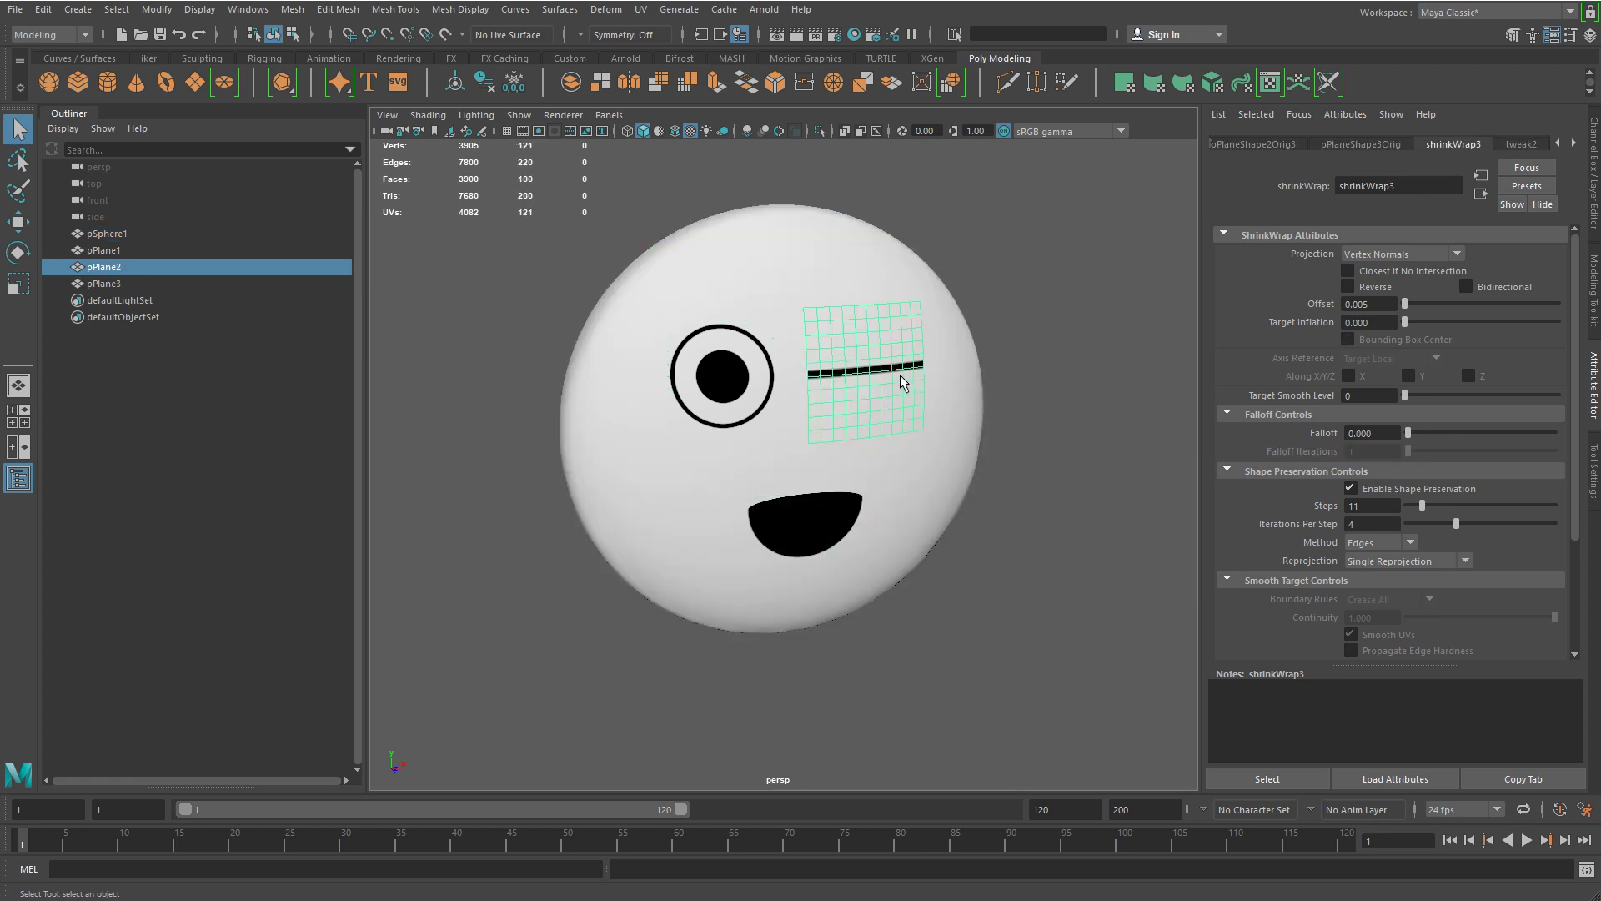
left_click(713, 381)
left_click(846, 371)
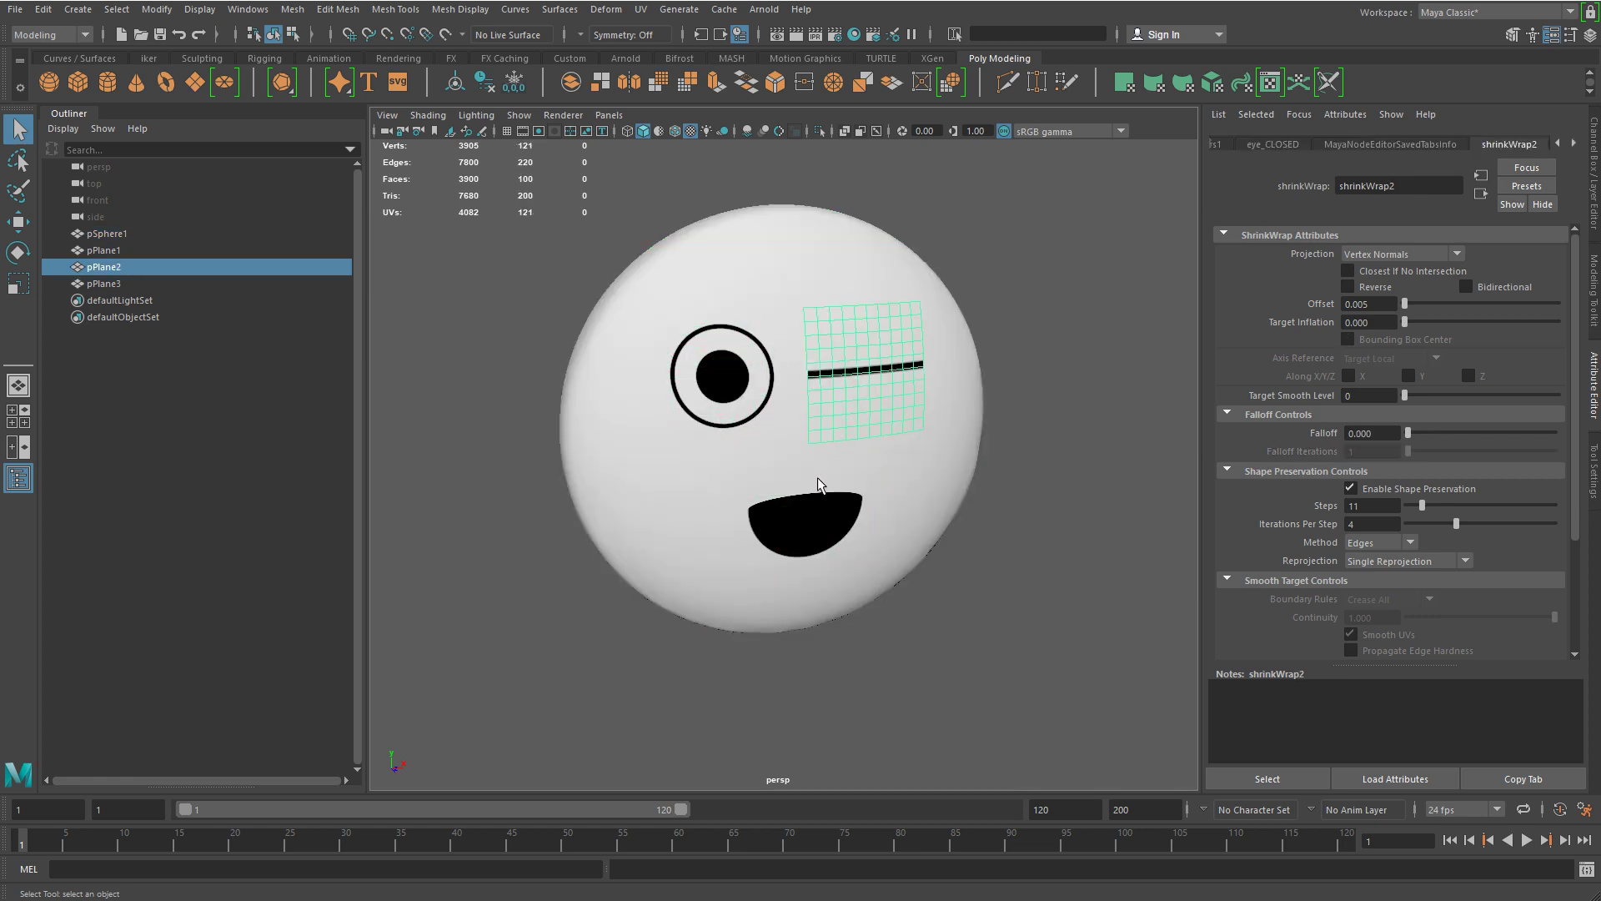
left_click(813, 504)
left_click(763, 421)
left_click(847, 400)
left_click(775, 429)
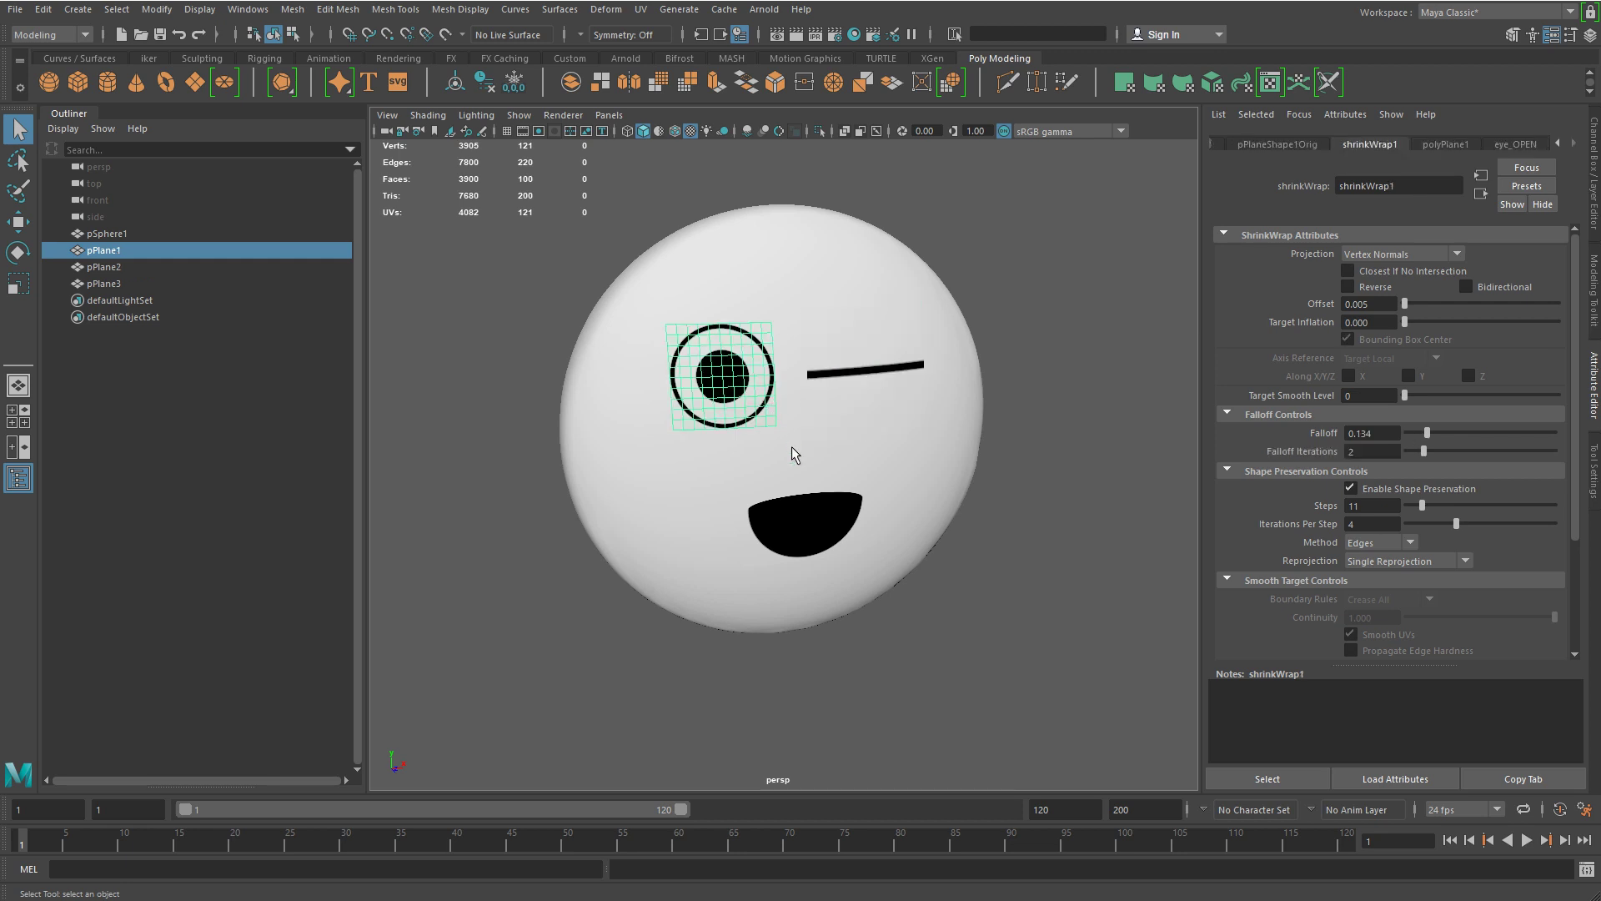
left_click(807, 500)
left_click(832, 420)
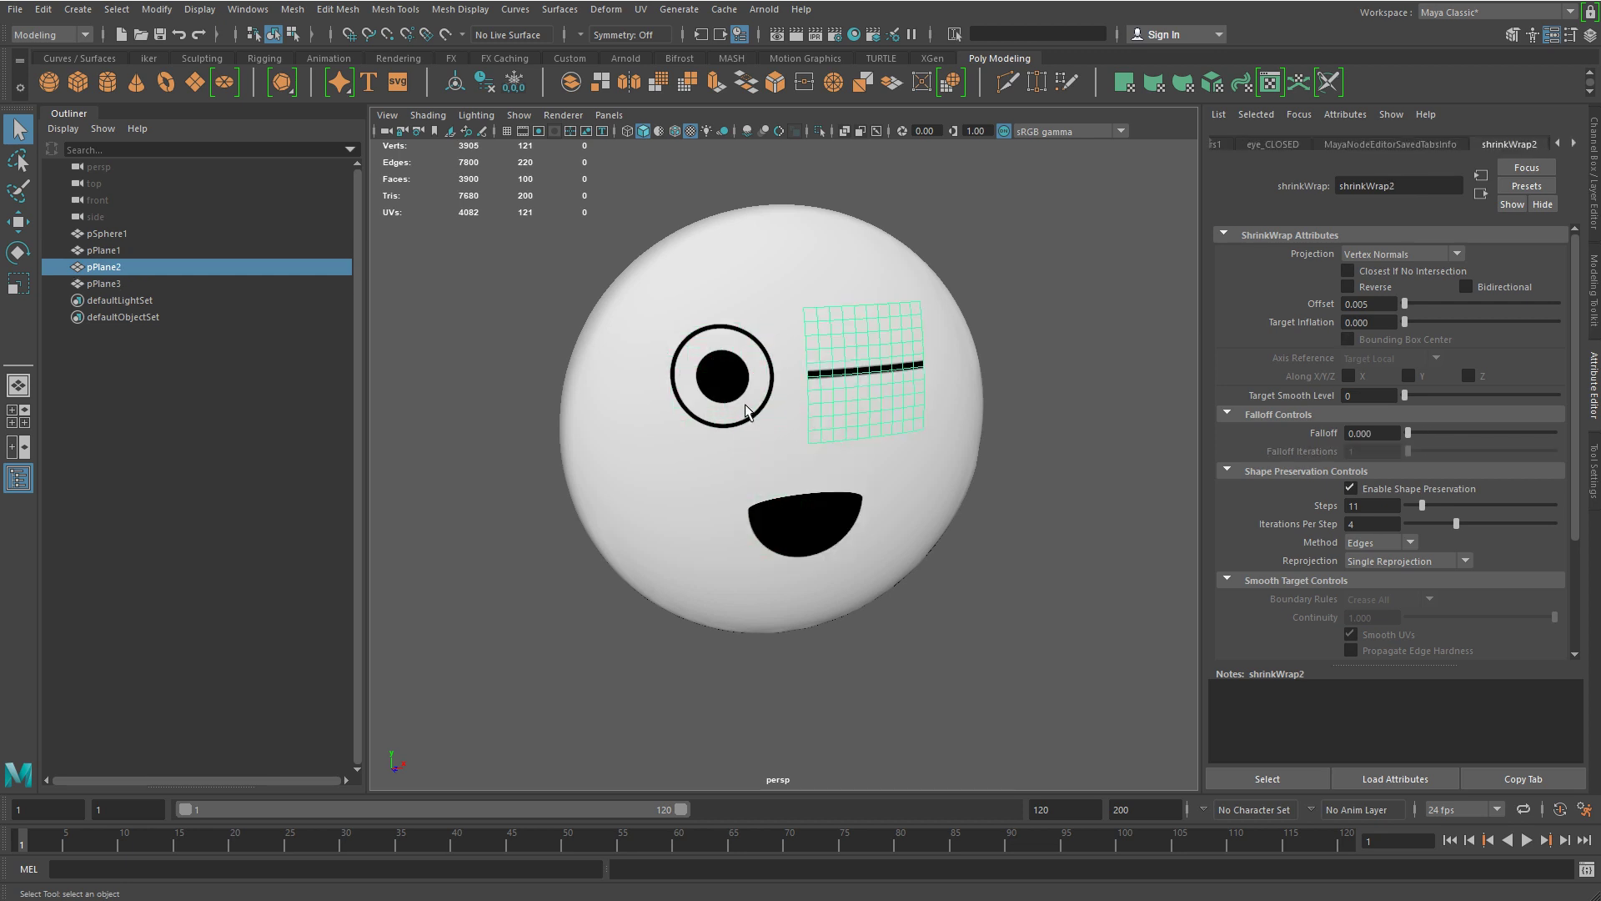
left_click(743, 411)
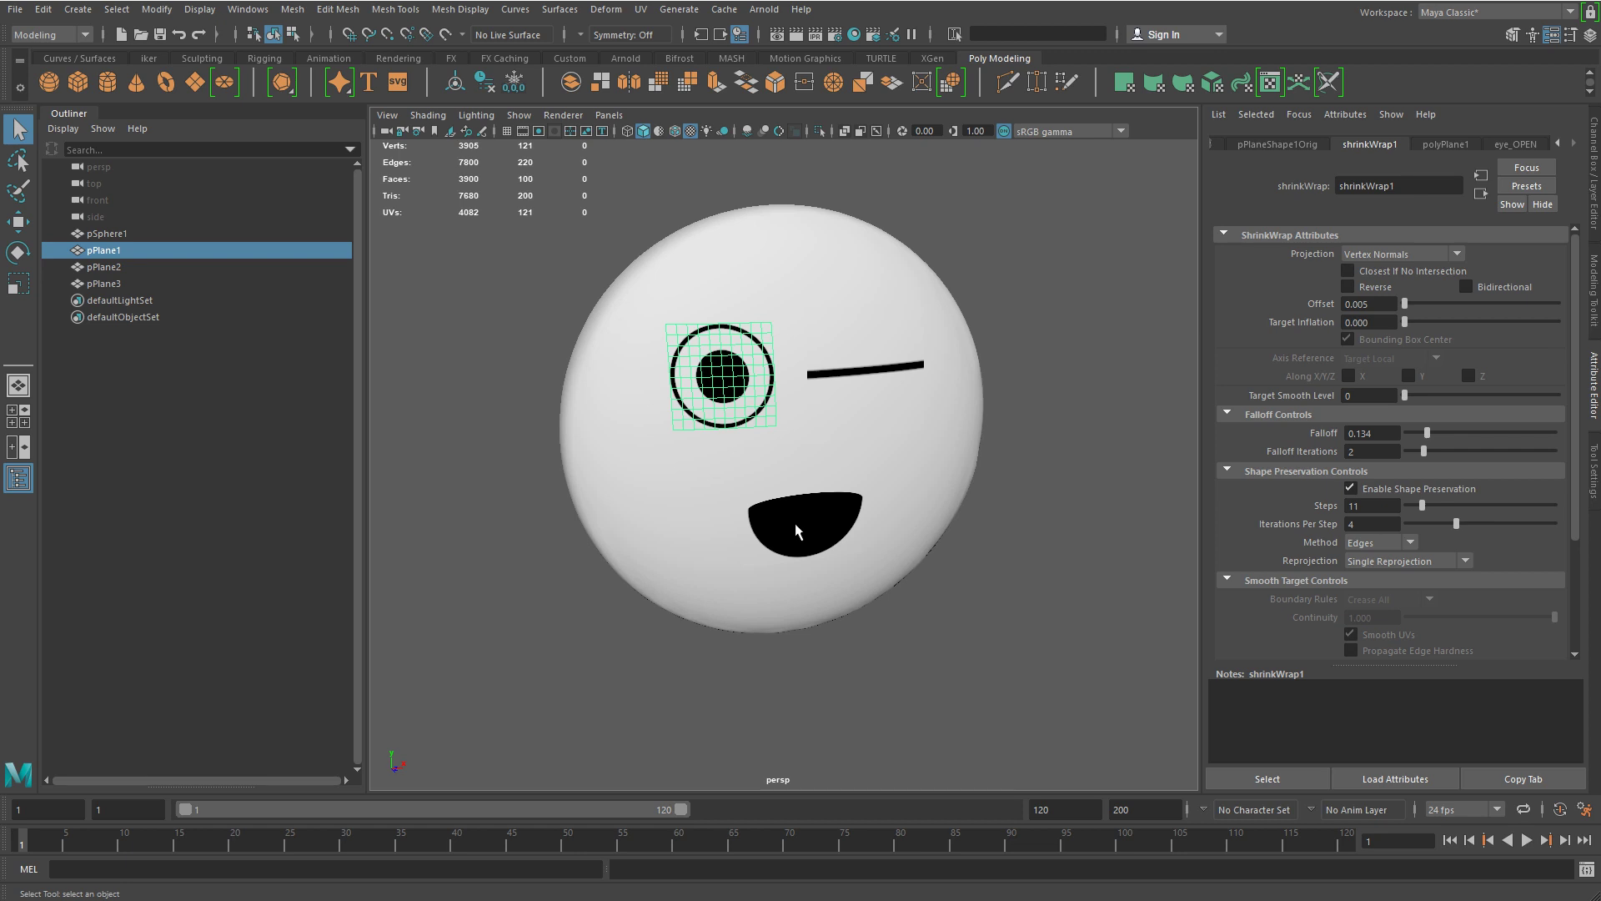
Reposition the open-eye plane left and the closed-eye plane right on the face.
key("w")
left_click_drag(806, 361, 780, 427)
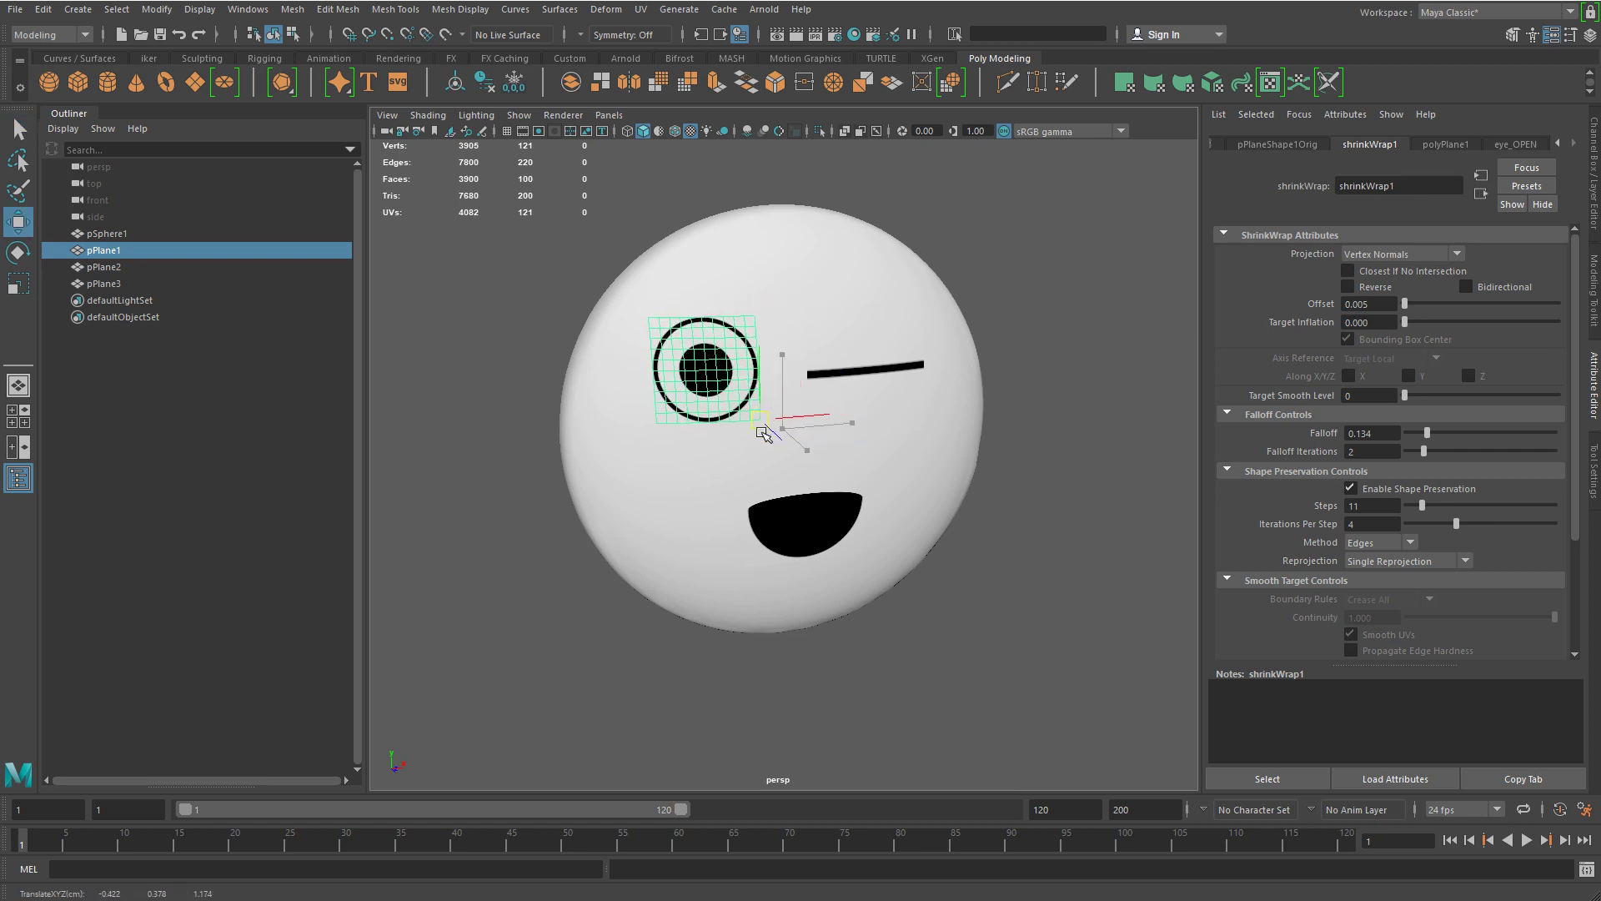
key("q")
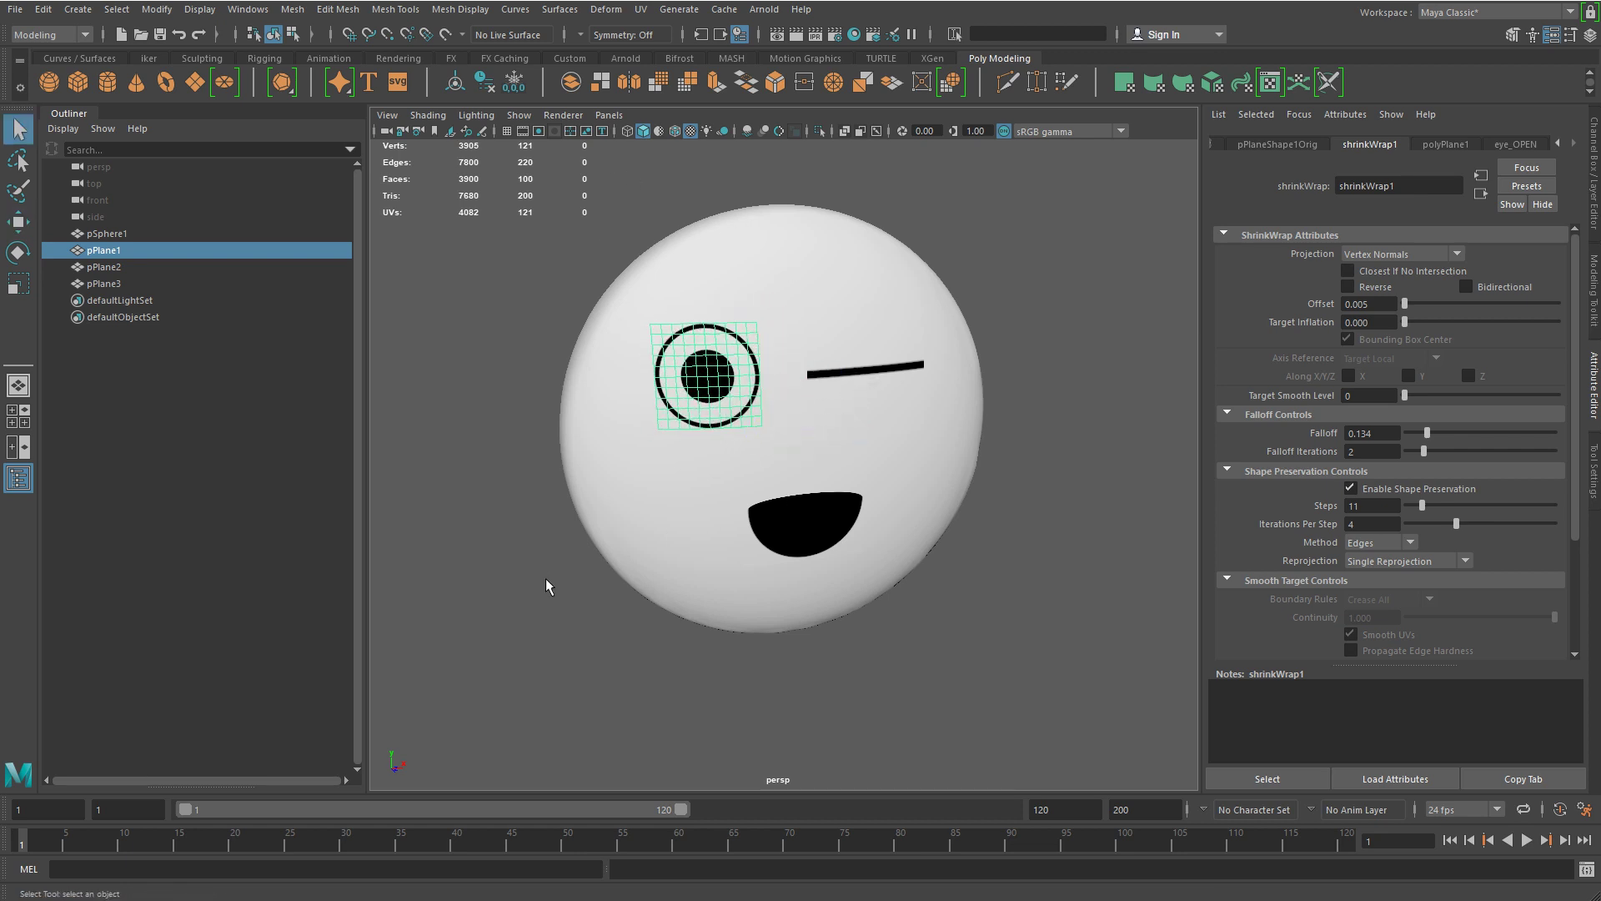
left_click(859, 377)
key("w")
mouse_move(907, 375)
left_mouse_down("alt")
mouse_move(898, 406)
mouse_move(928, 402)
left_mouse_up("alt")
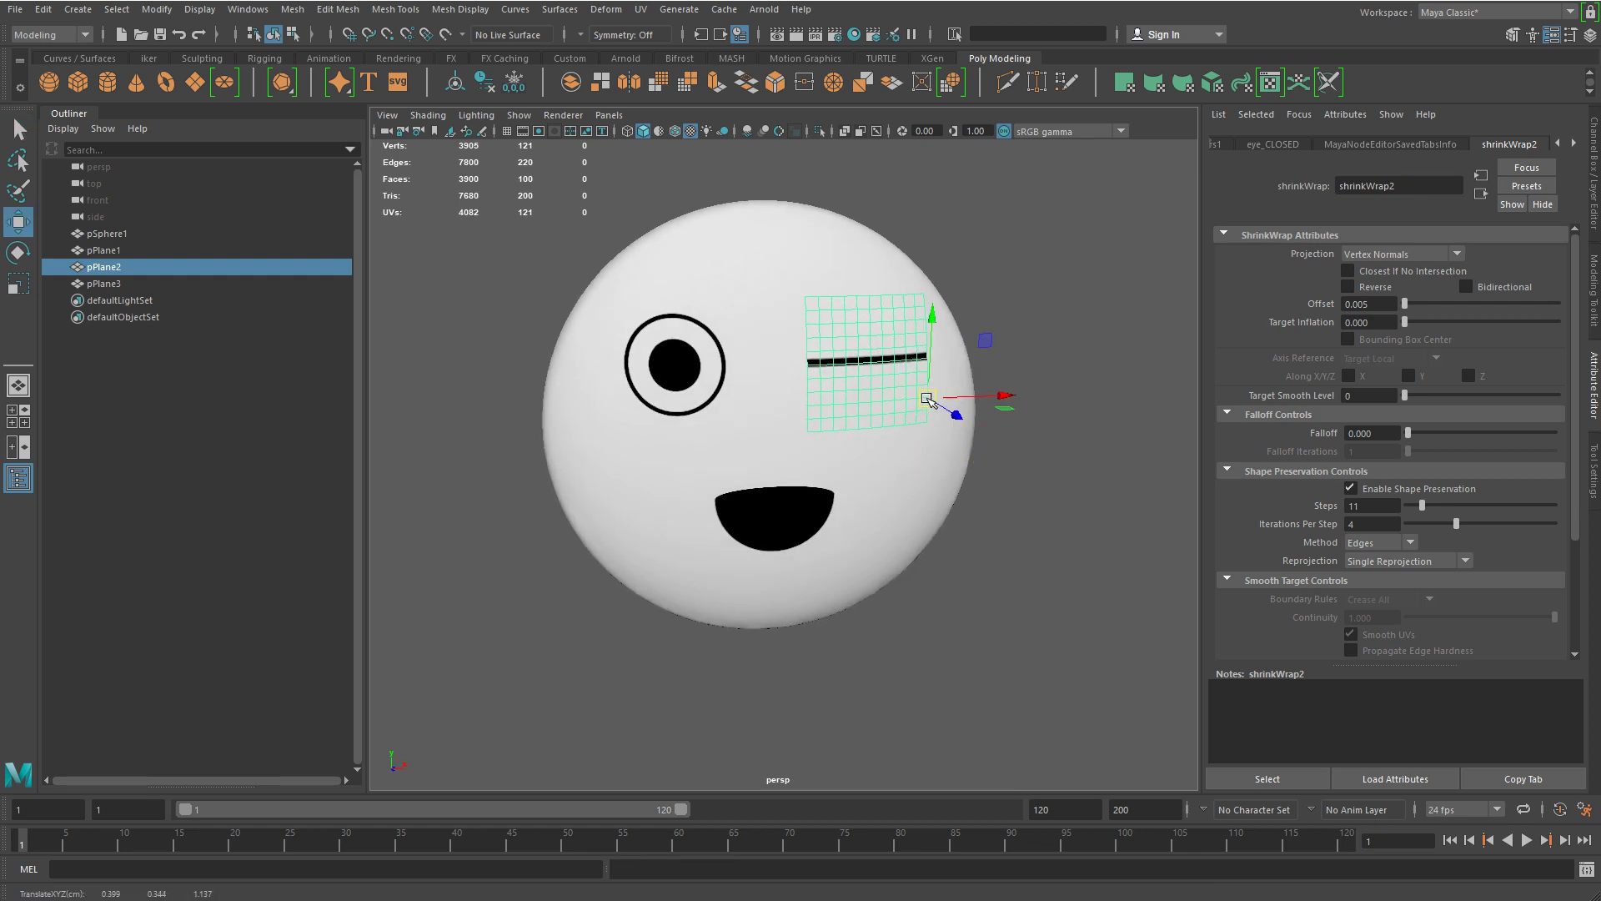
key("q")
left_click(722, 379)
key("w")
left_click_drag(689, 413, 749, 409)
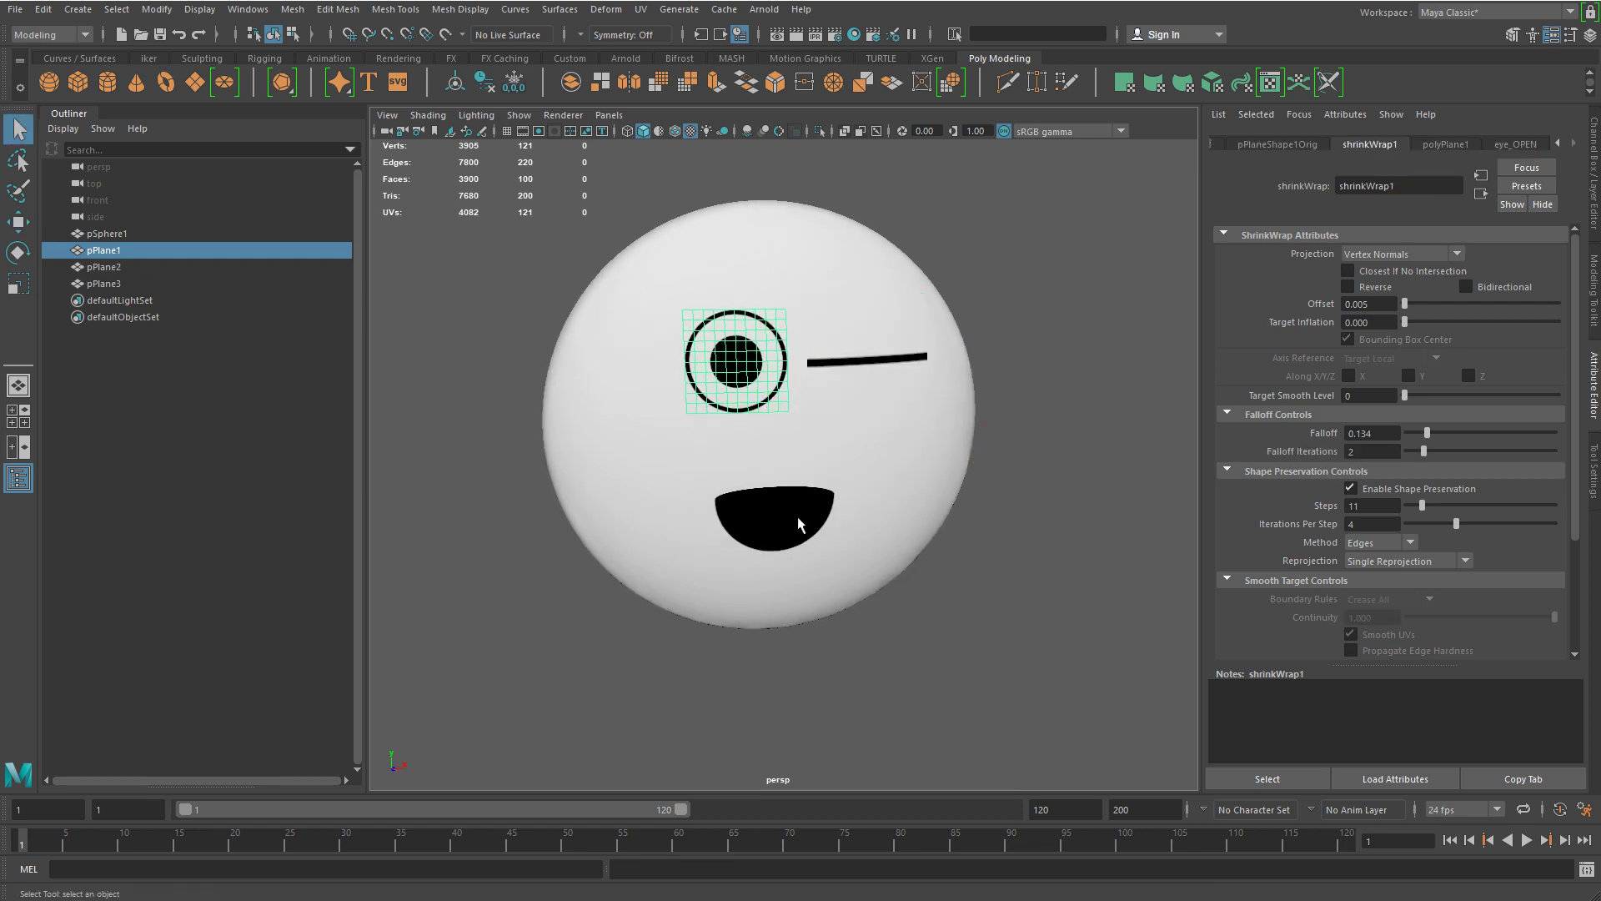
Shift the mouth plane up-right, then back down-left on the face.
left_click(796, 525)
left_click_drag(826, 559, 895, 505)
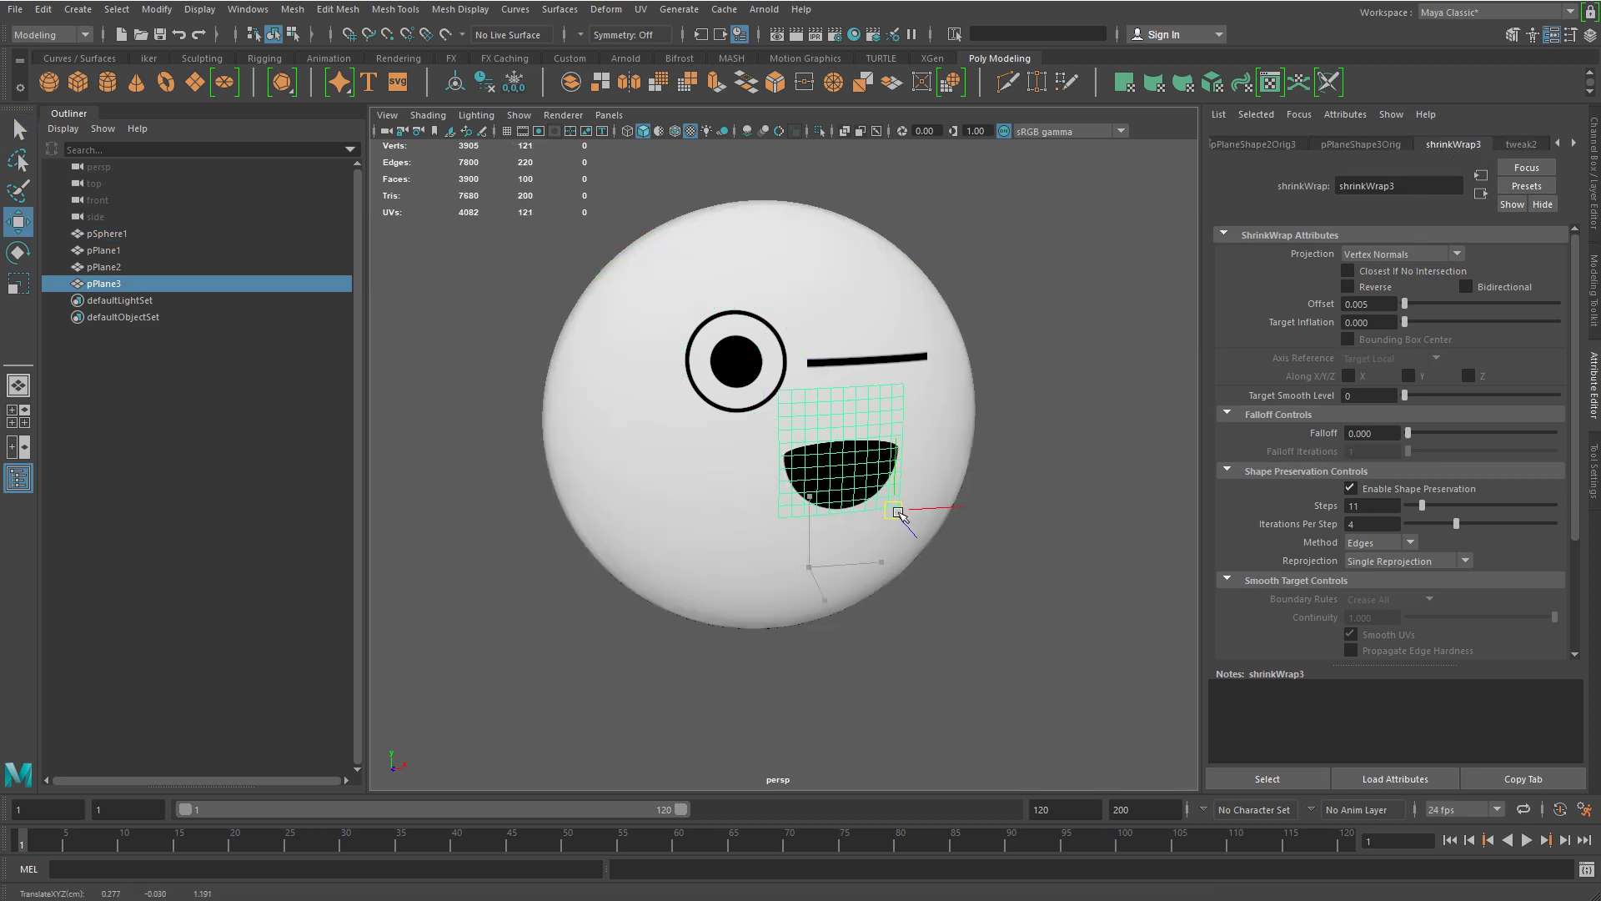
left_click(1025, 544)
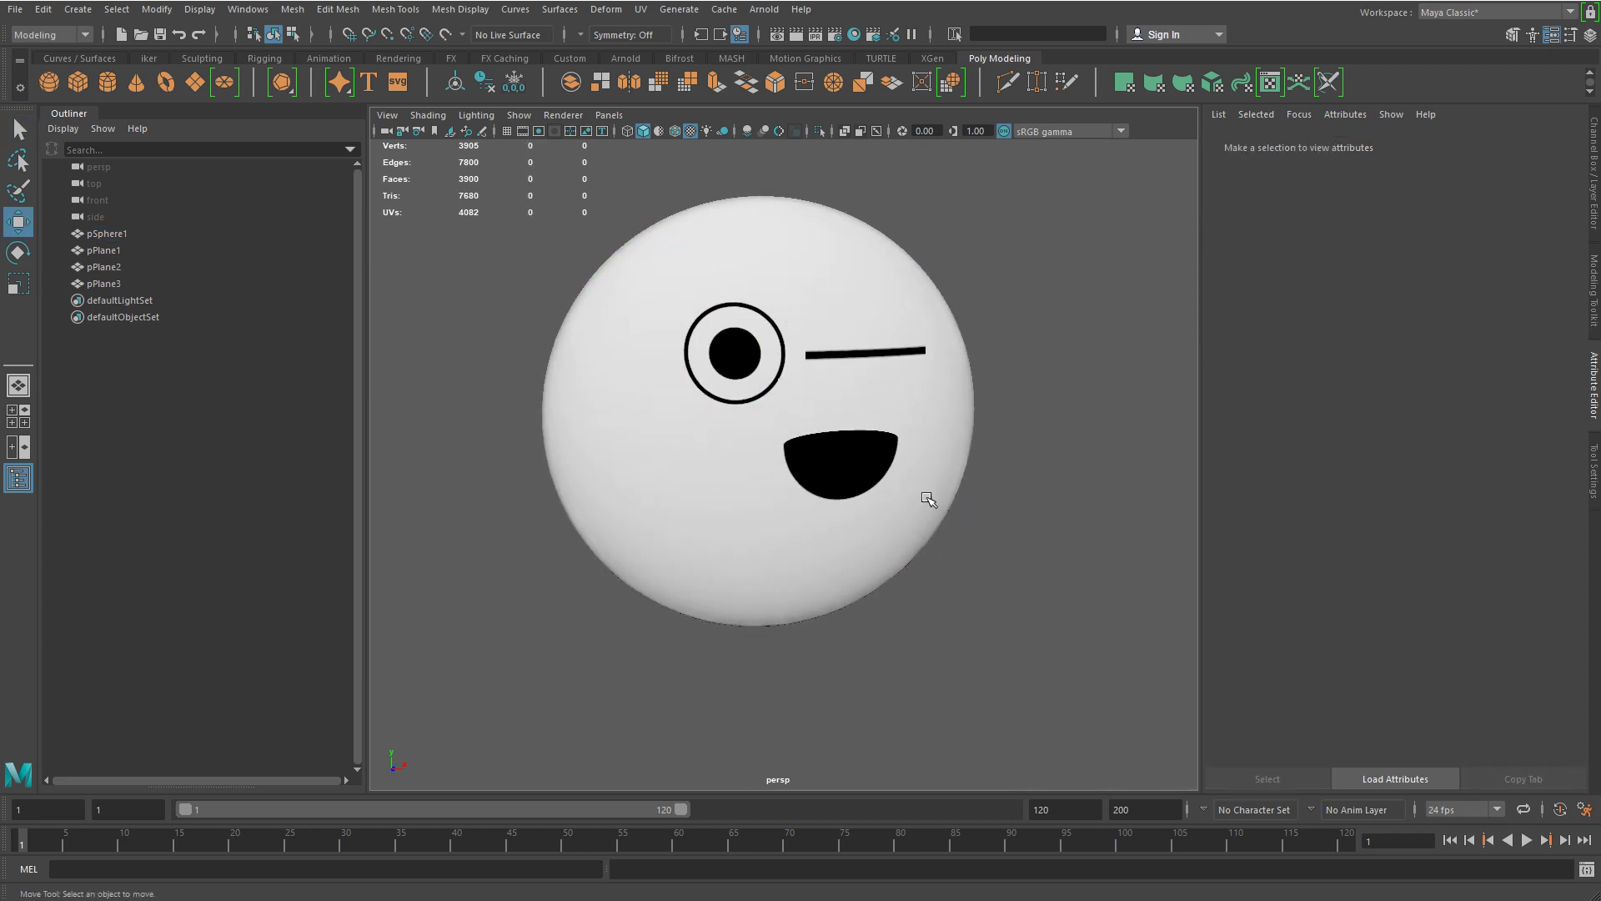
left_click(884, 471)
left_click_drag(884, 471, 835, 523)
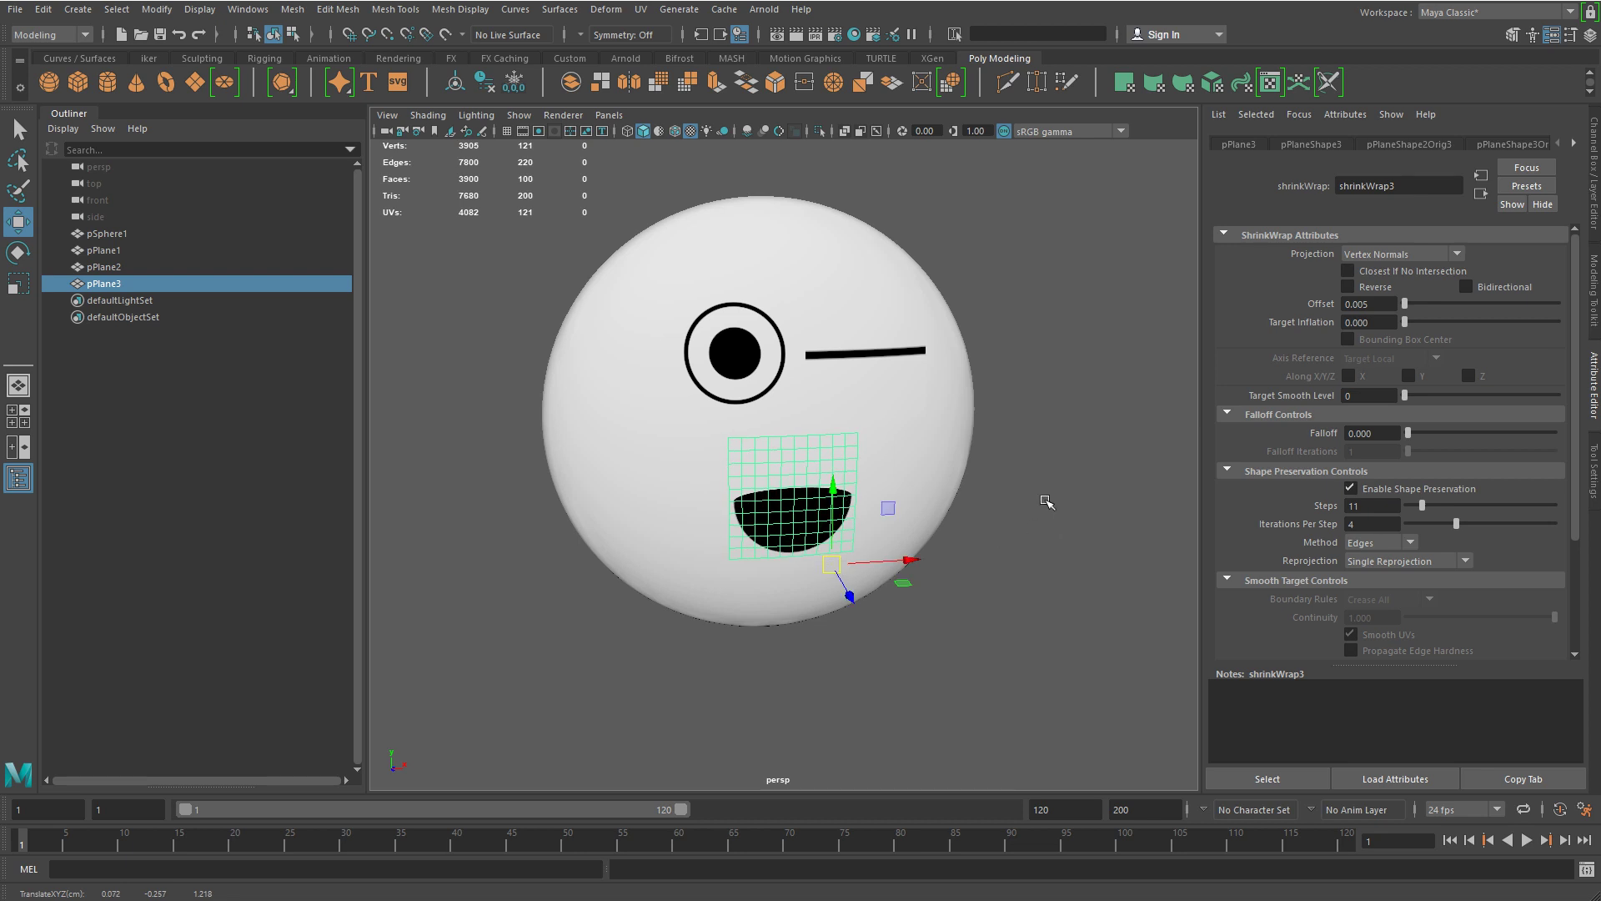
left_click(1046, 501)
Settle the open-eye plane left and down, then select the closed-eye plane pPlane2.
left_click(768, 377)
left_click_drag(769, 377, 710, 394)
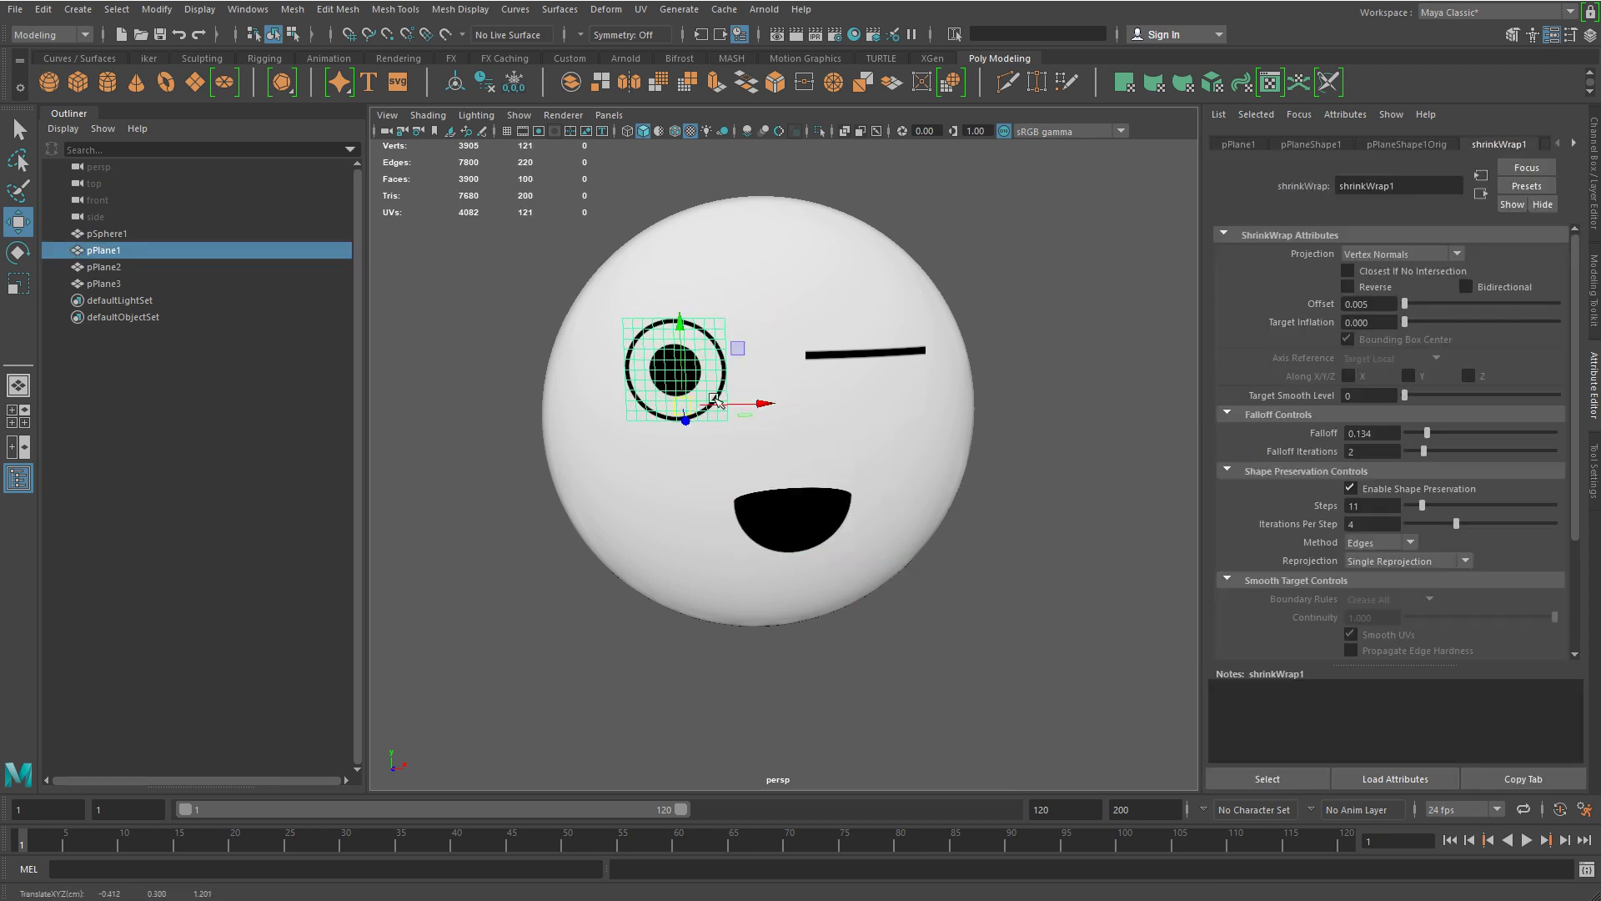
key("q")
left_click(1000, 350)
left_click(868, 352)
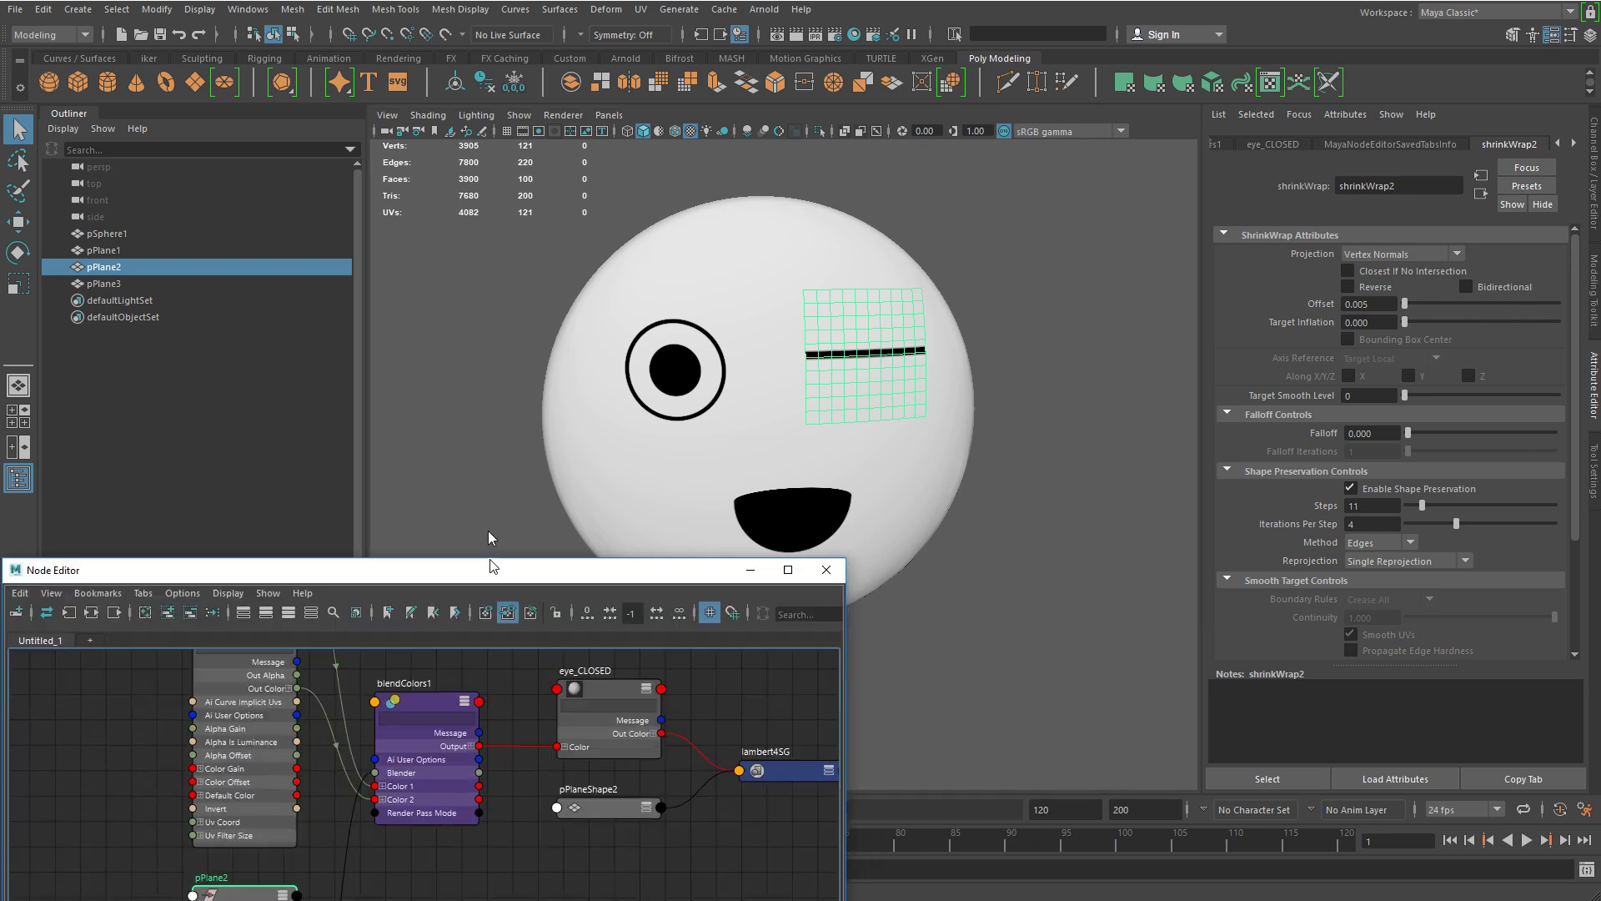
Frame the shading network in the Node Editor and show the eye_CLOSED material settings.
scroll(942, 421, "down", 5)
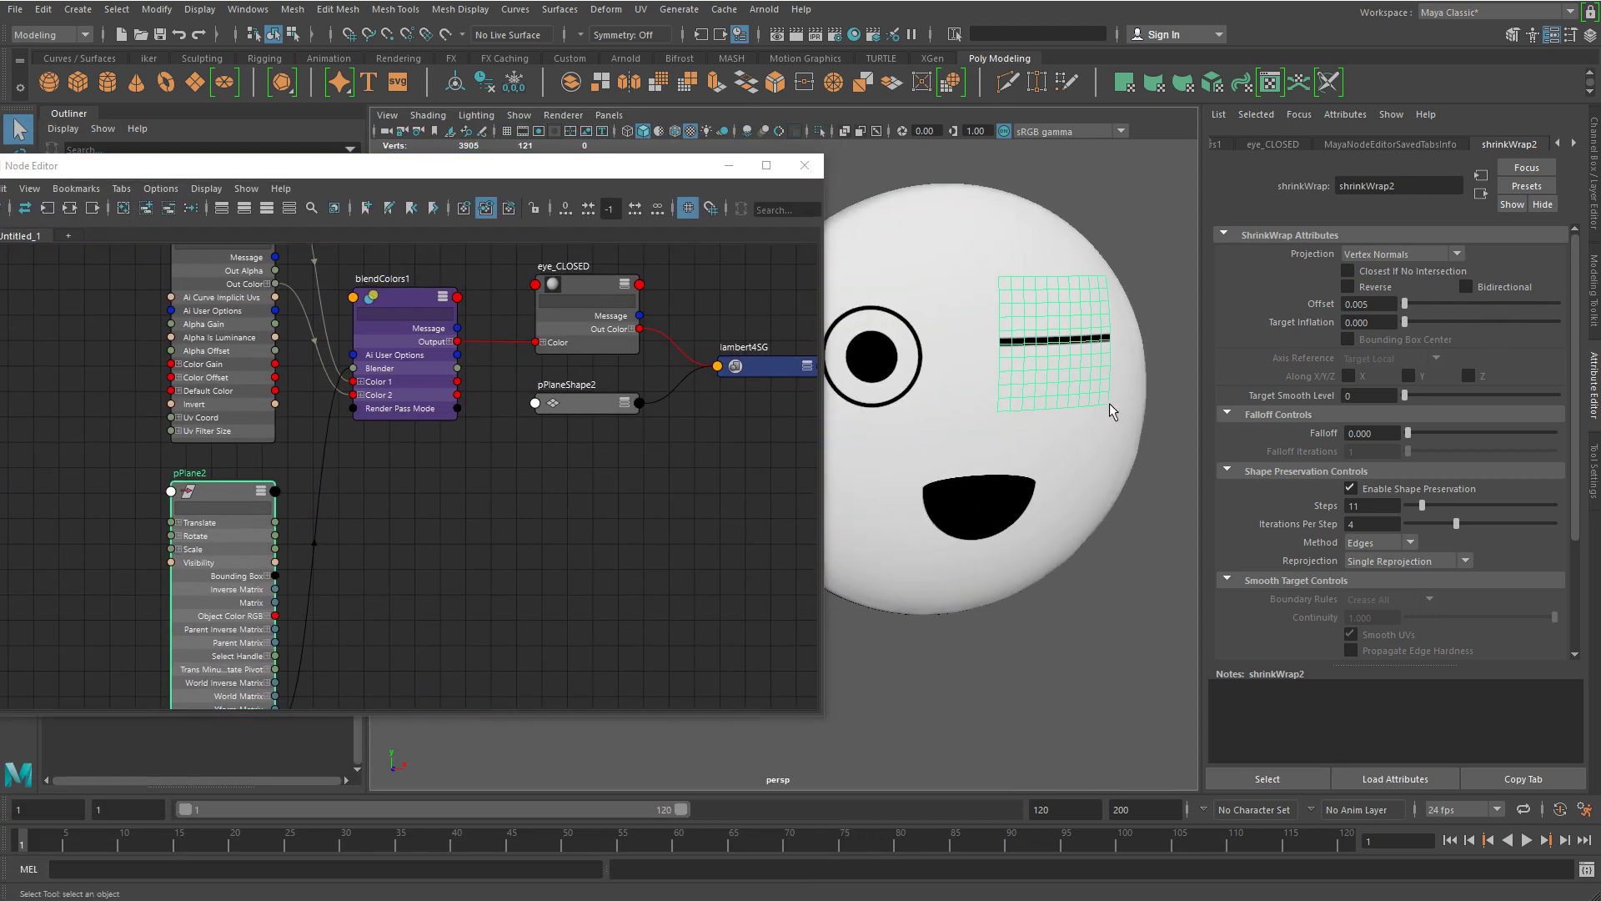
middle_click_drag(516, 423, 564, 464)
scroll(558, 455, "down", 2)
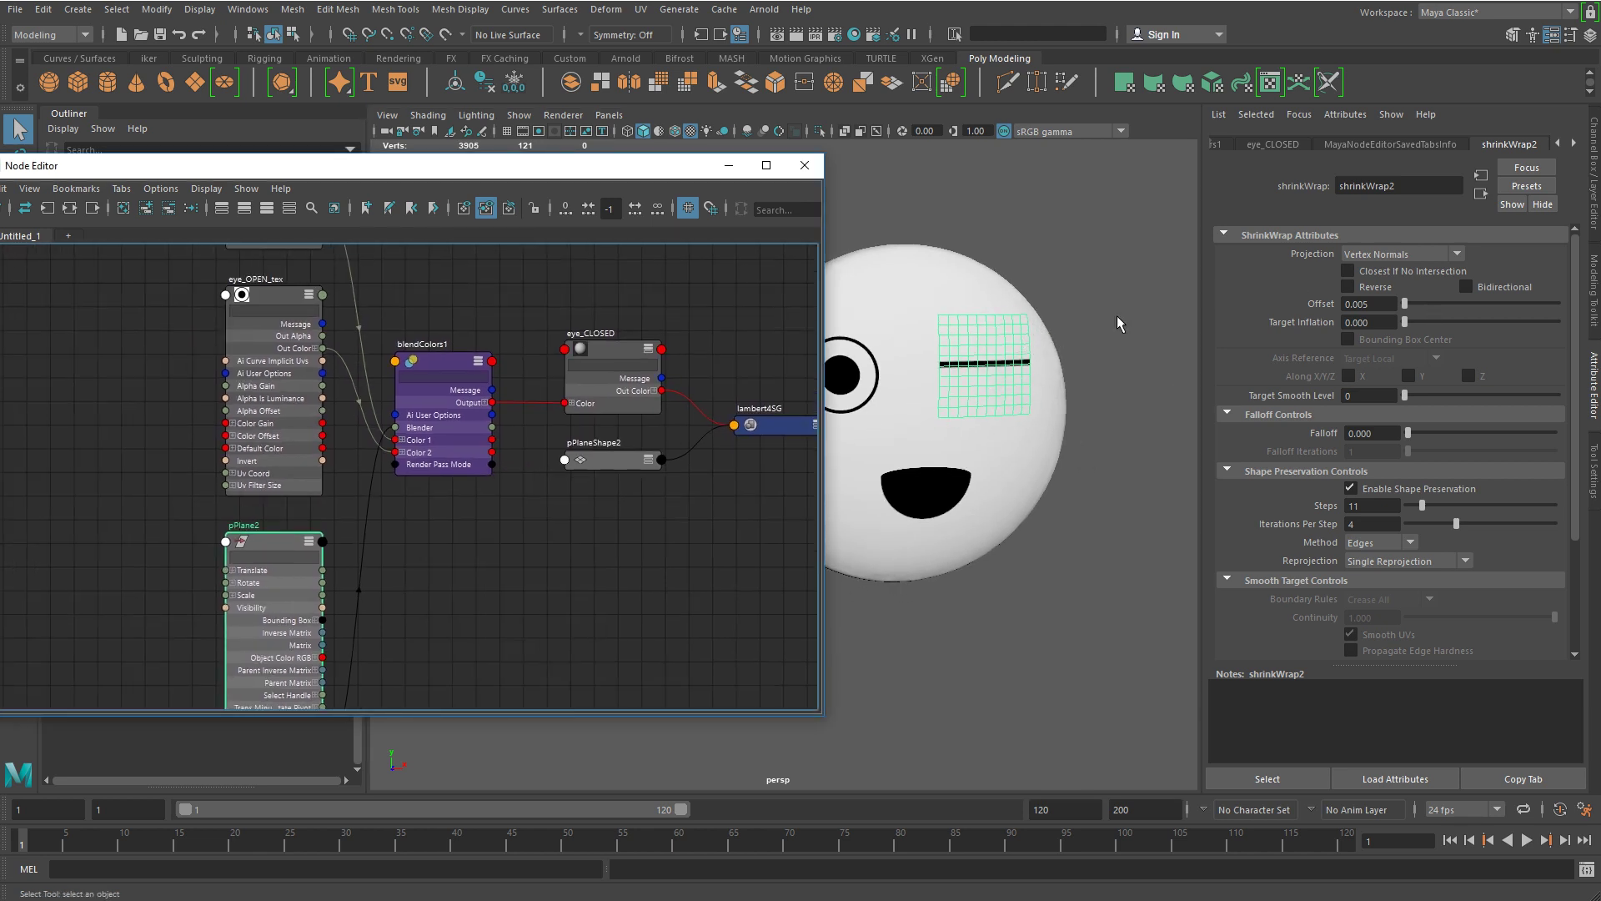
left_click(1291, 146)
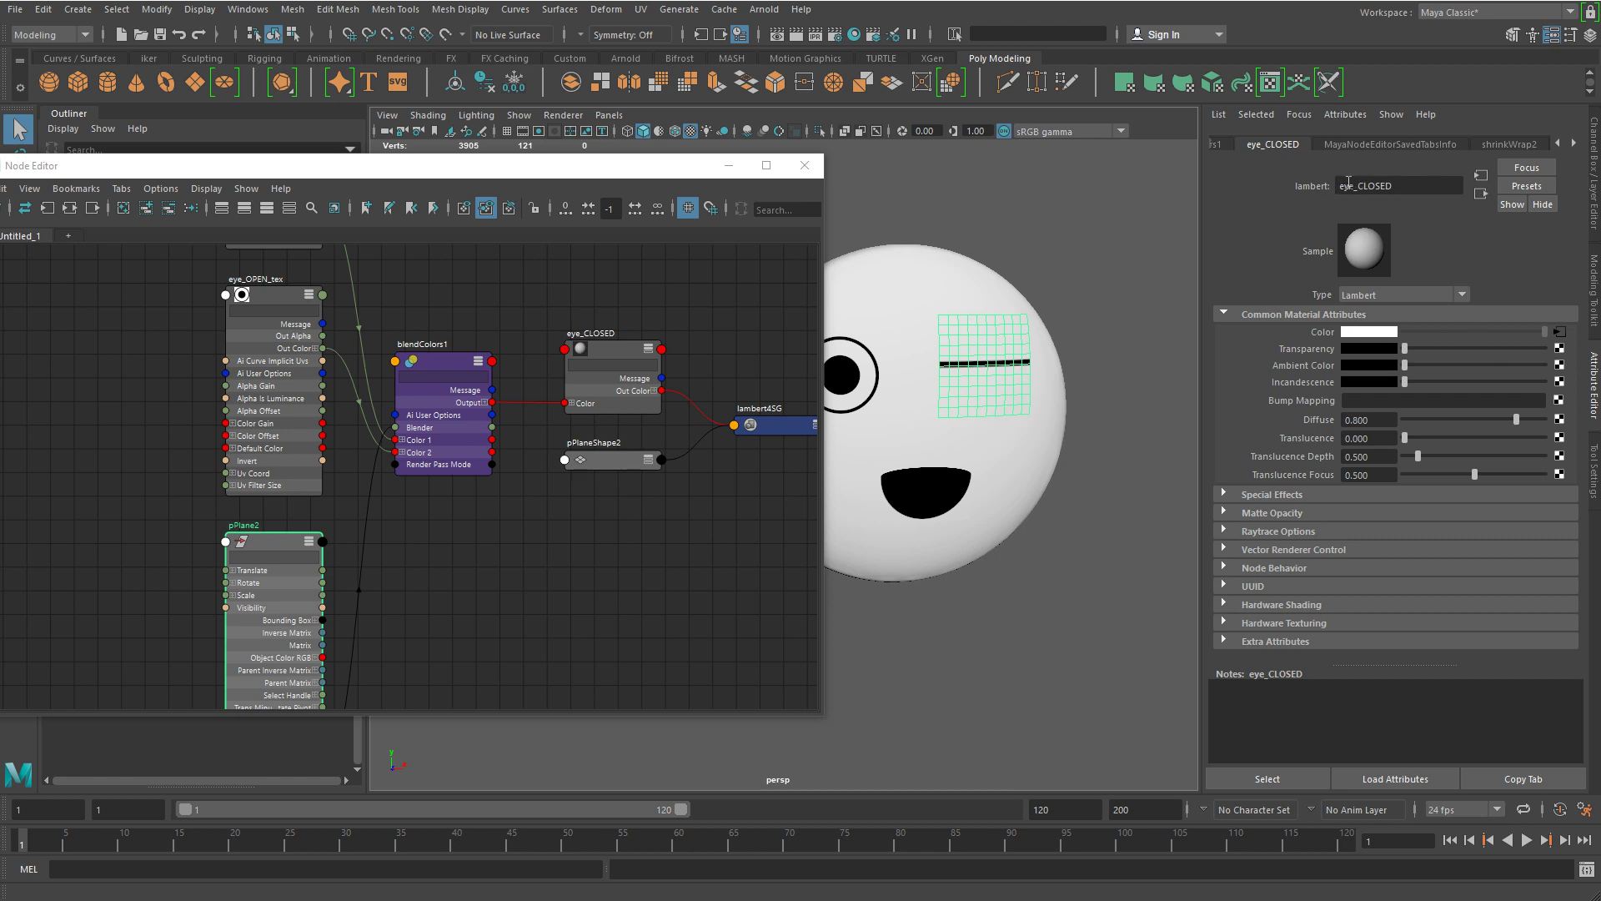
Inspect blendColors1 and bring up the eye_CLOSED_tex ramp feeding its Color 1.
left_click(1559, 332)
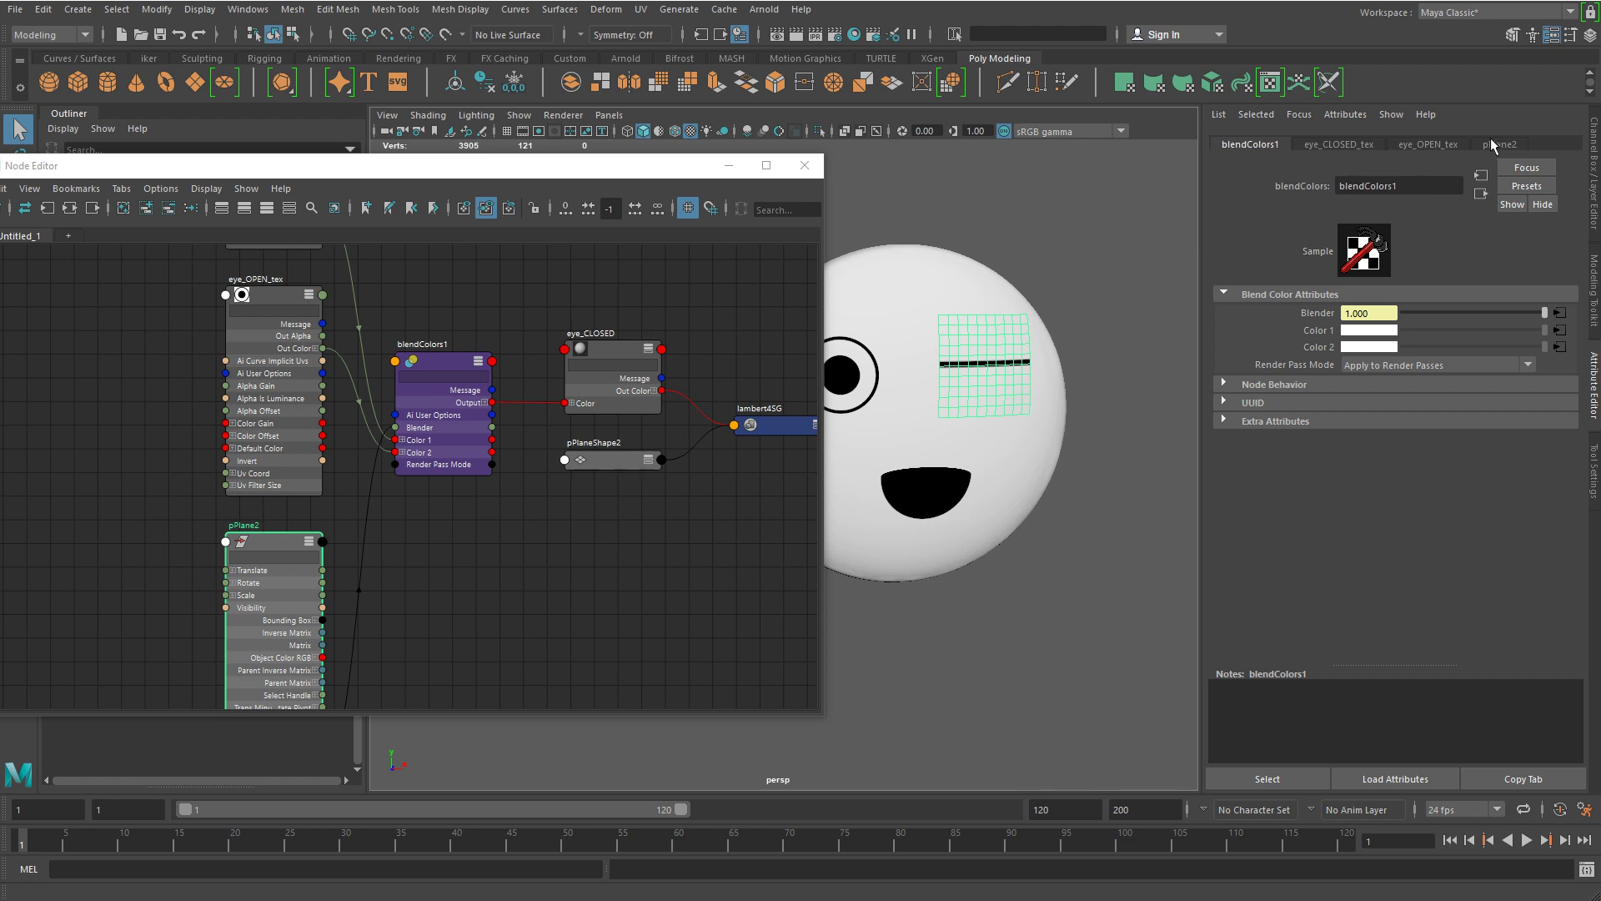
scroll(455, 462, "down", 2)
middle_click_drag(455, 462, 488, 572, "alt")
left_click(587, 368)
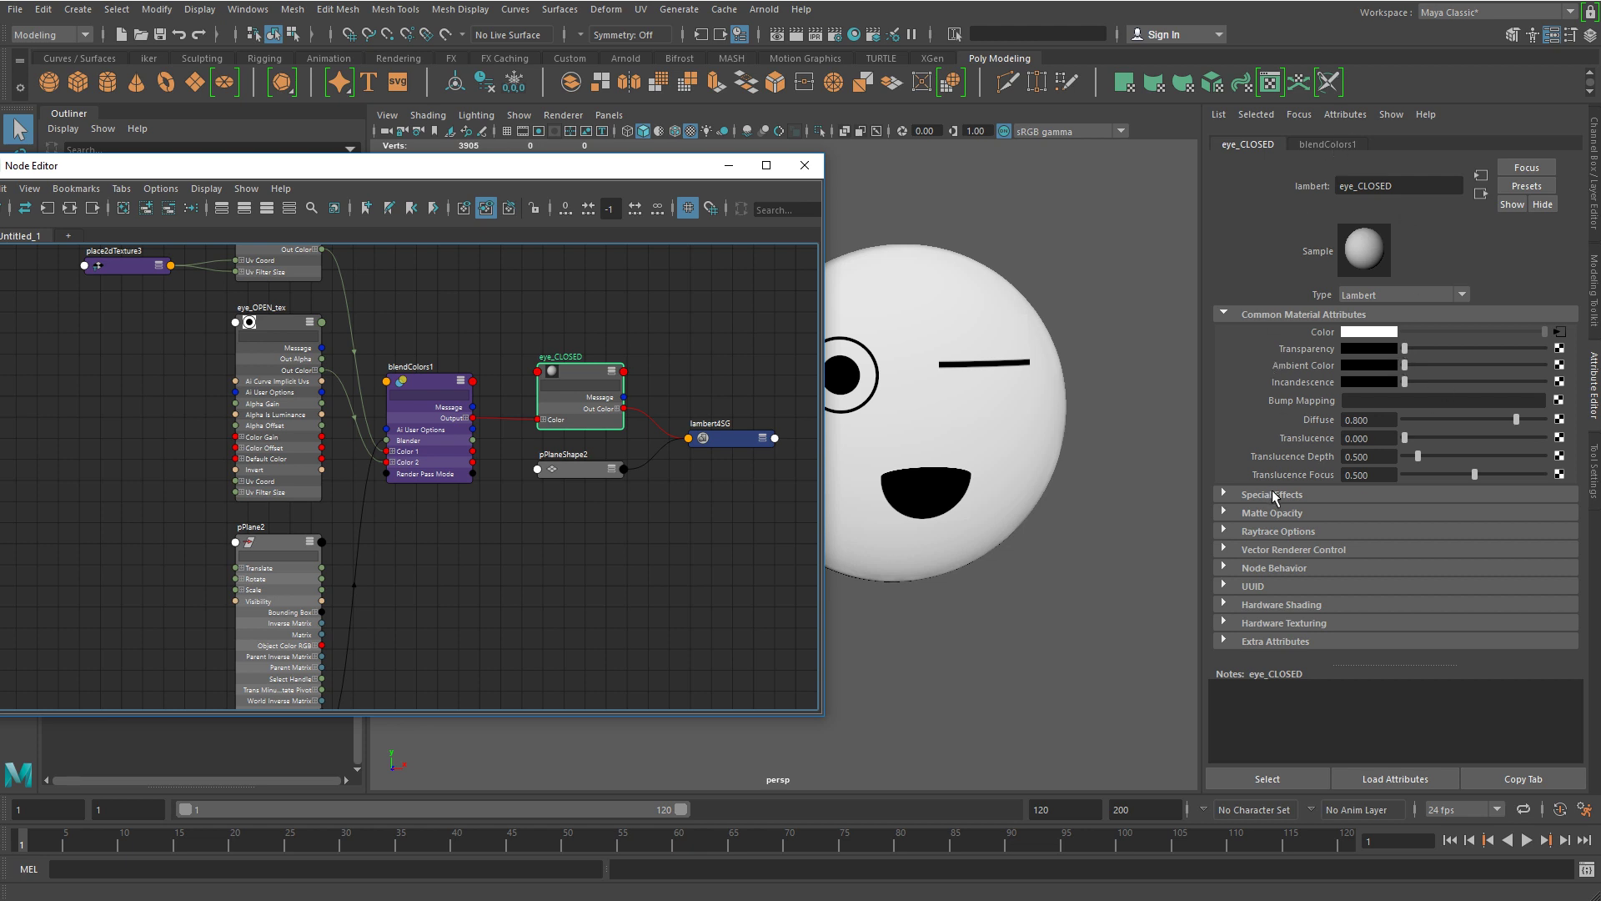
left_click(1560, 333)
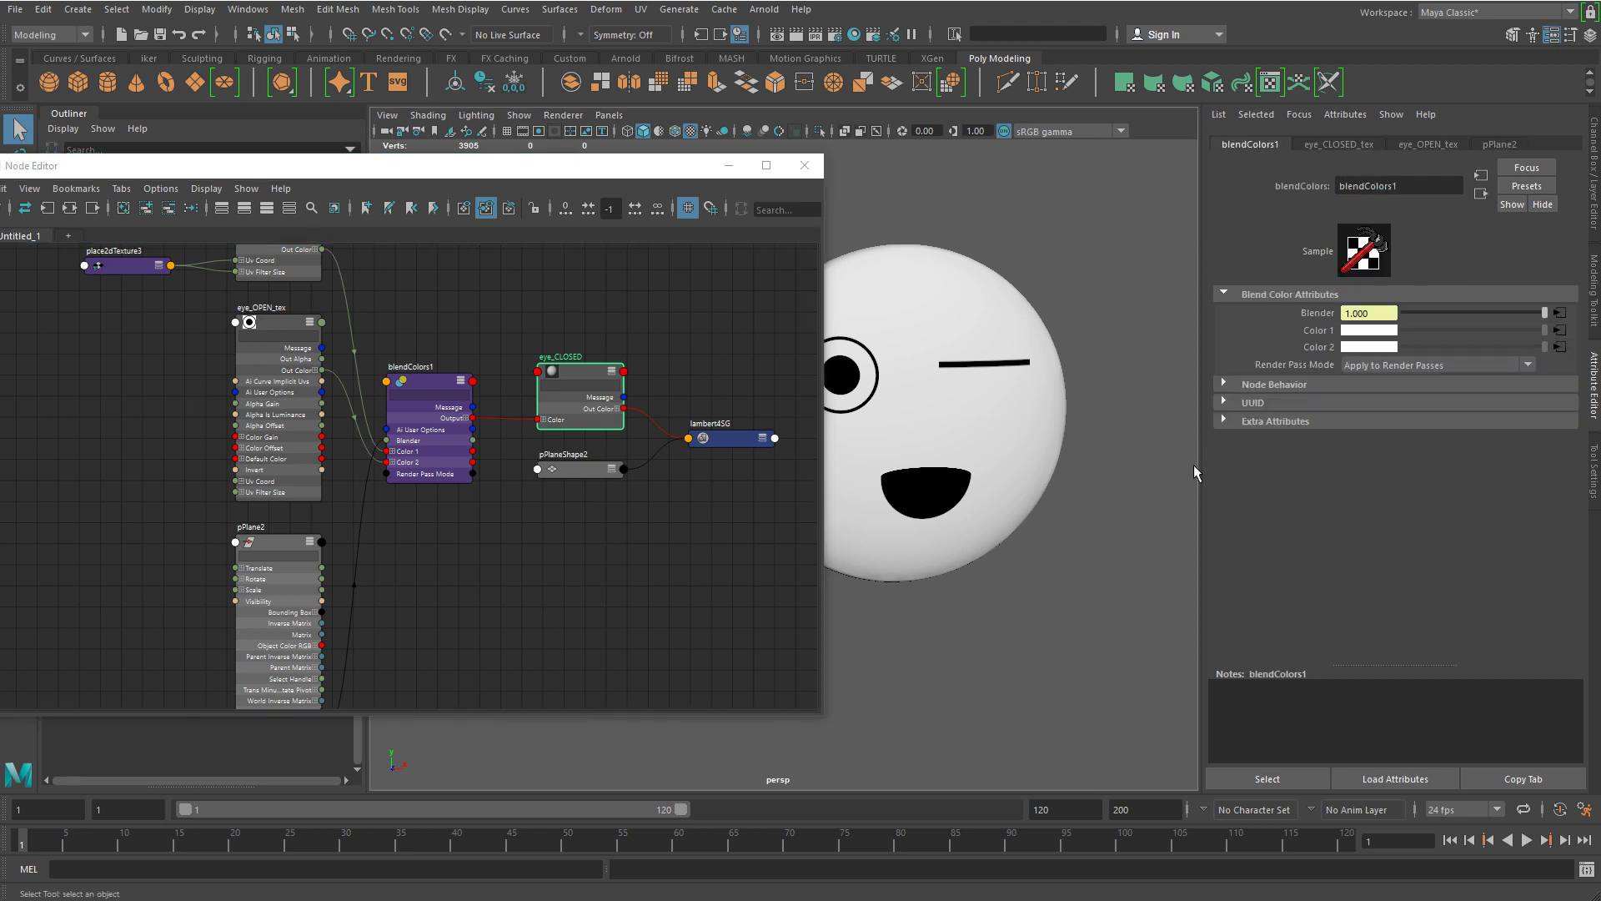
left_click(1558, 331)
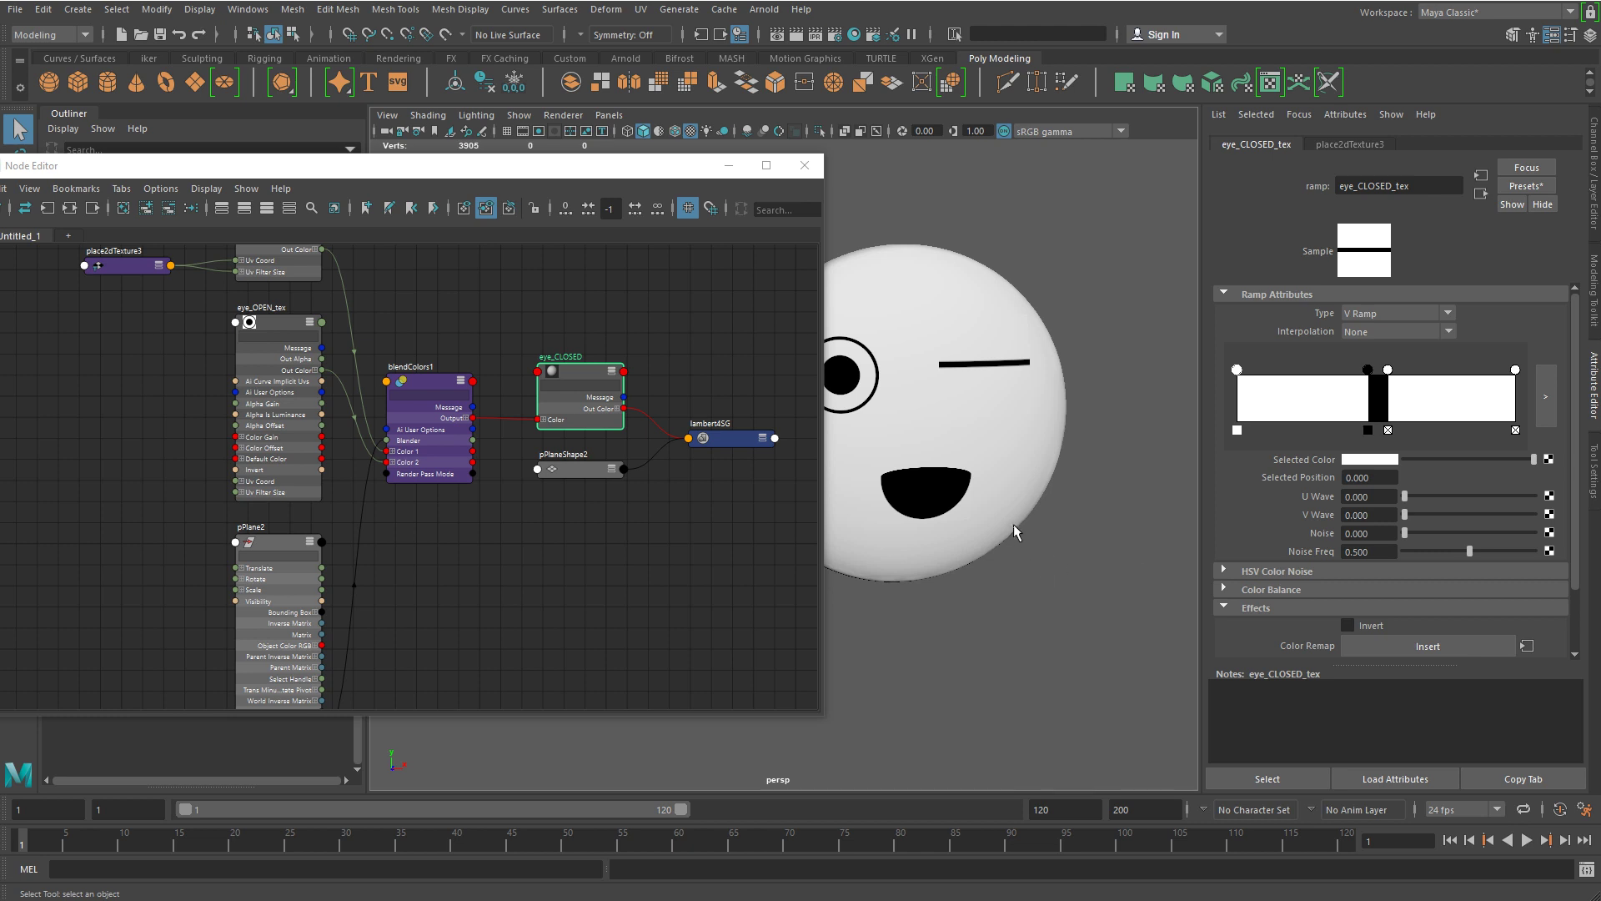
Shift the black band position in the eye_CLOSED_tex ramp.
middle_click_drag(1013, 530, 1053, 527, "alt")
mouse_move(1368, 370)
left_mouse_down()
mouse_move(1352, 369)
mouse_move(1370, 369)
left_mouse_up()
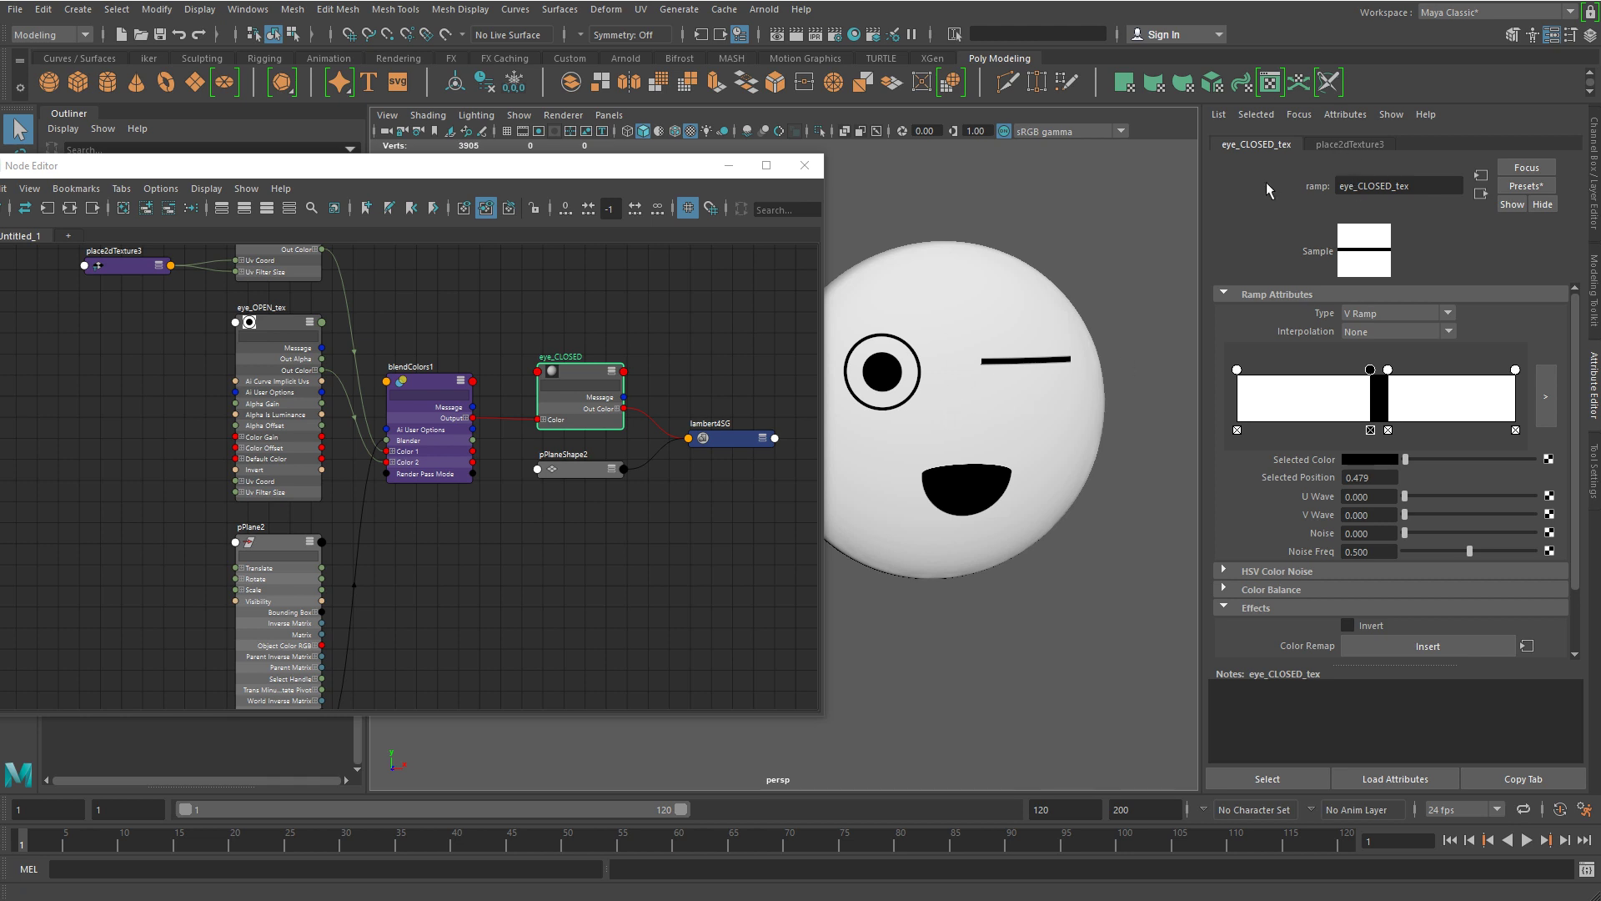
middle_click_drag(472, 474, 474, 528, "alt")
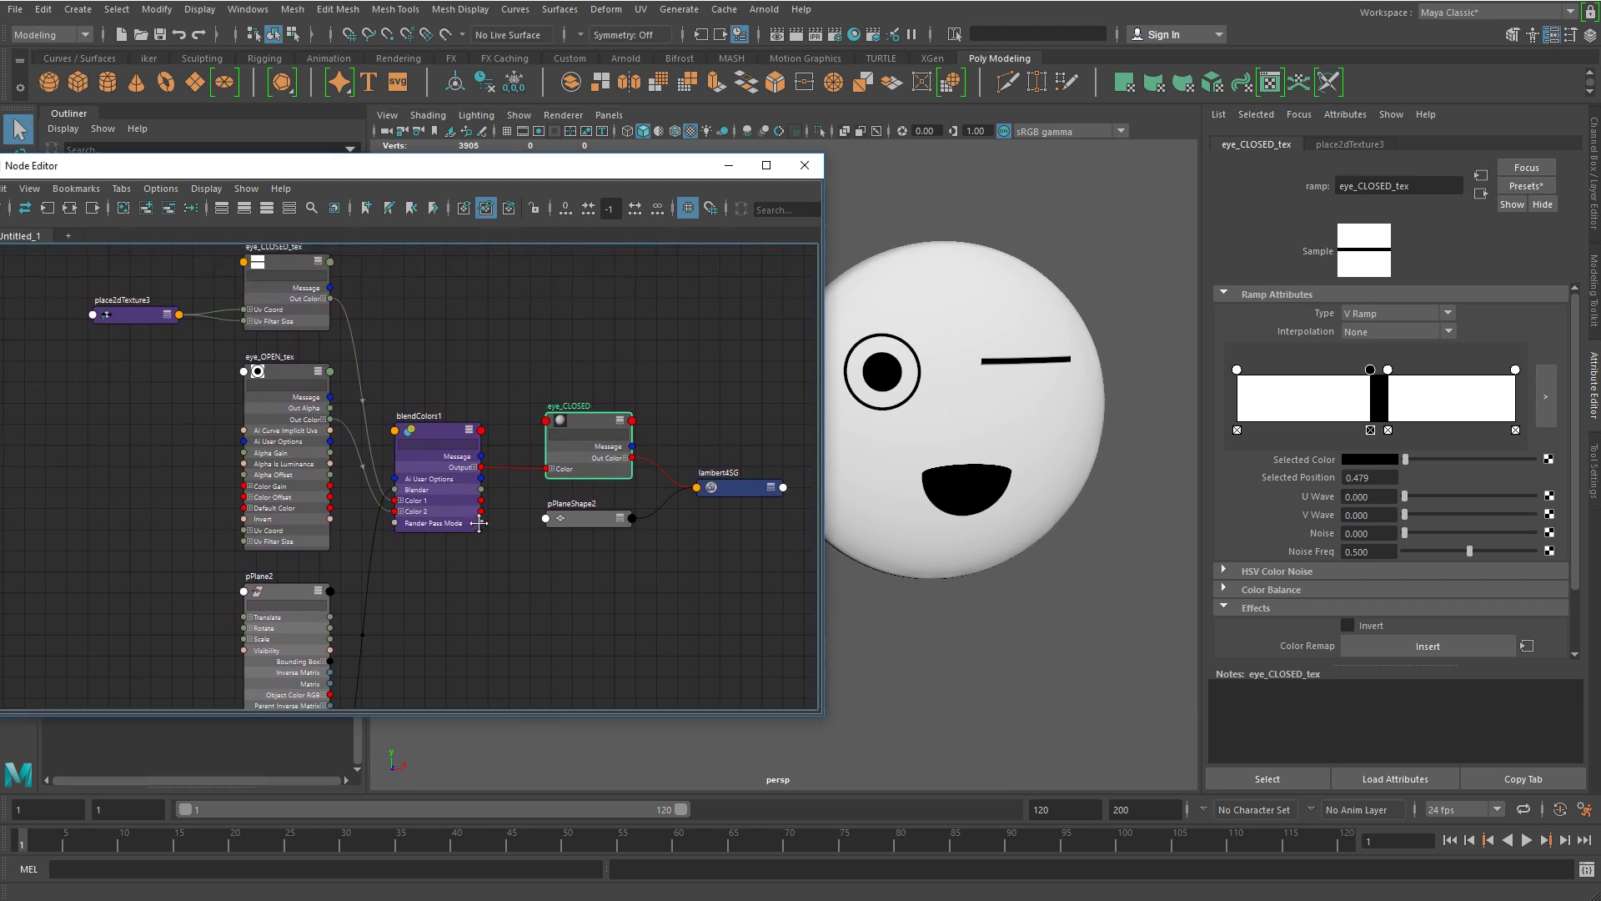
Keep eye_OPEN_tex as a Circular Ramp and move its white ring's edge.
left_click(282, 385)
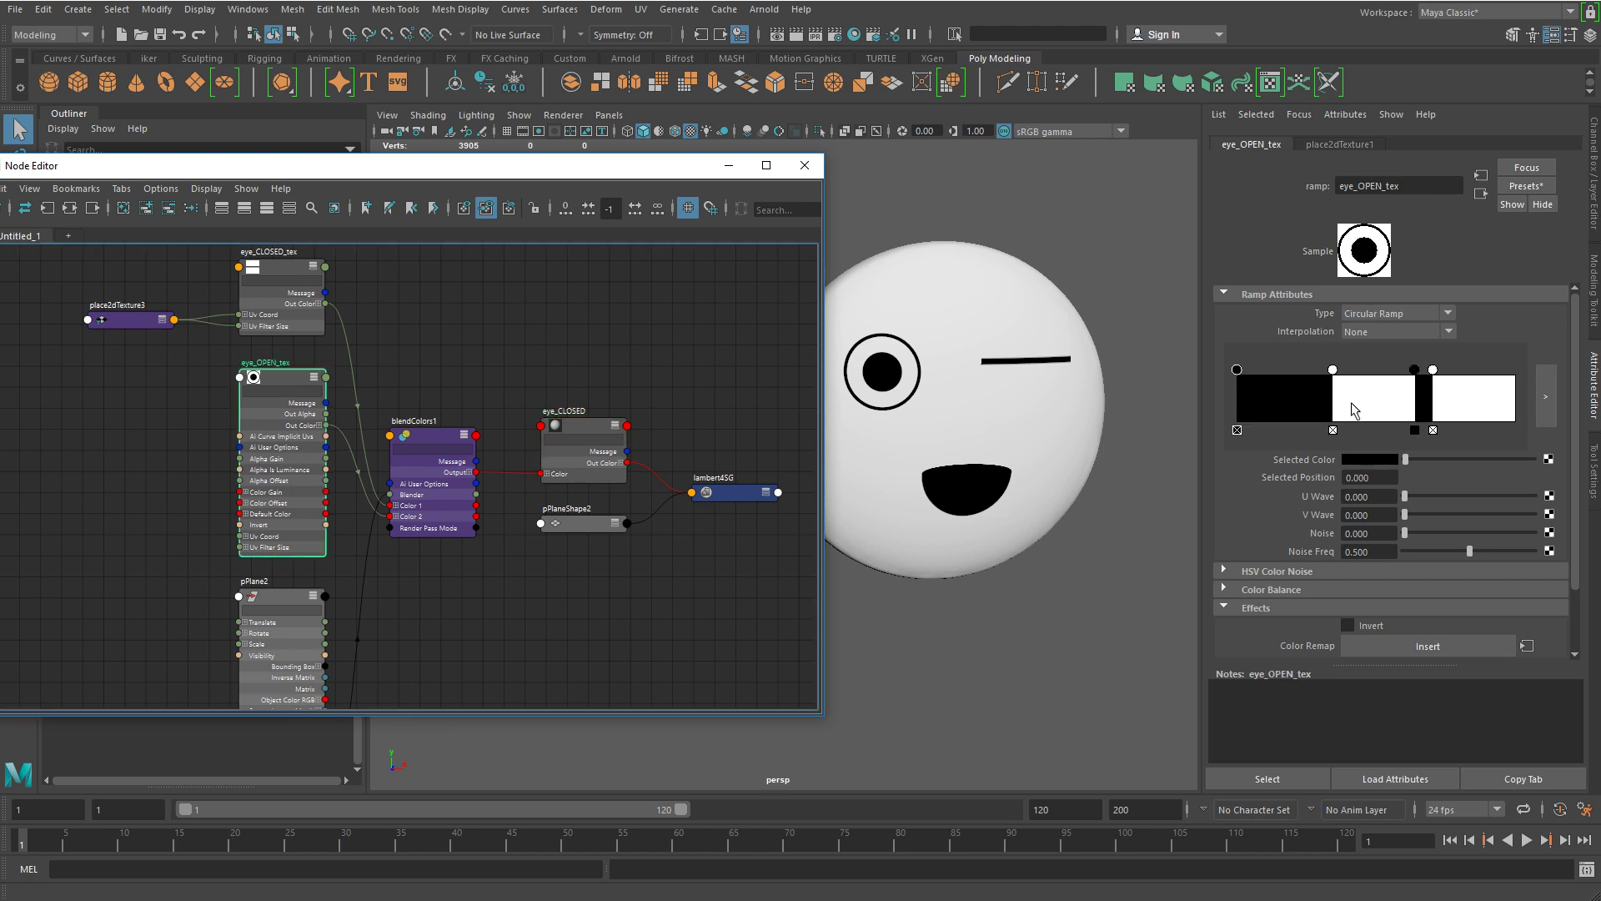
left_click(1393, 315)
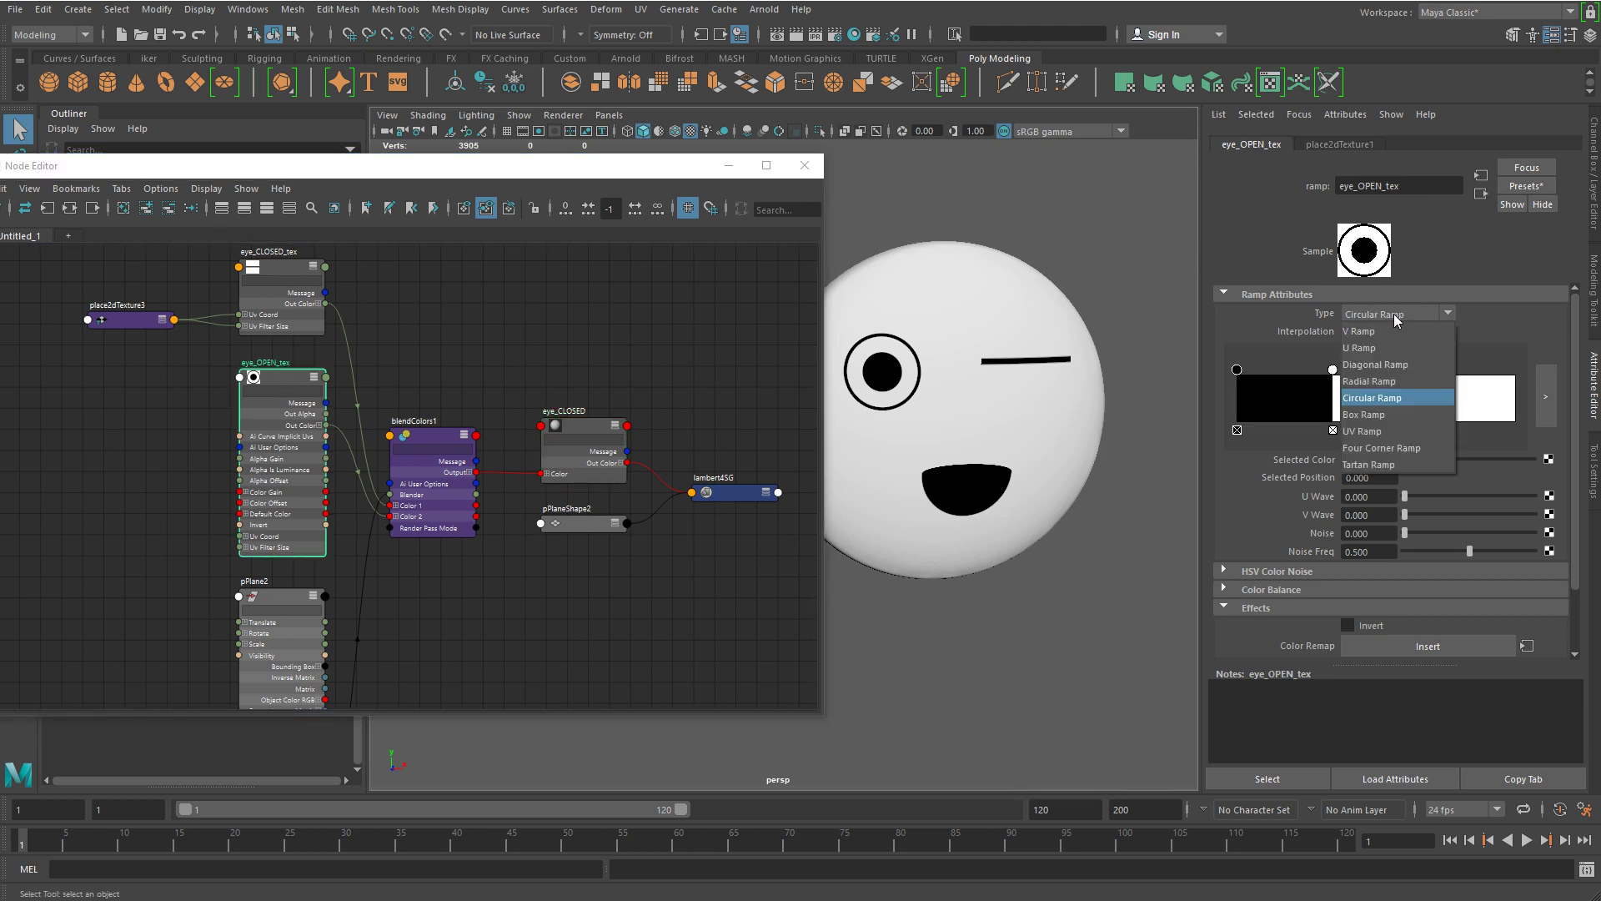
left_click(1391, 314)
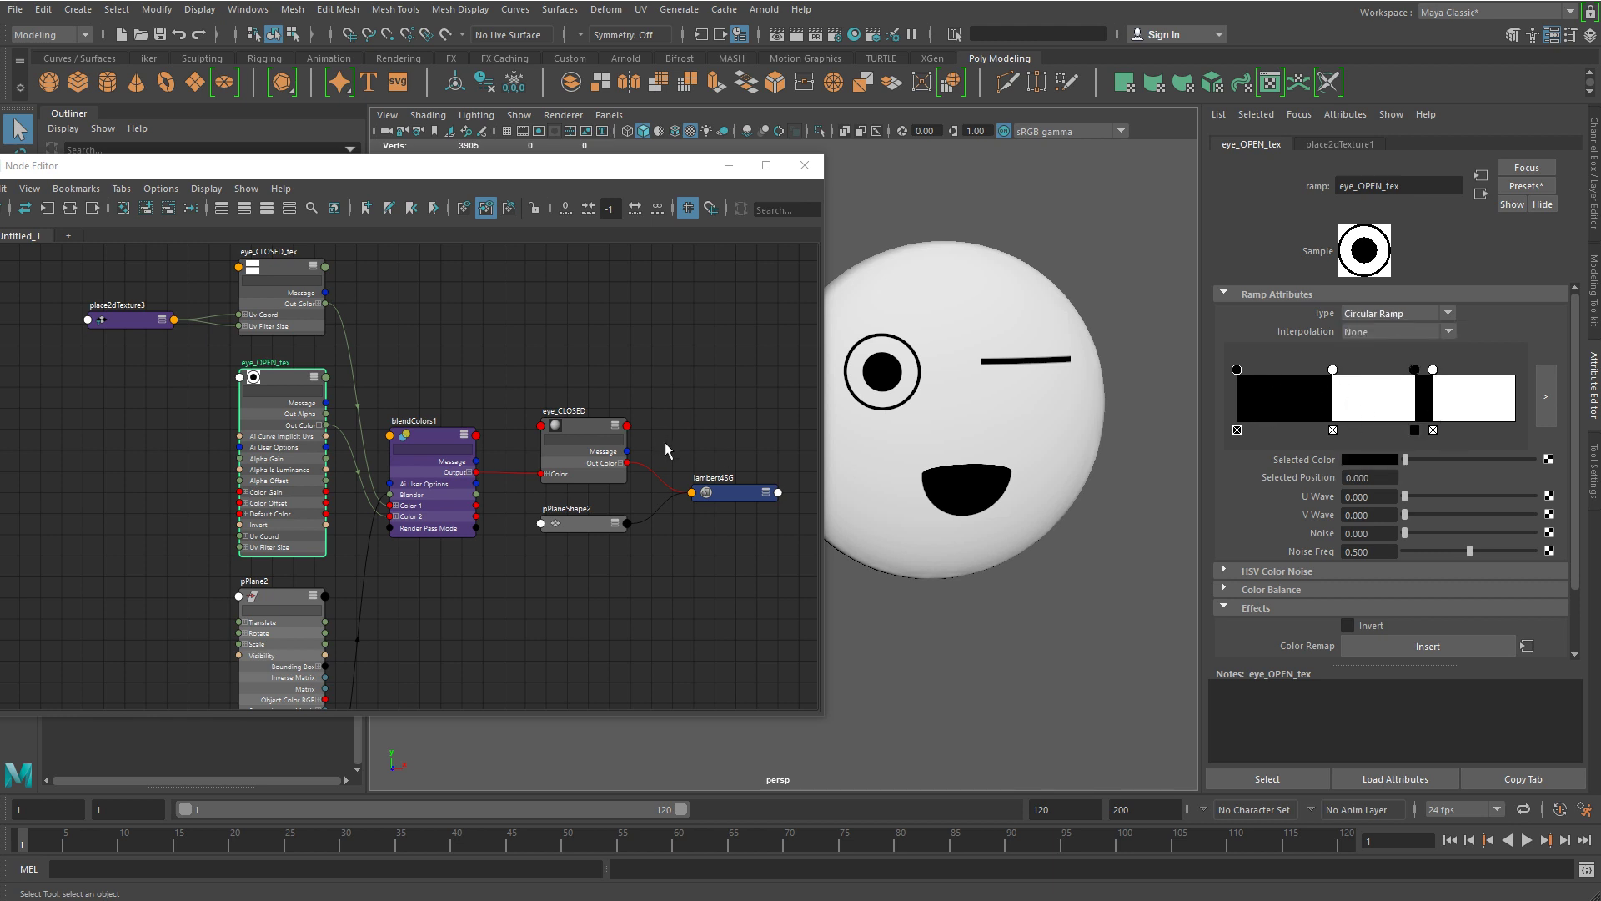
mouse_move(1334, 371)
left_mouse_down()
mouse_move(1352, 371)
mouse_move(1293, 370)
mouse_move(1337, 370)
left_mouse_up()
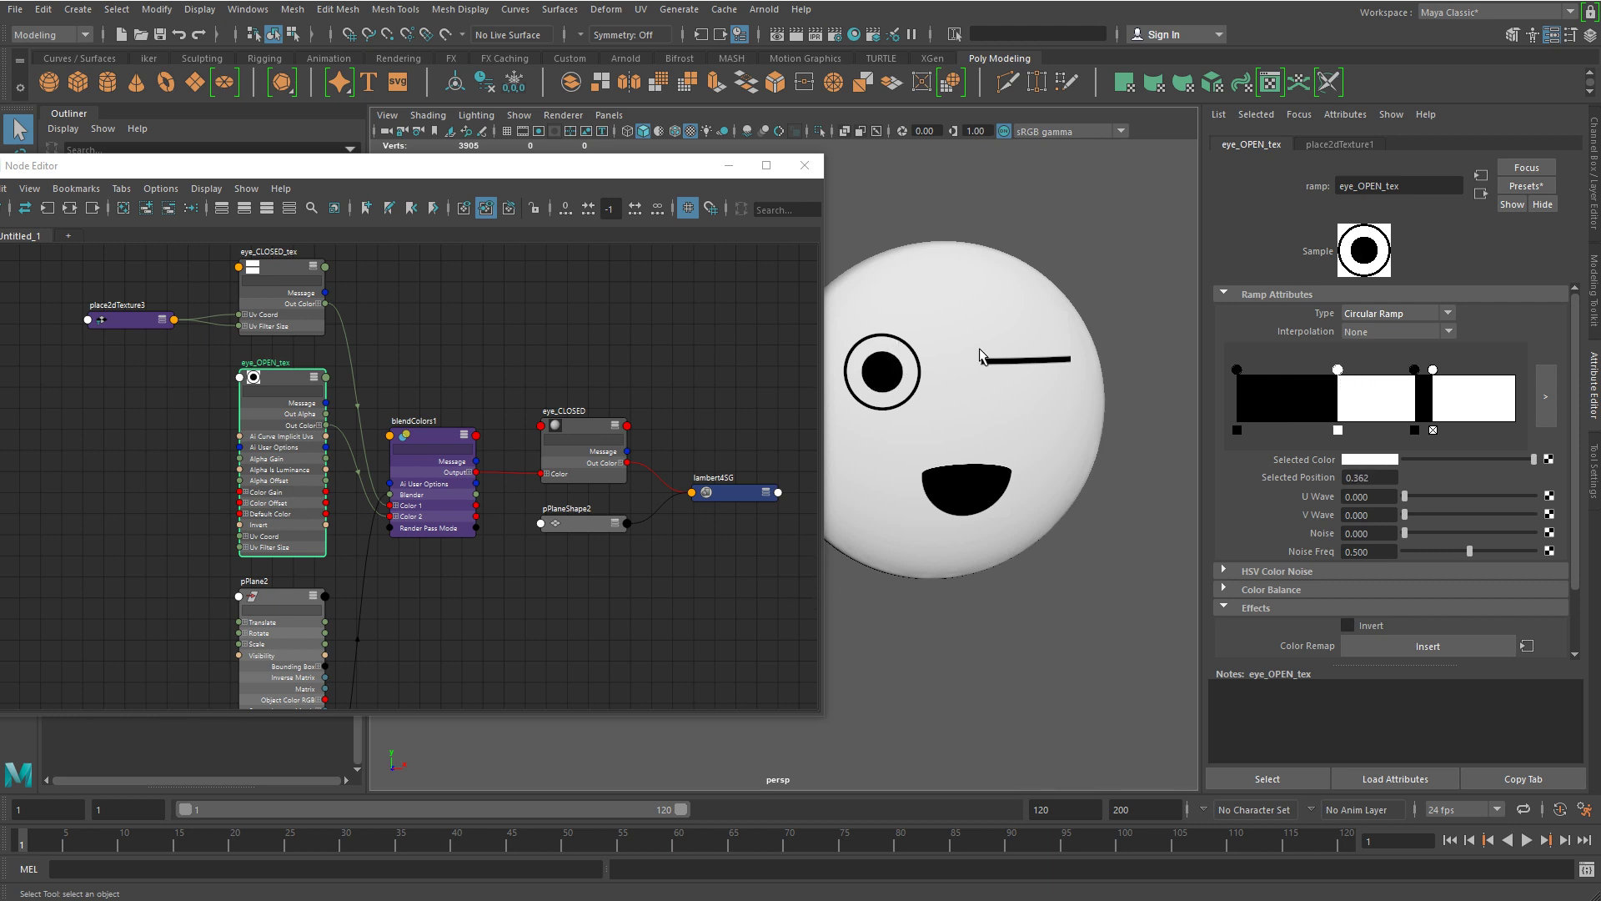
left_click(1058, 367)
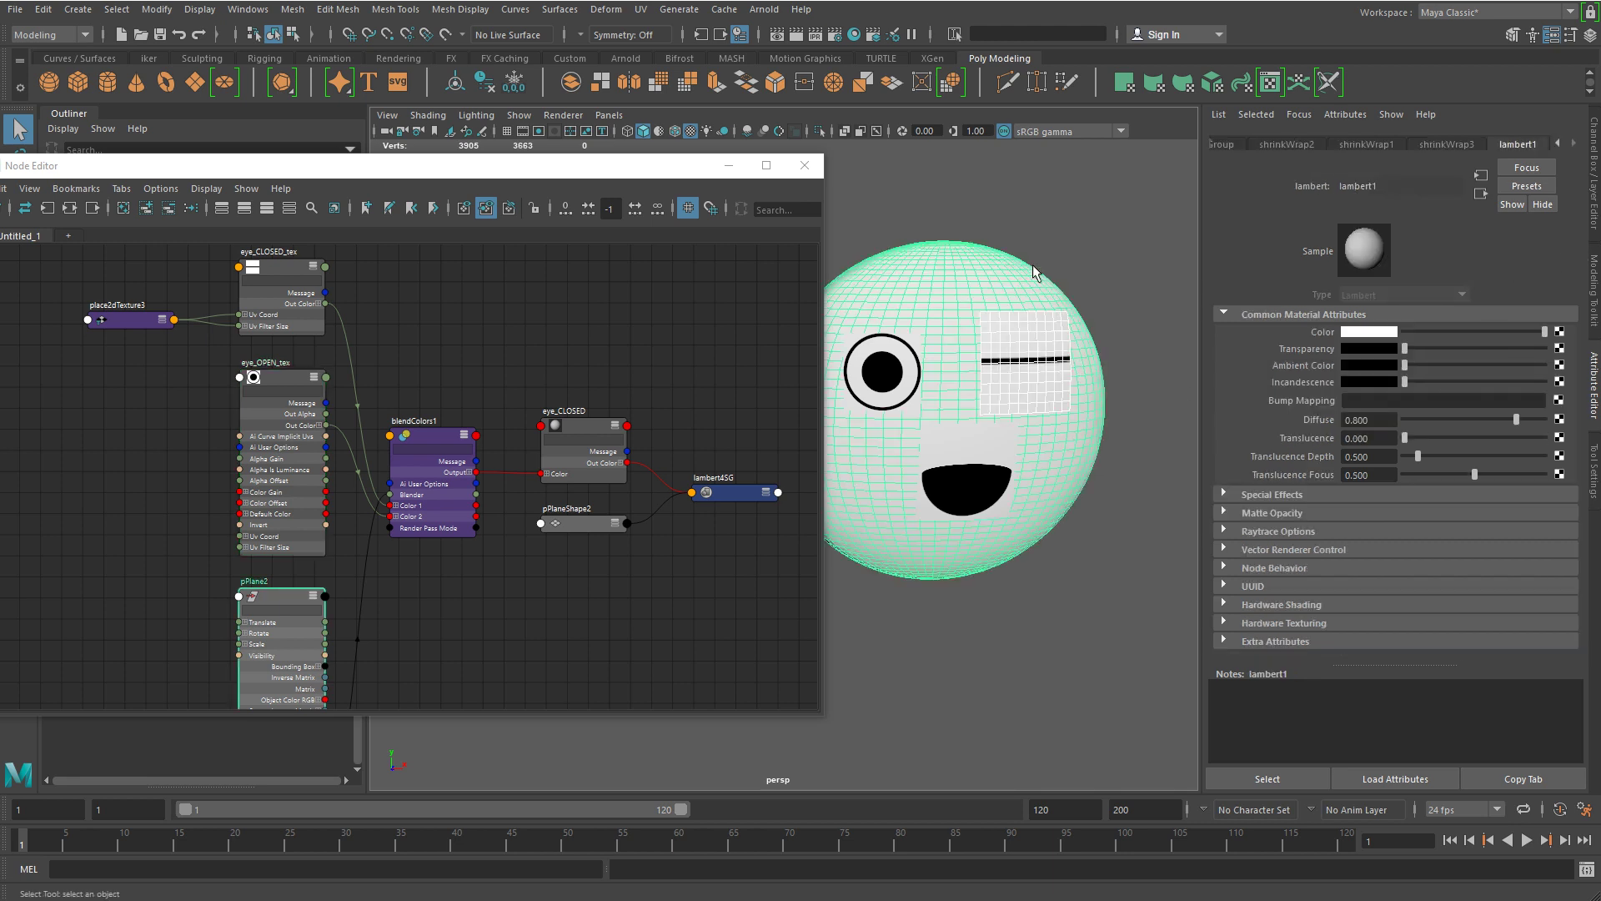
Toggle pPlane2's Ojo channel from abierto to cerrado in the Channel Box.
left_click(1043, 366)
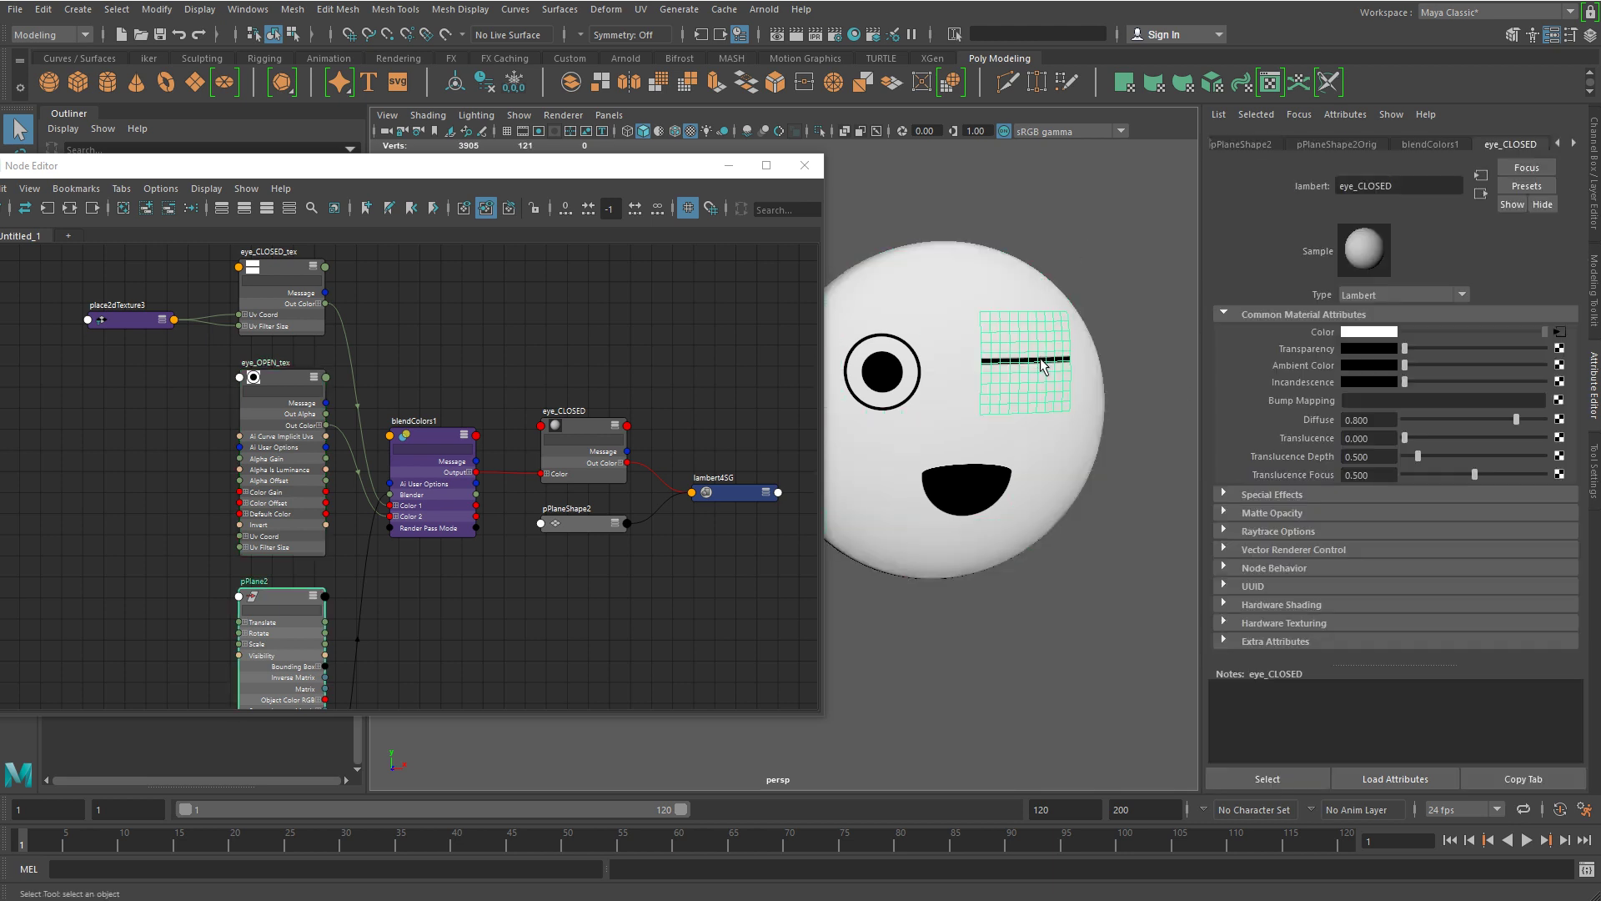
left_click(1595, 198)
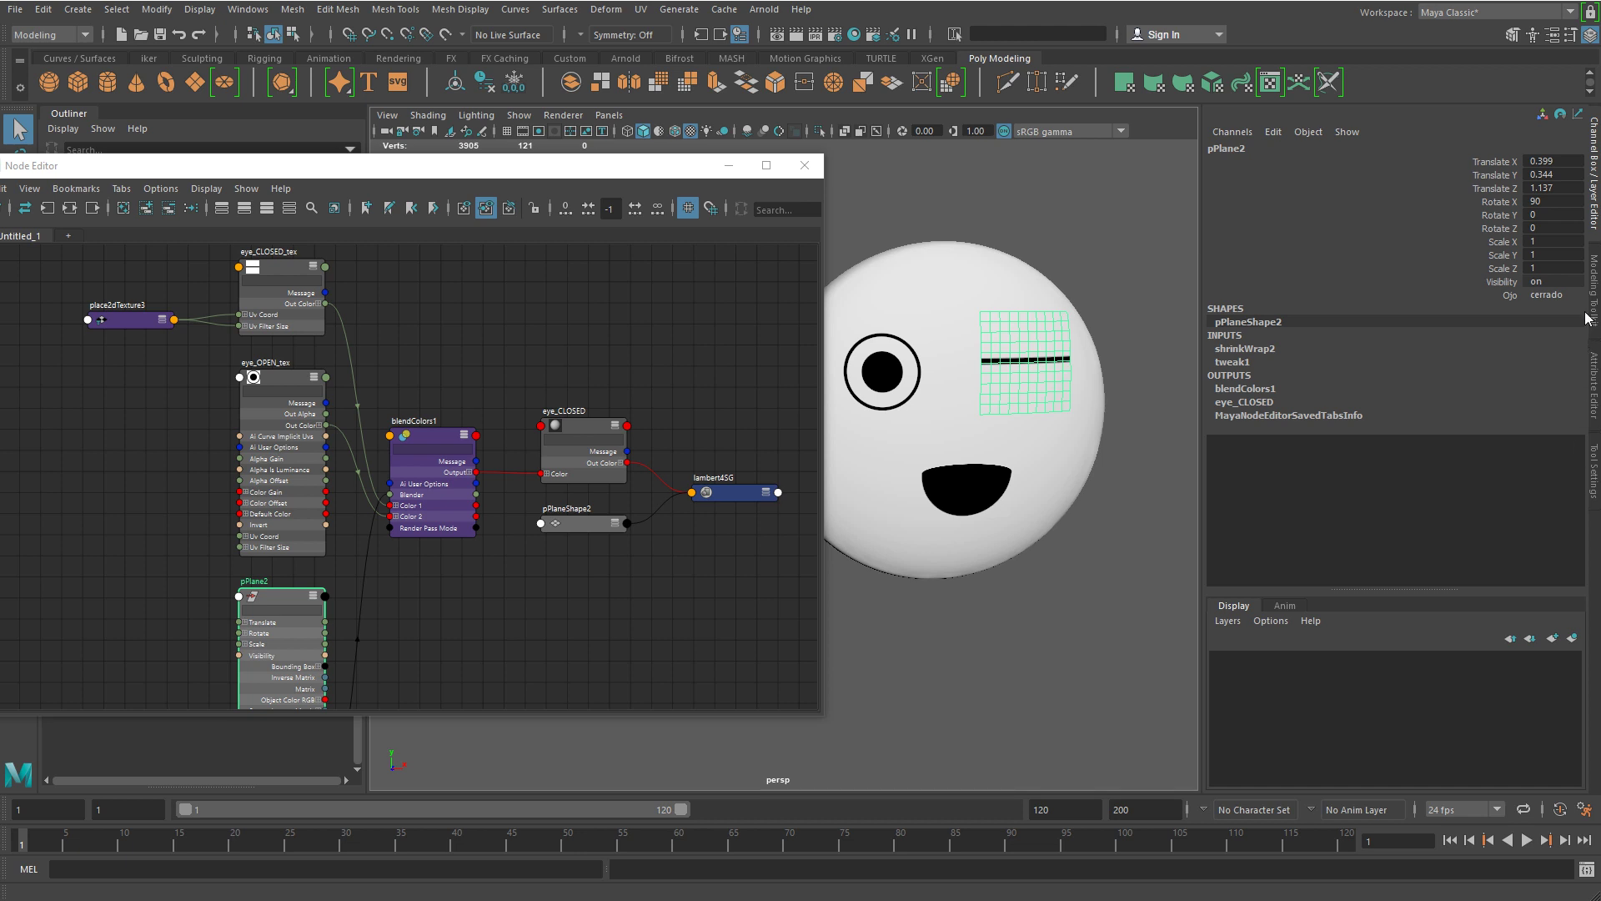
left_click(1541, 296)
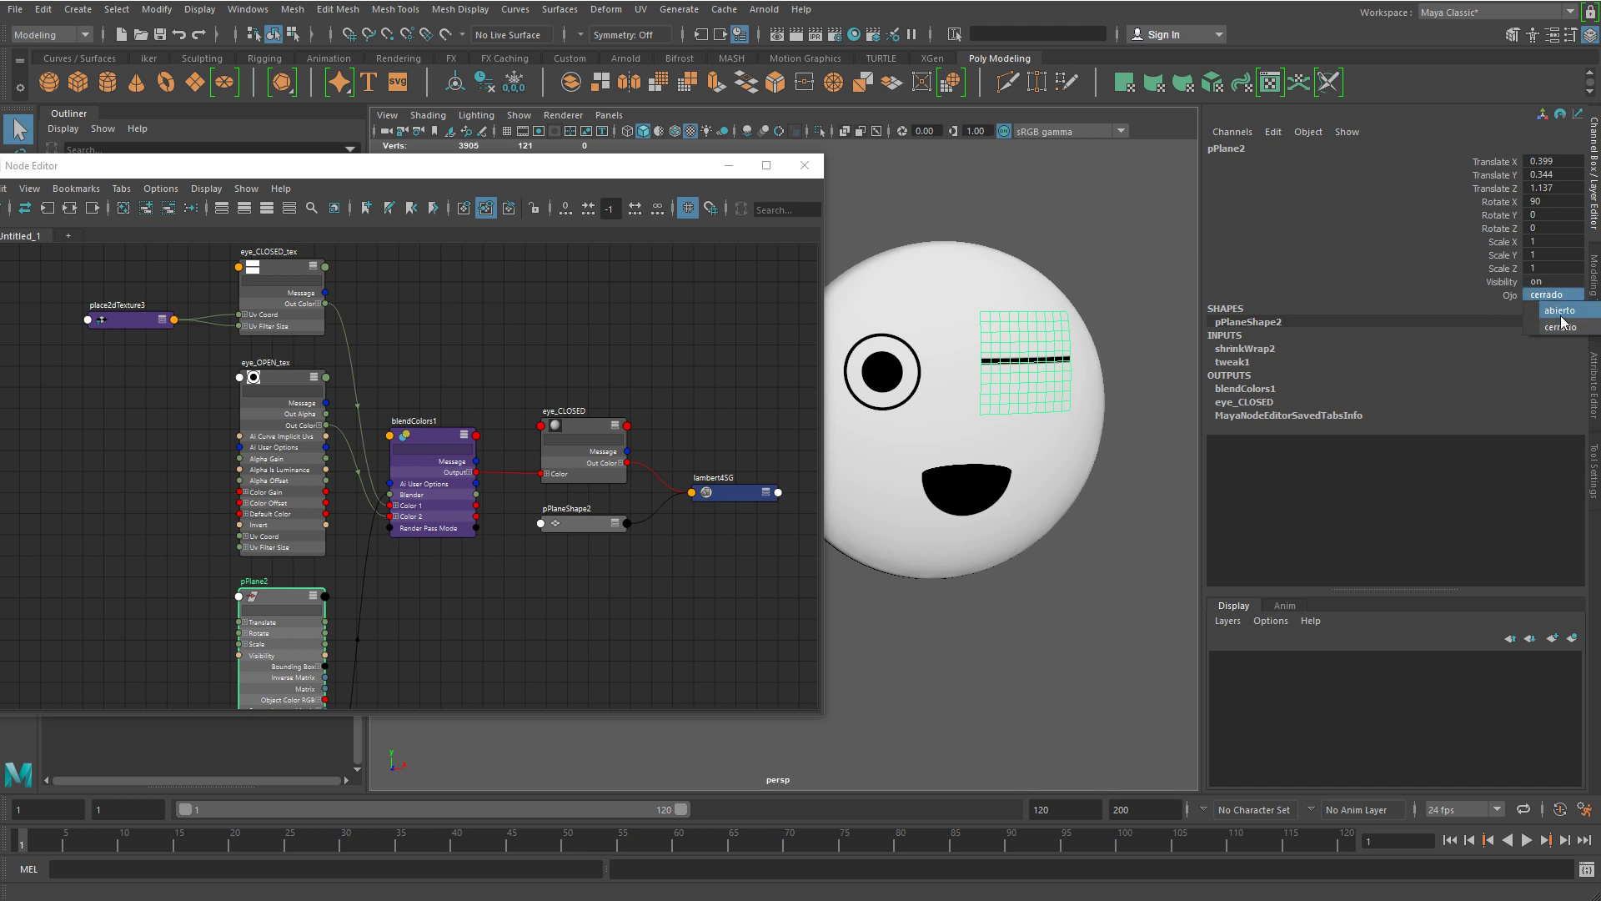
left_click(1560, 313)
left_click(1549, 296)
left_click(1554, 326)
left_click(1552, 297)
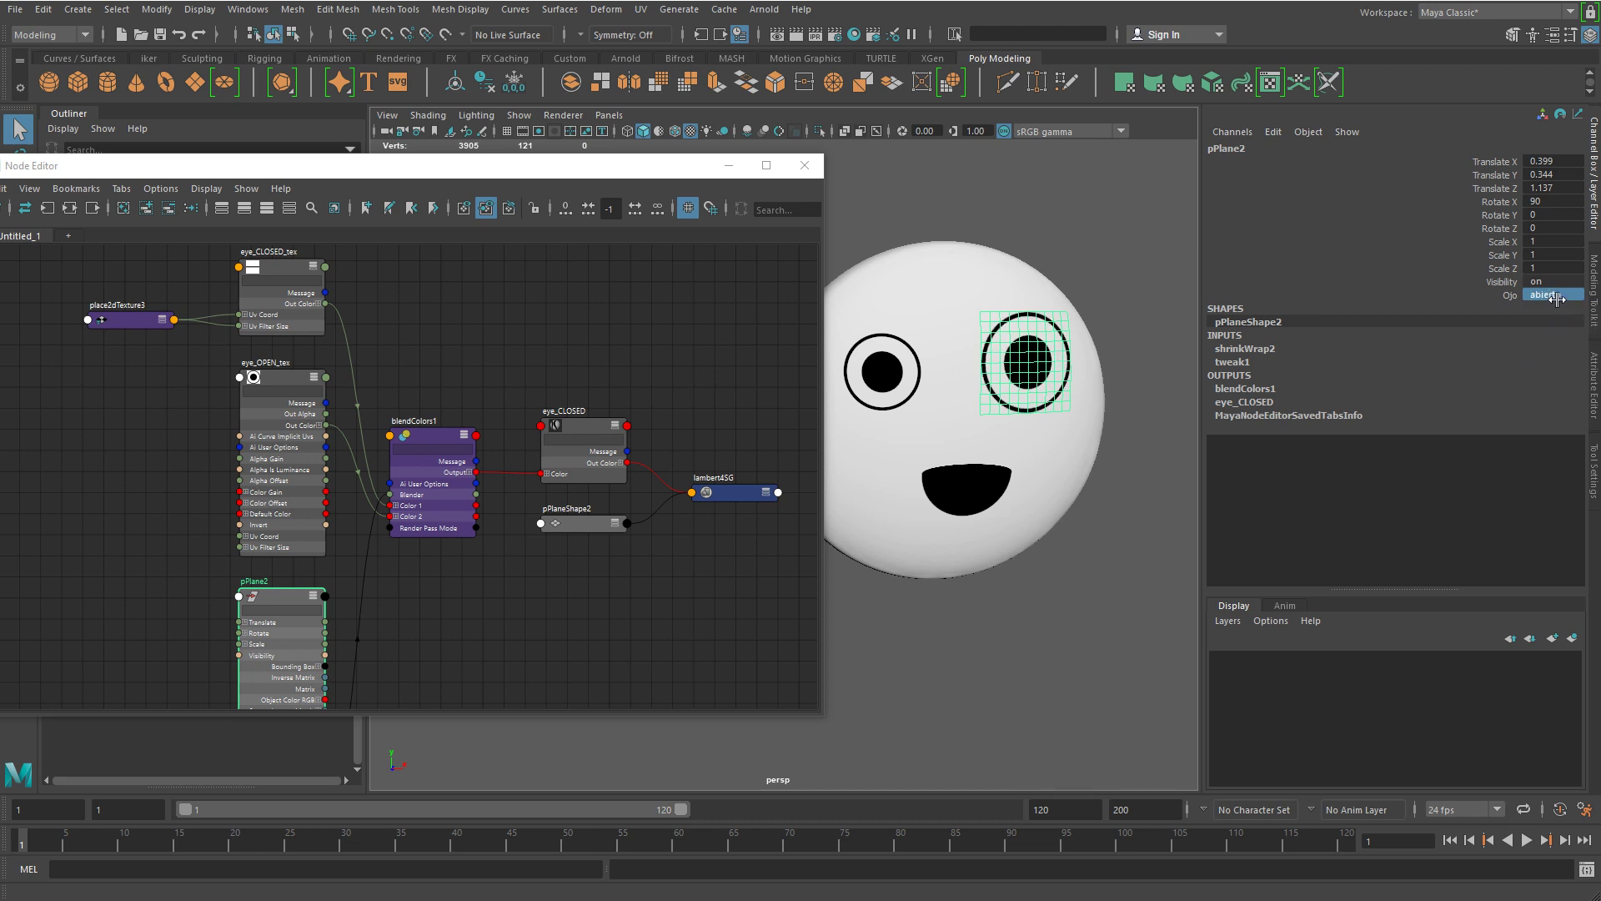
left_click(1556, 298)
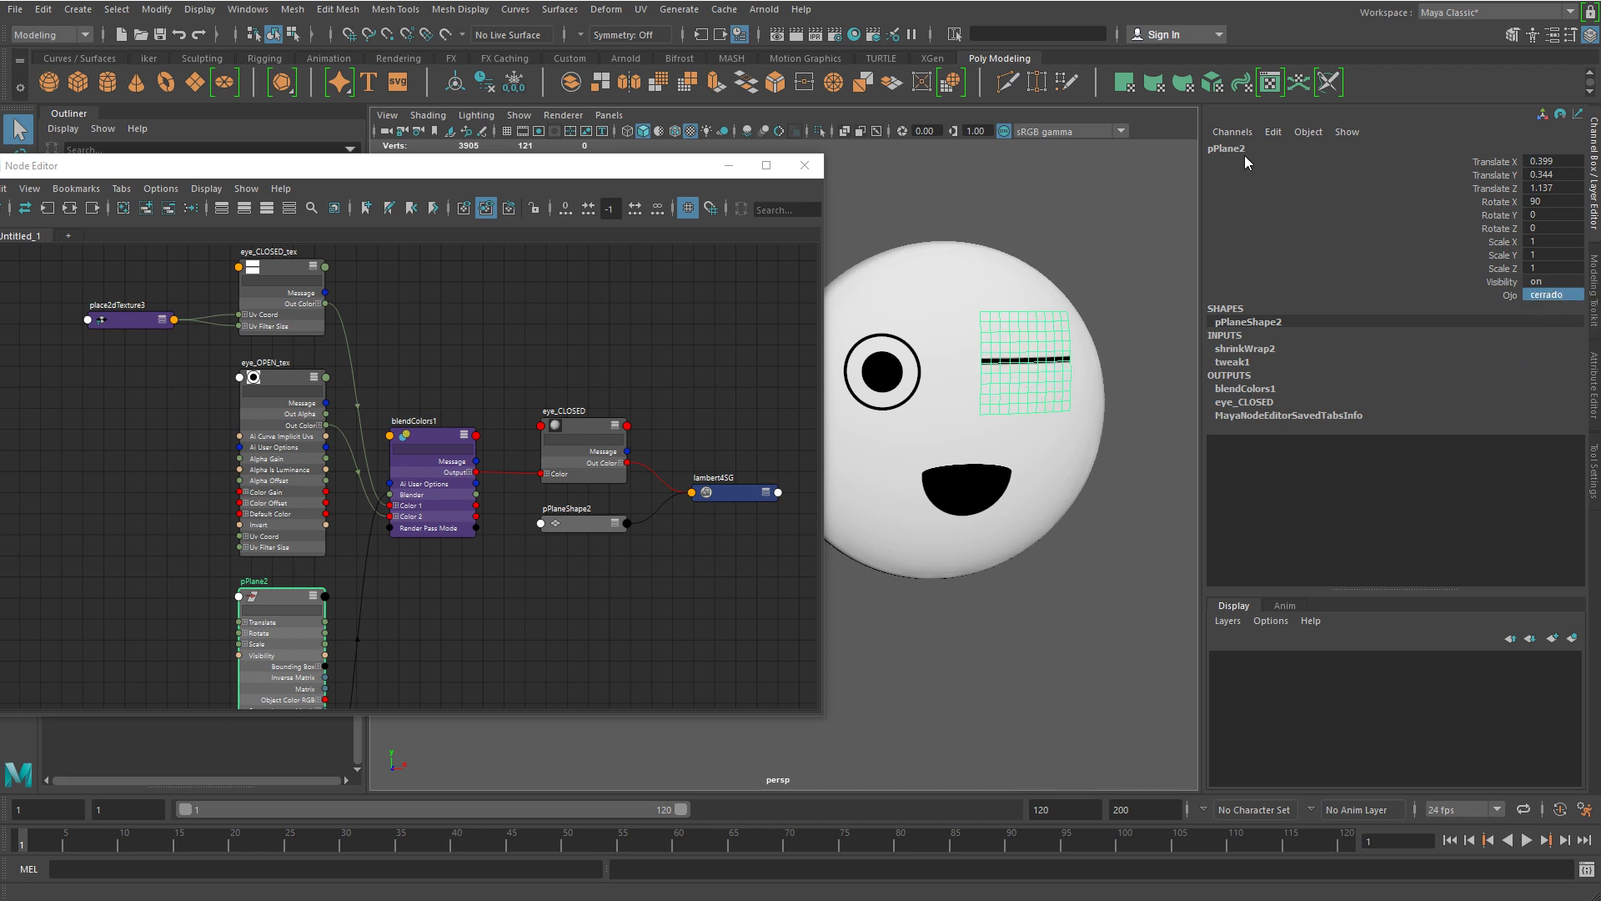
left_click(1273, 133)
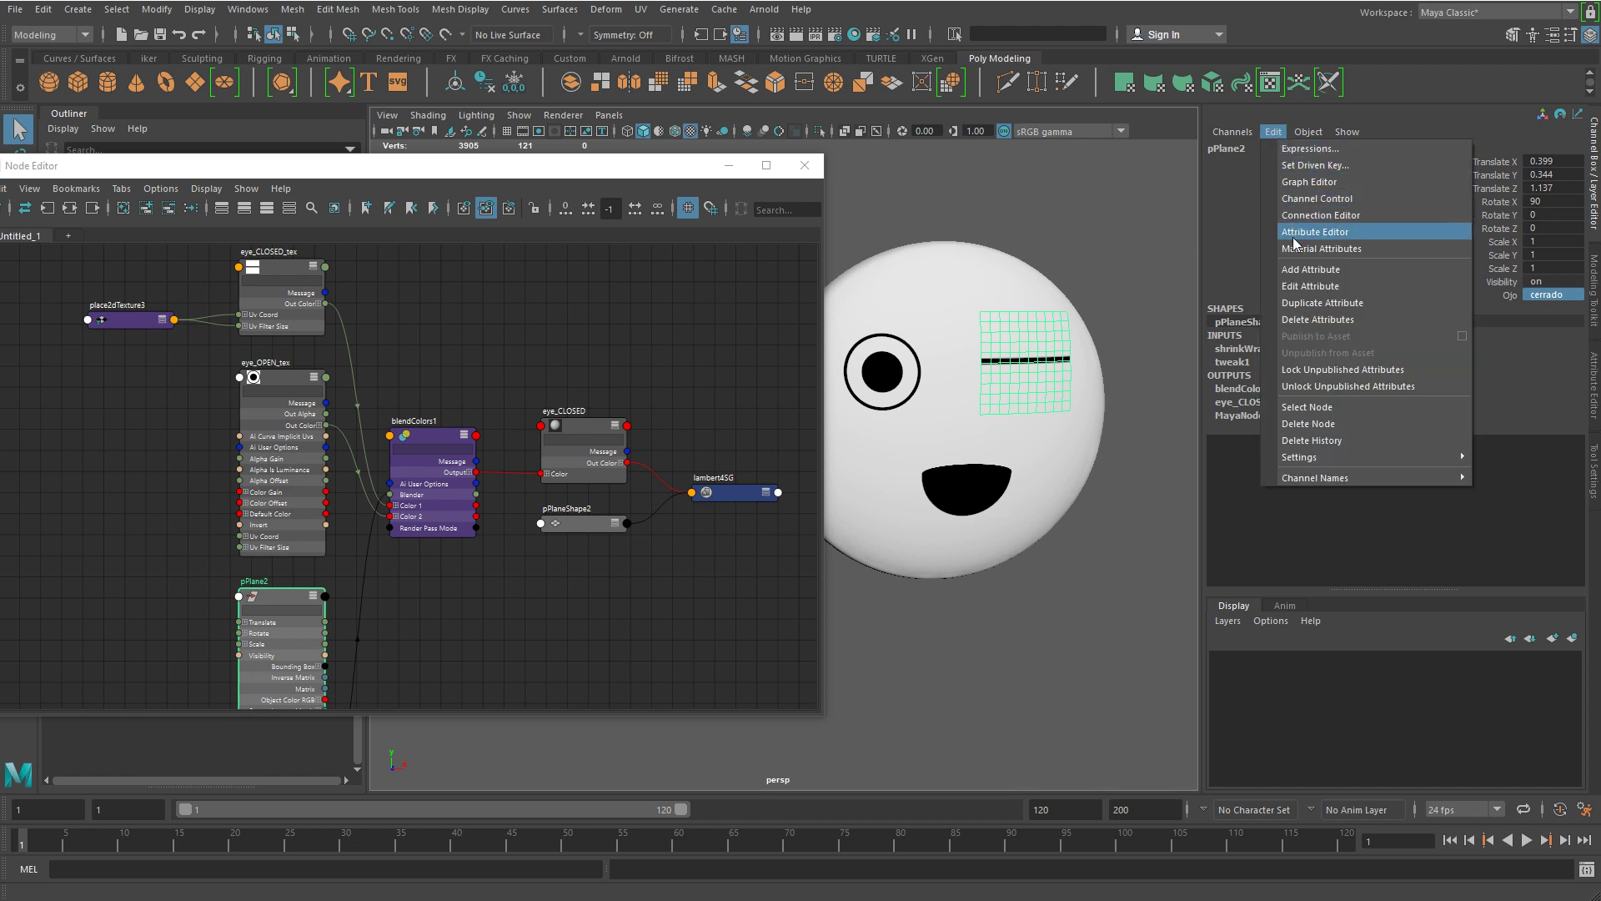
left_click(1293, 271)
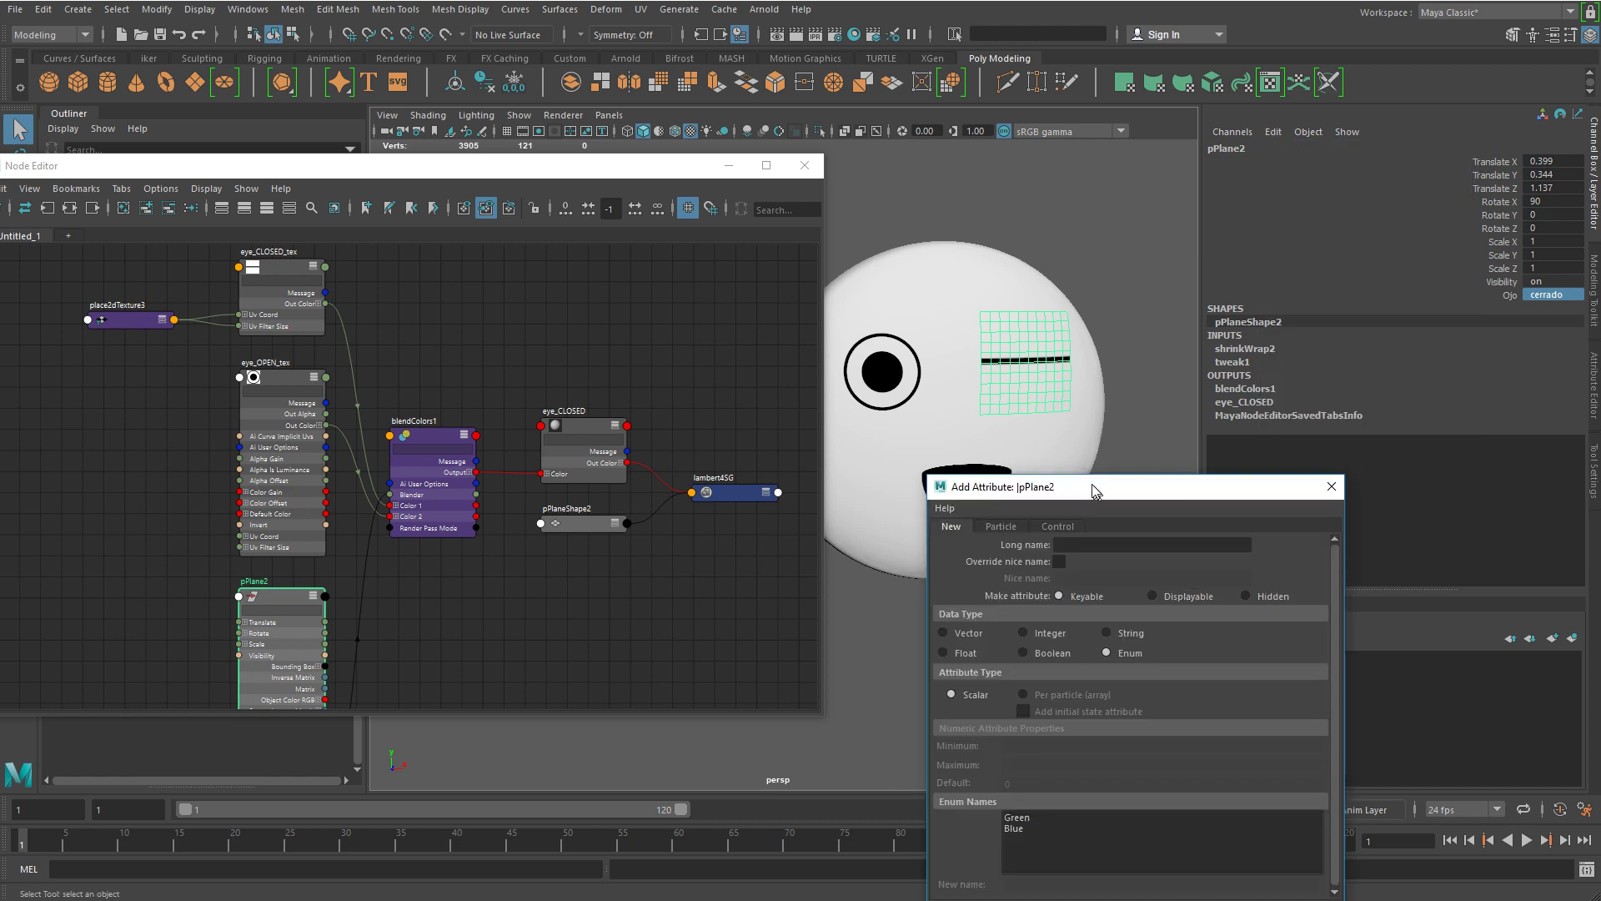
left_click(819, 353)
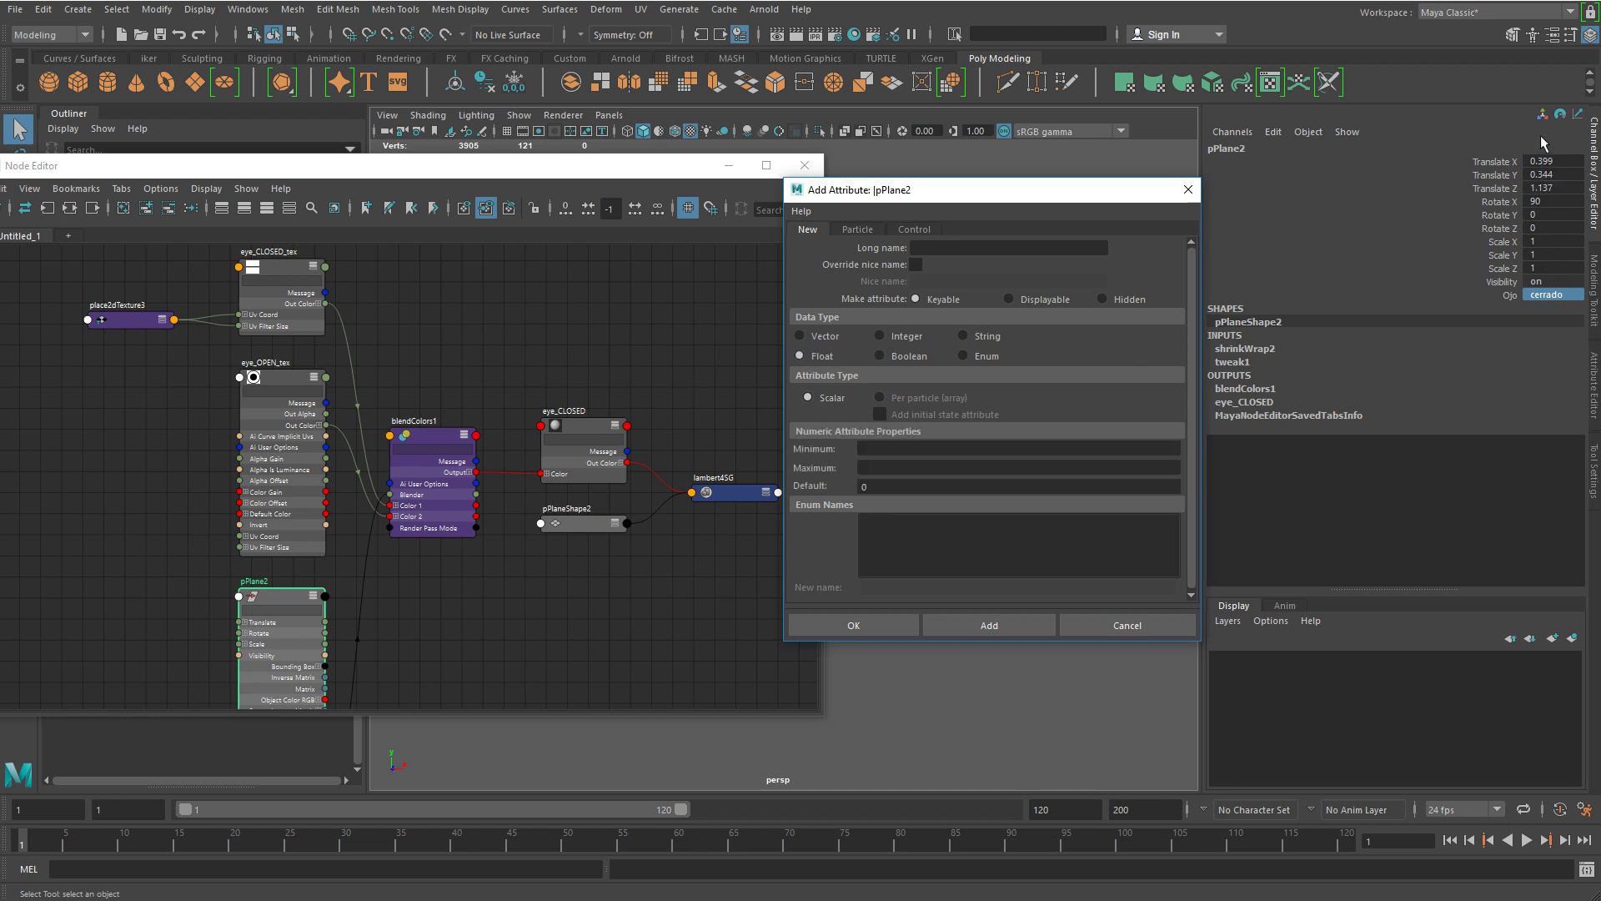
left_click(964, 357)
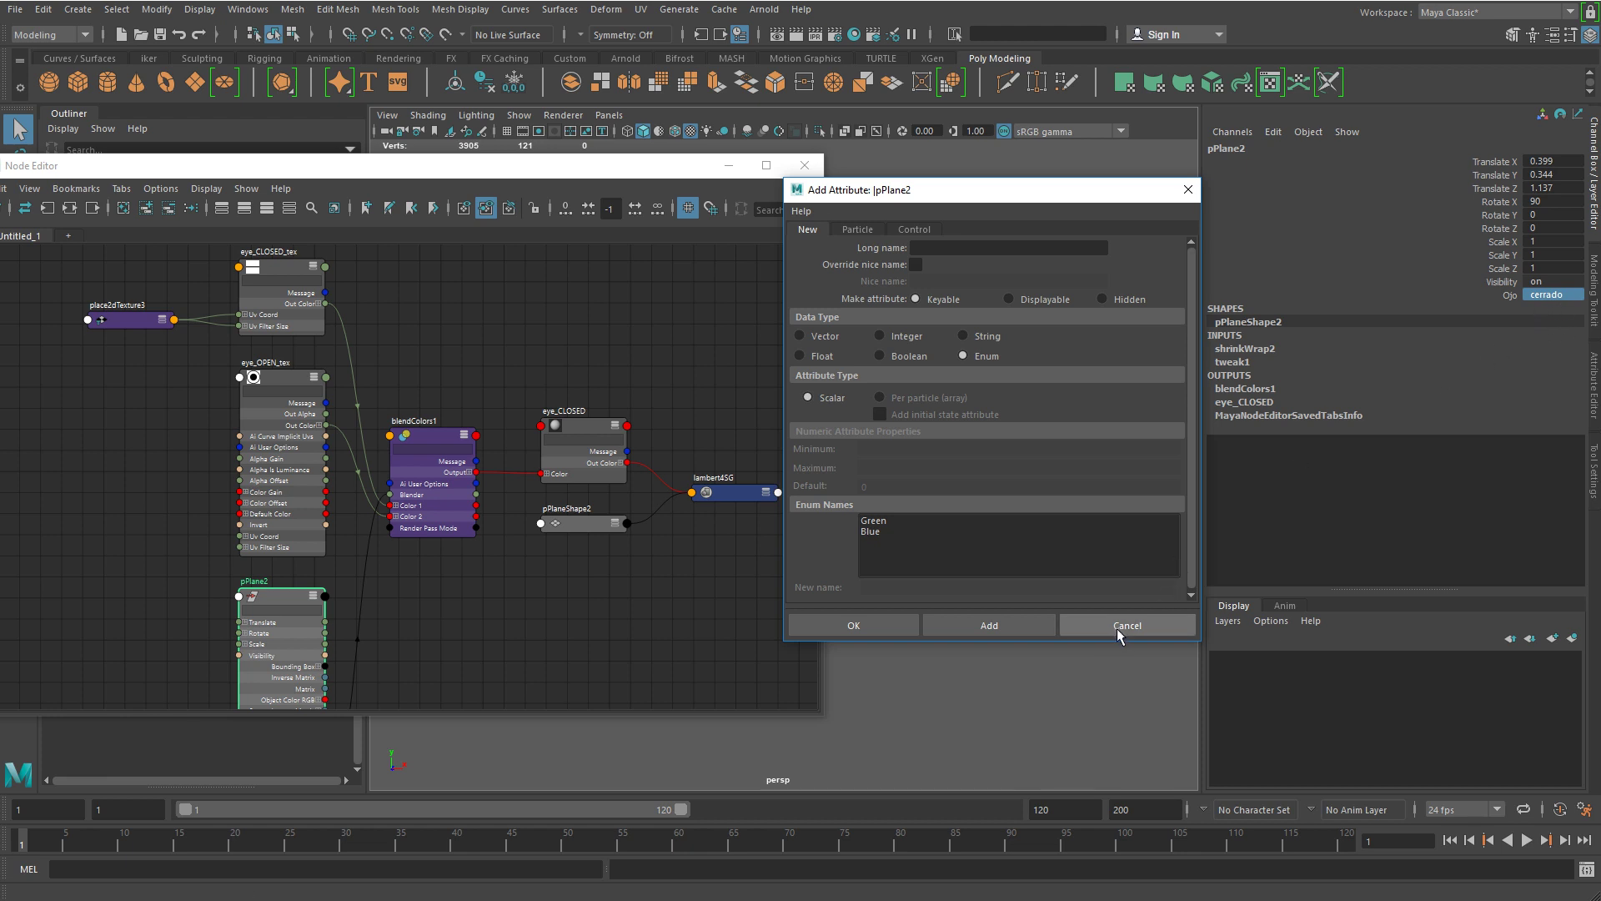
left_click(1120, 628)
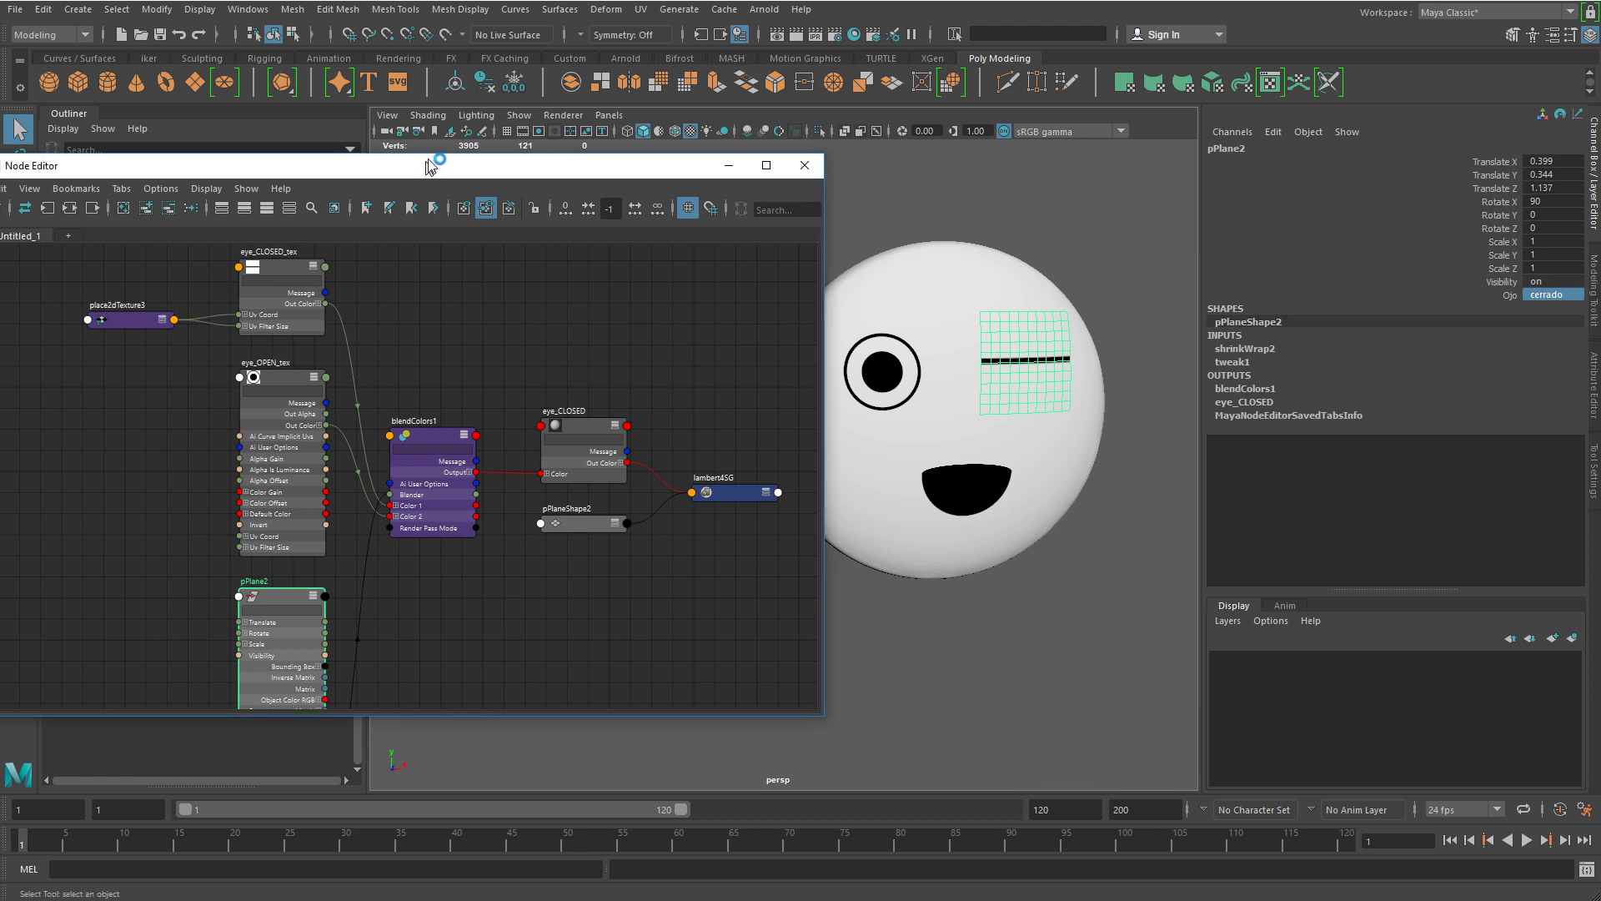
Move the Node Editor top-left, make it taller and tidy the blendColors1 node.
left_click_drag(432, 163, 445, 22)
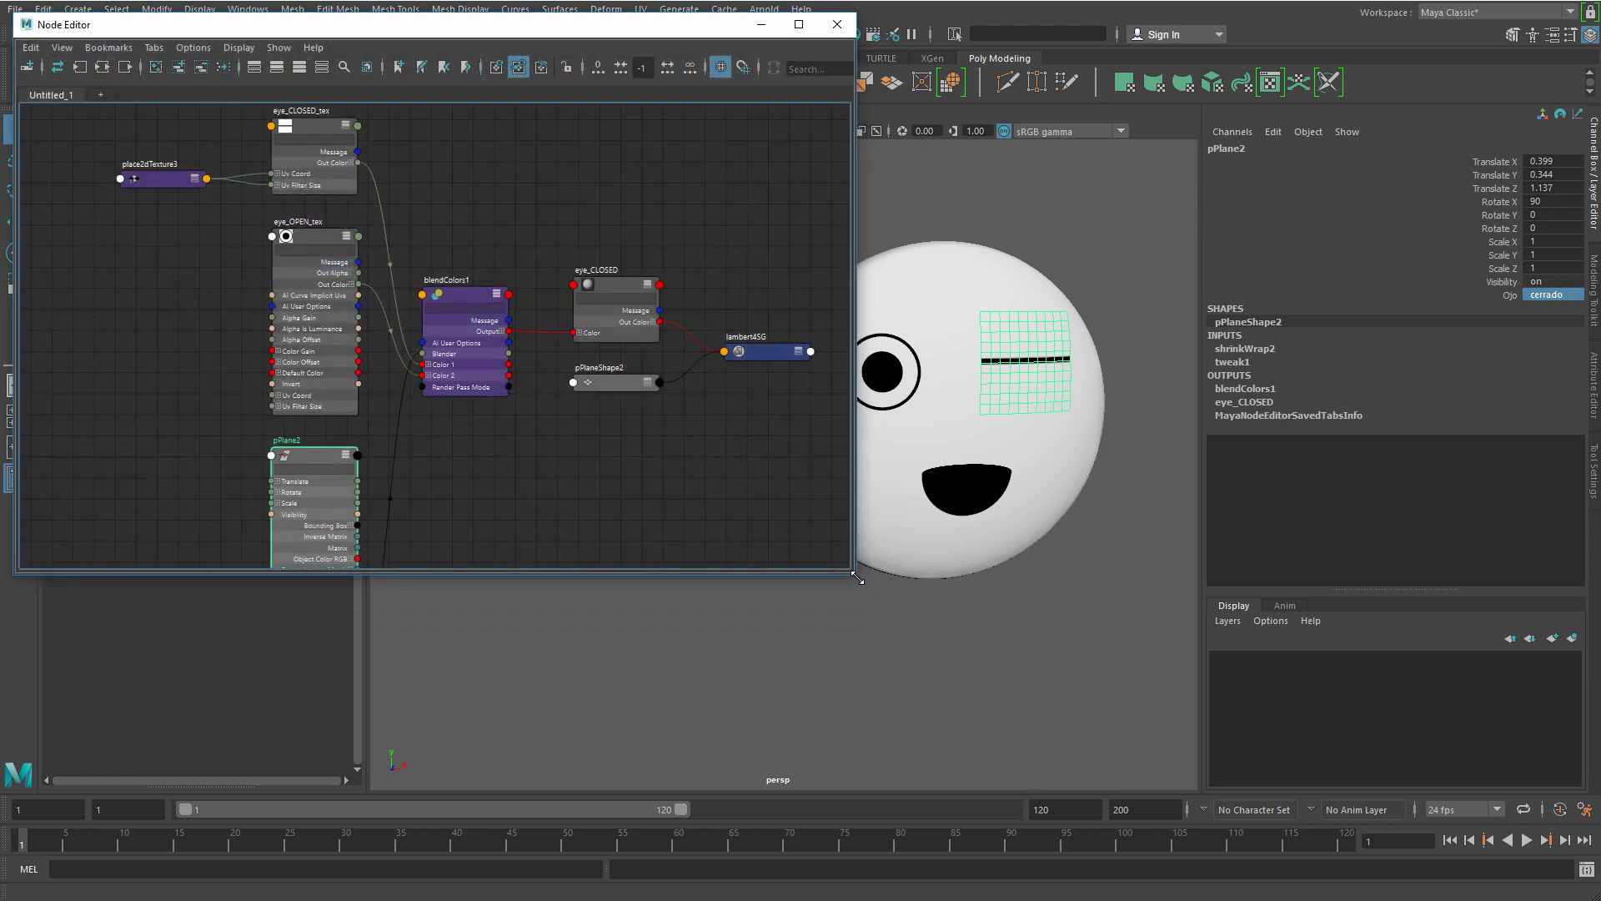
left_click_drag(856, 576, 832, 871)
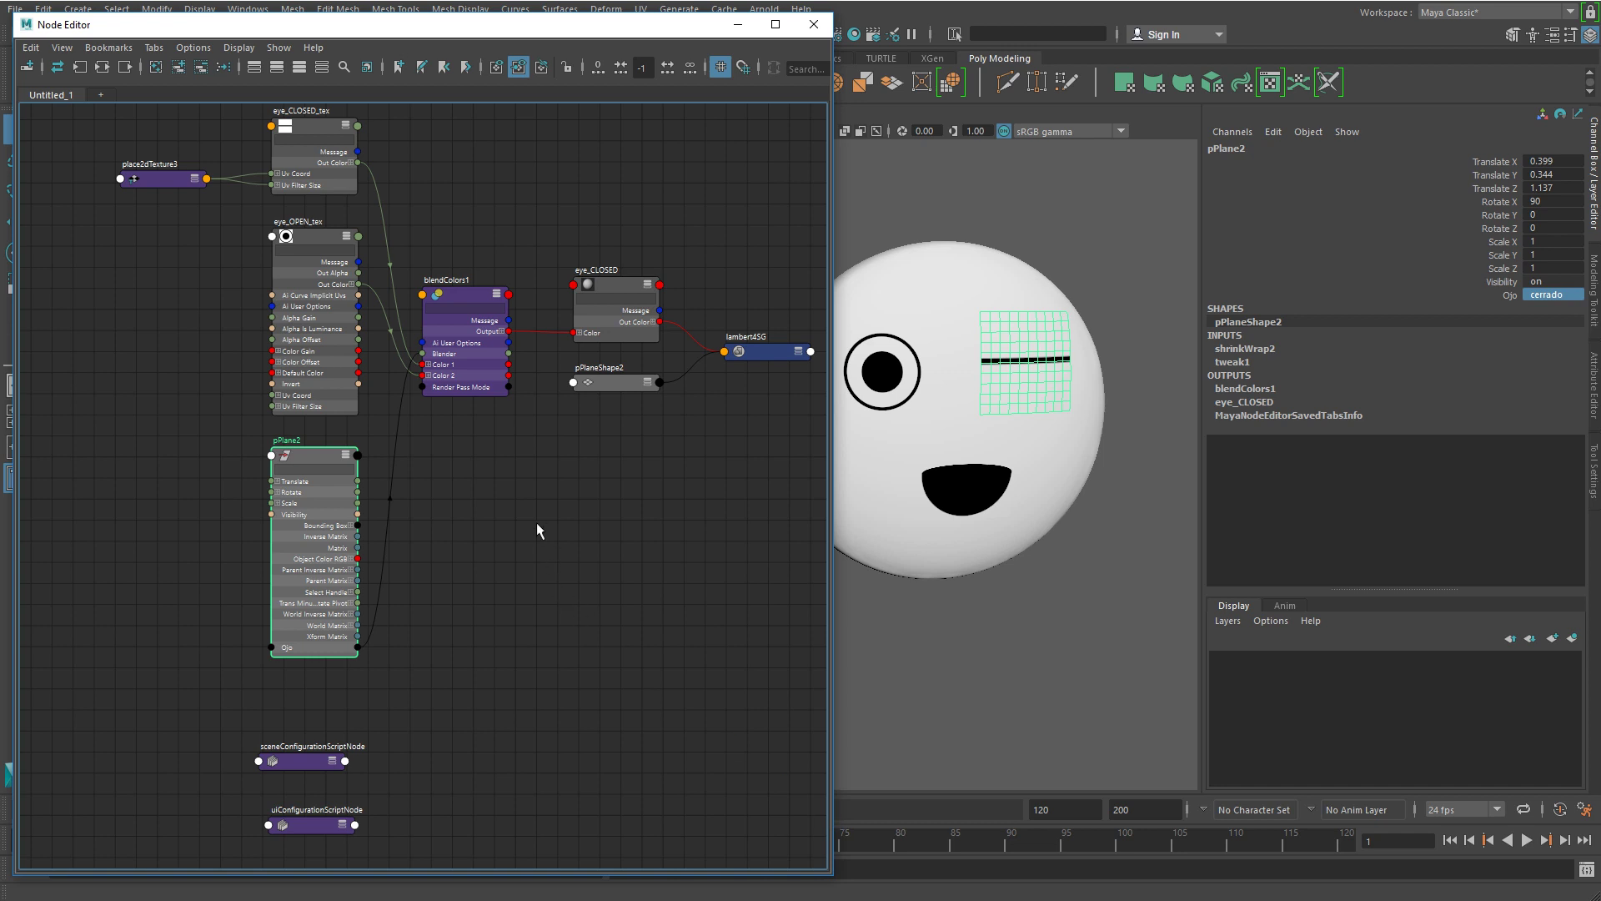
middle_click_drag(537, 530, 507, 562)
left_click(417, 706)
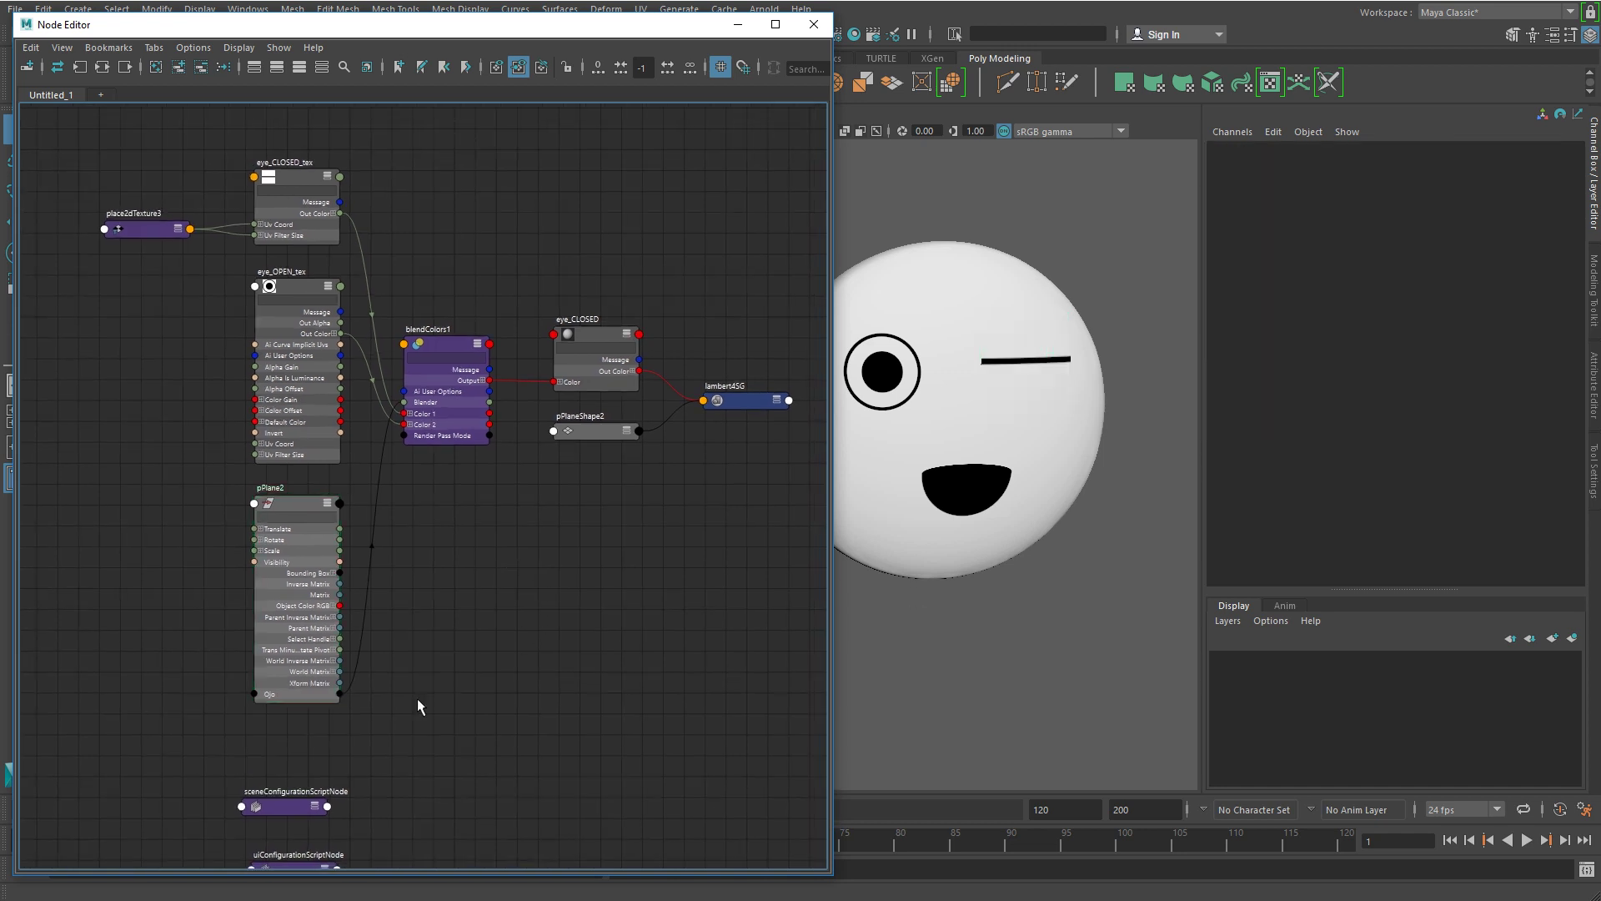
left_click_drag(457, 349, 462, 344)
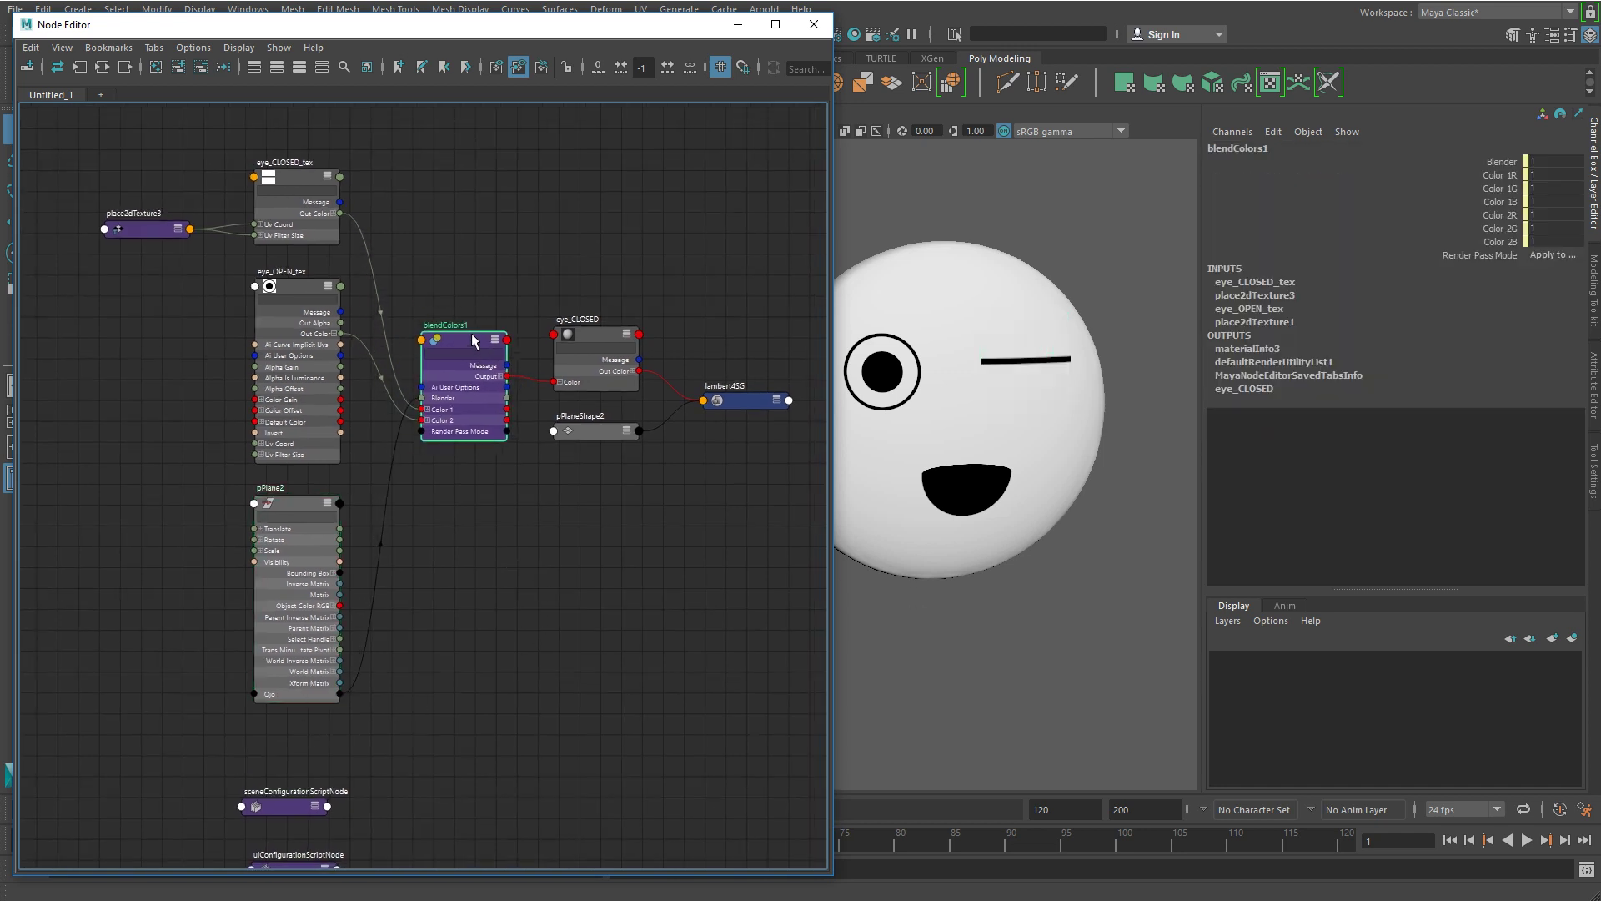
left_click(612, 573)
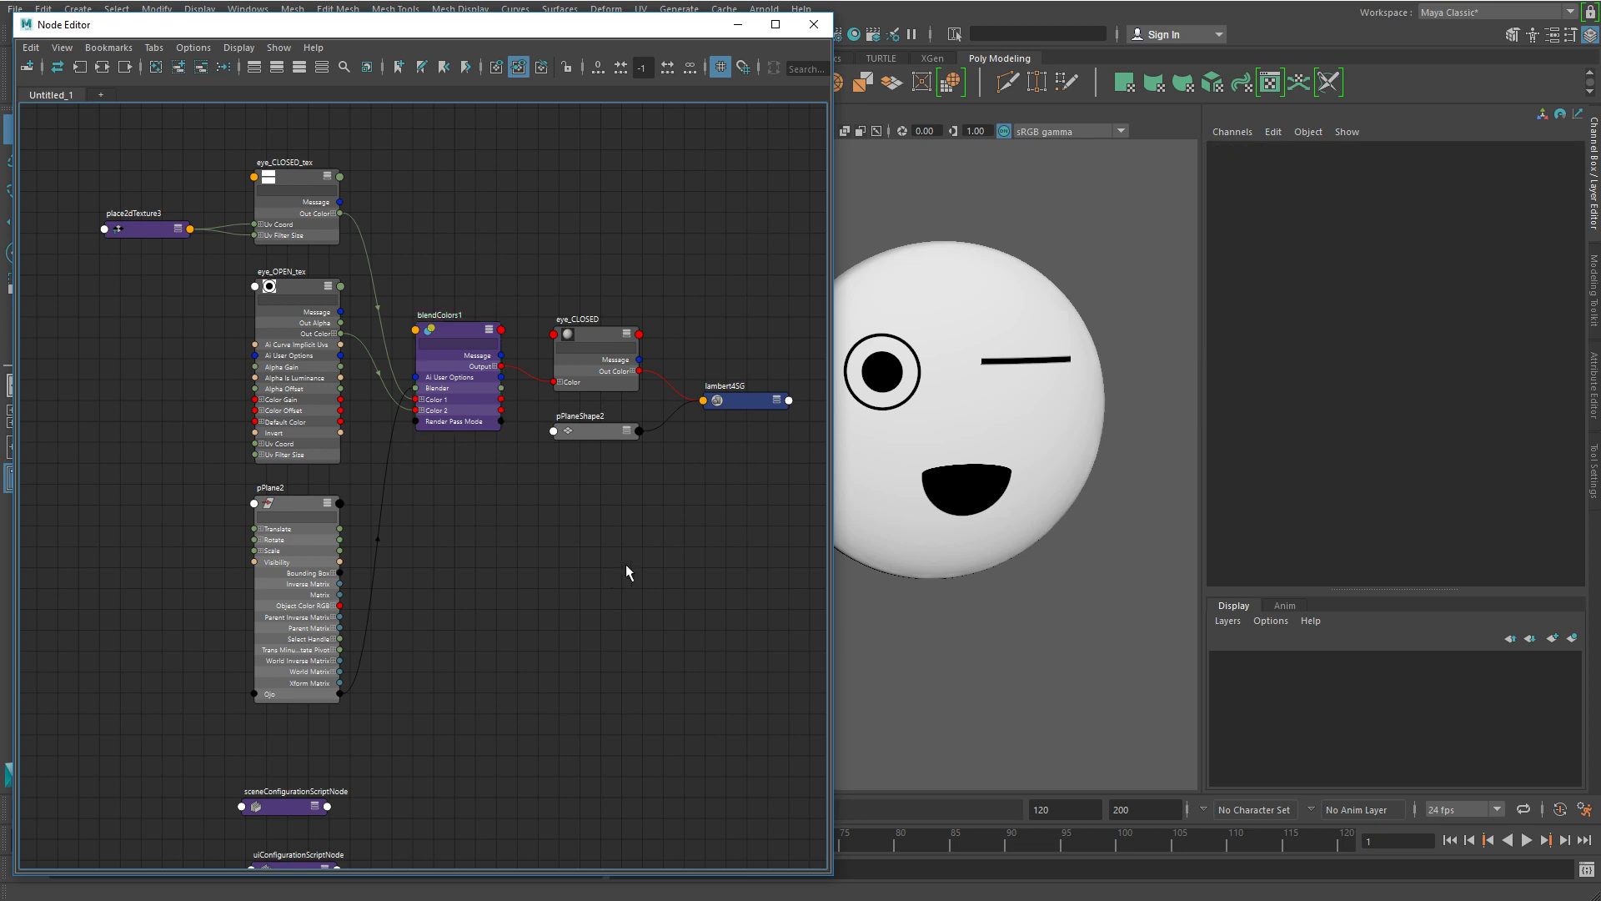
Create a blendColors2 node, expand it fully and open its Color 1 and Color 2 channels.
key("Tab")
type("blend")
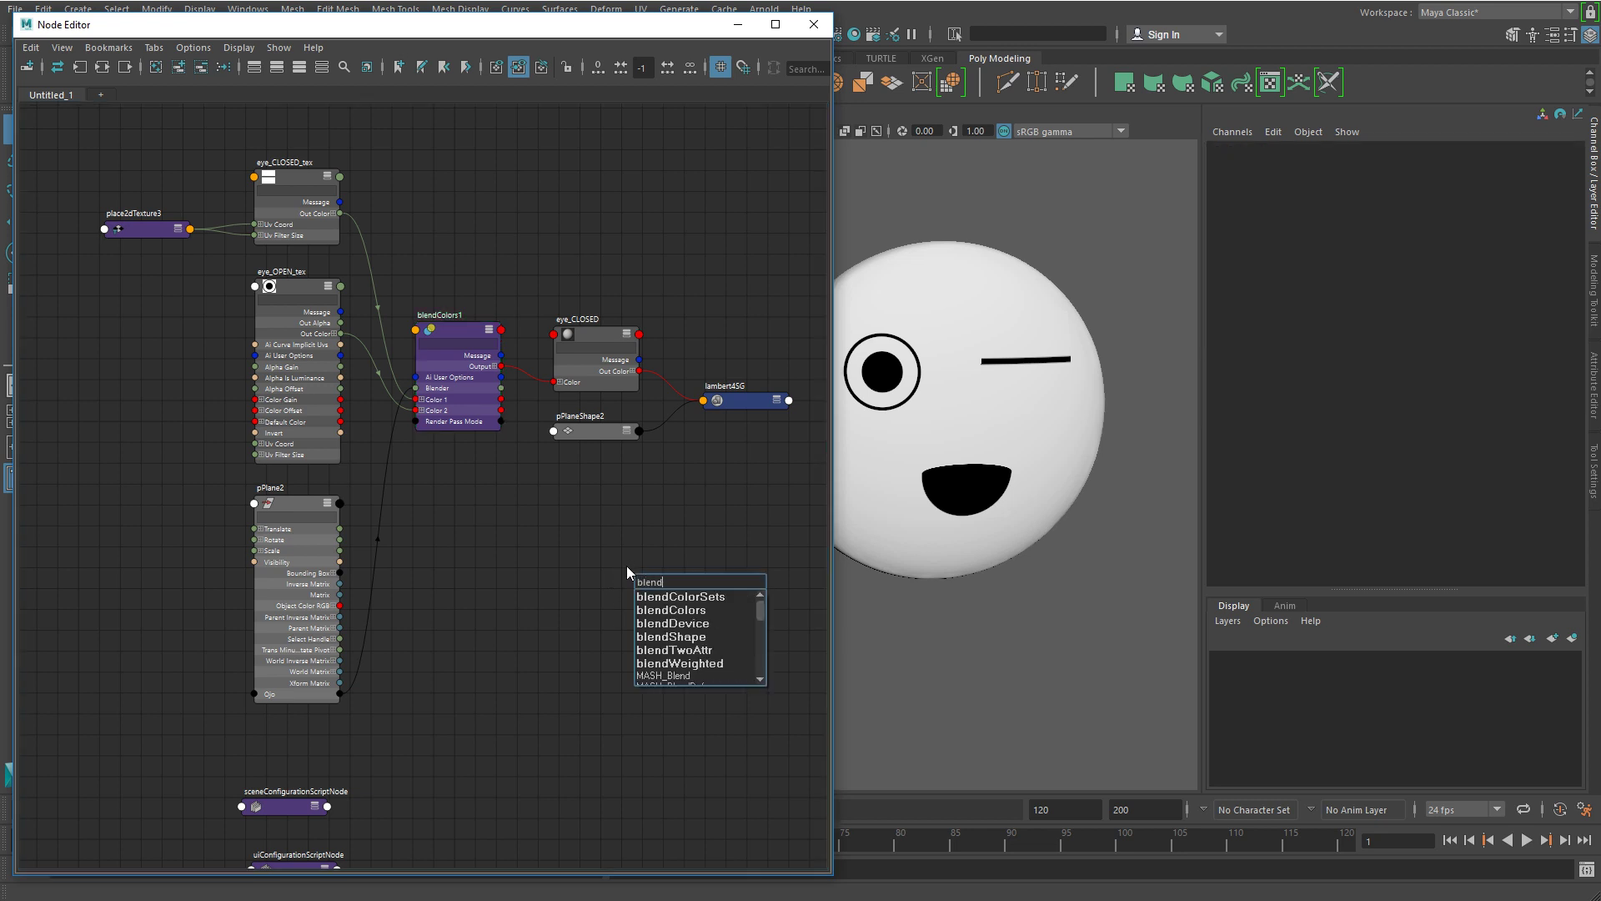
left_click(694, 612)
left_click_drag(687, 583, 674, 580)
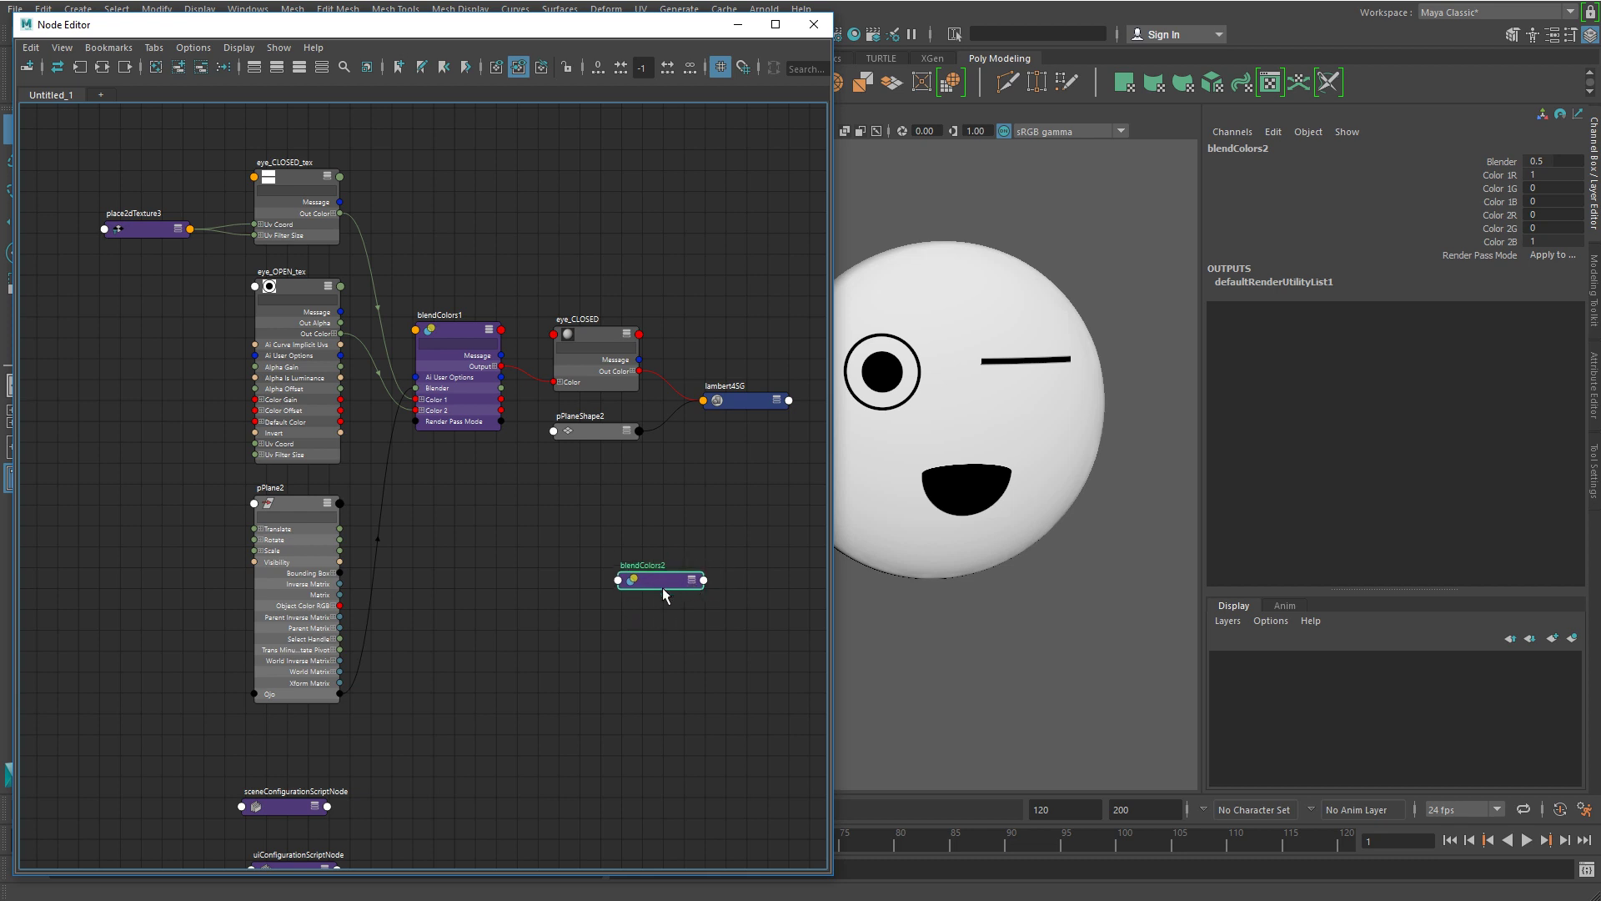
double_click(694, 583)
left_click(693, 578)
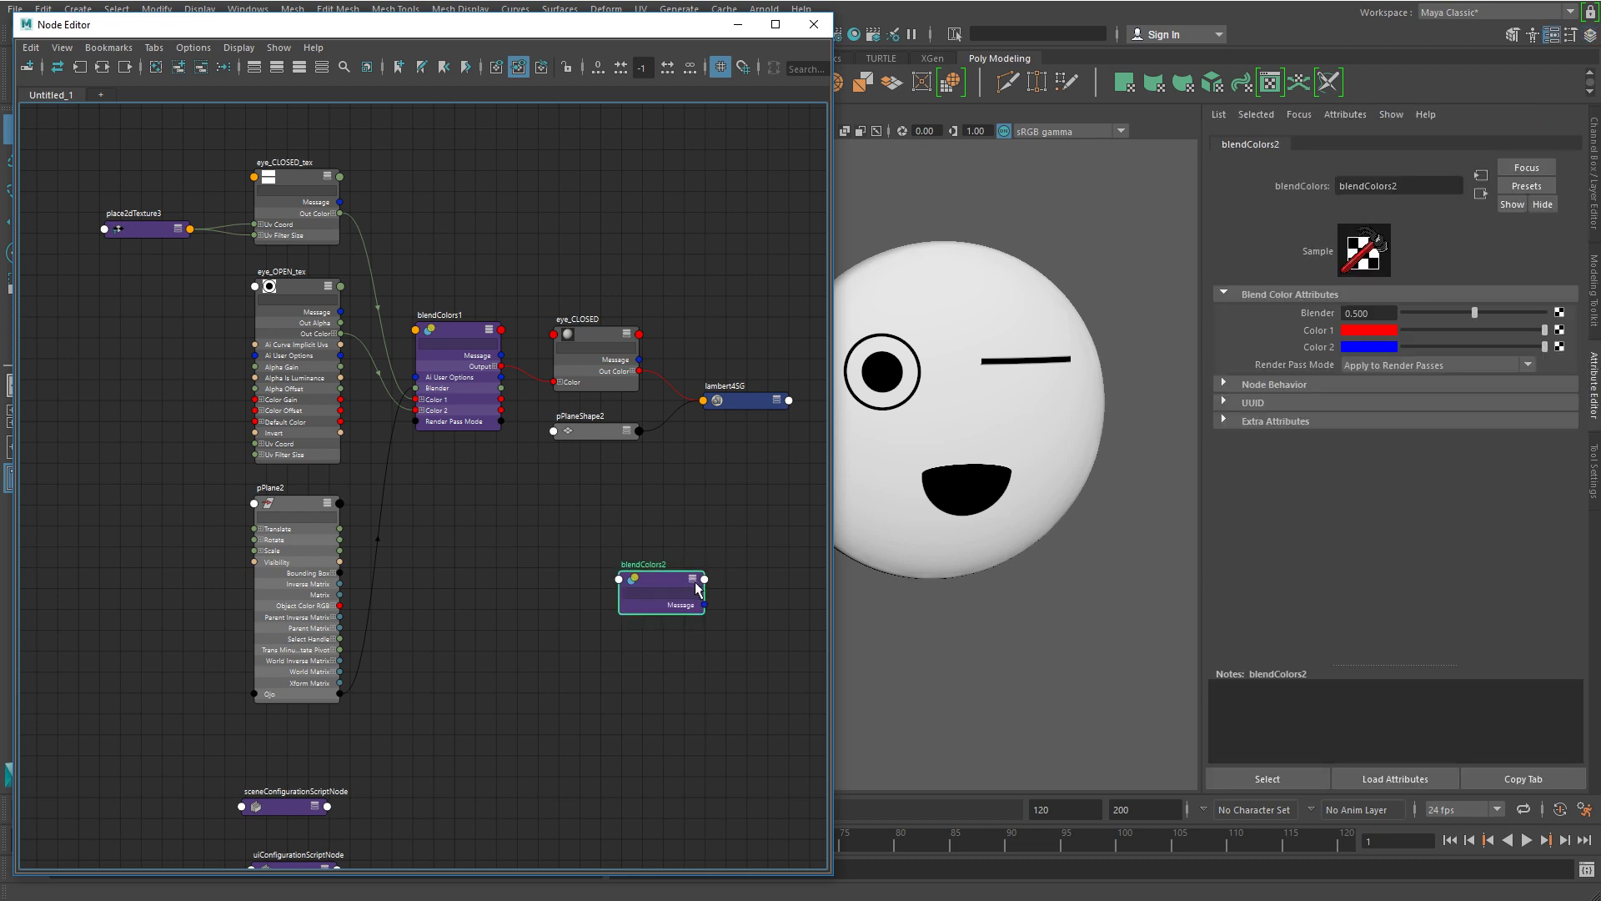
left_click(694, 580)
left_click_drag(680, 614, 691, 553)
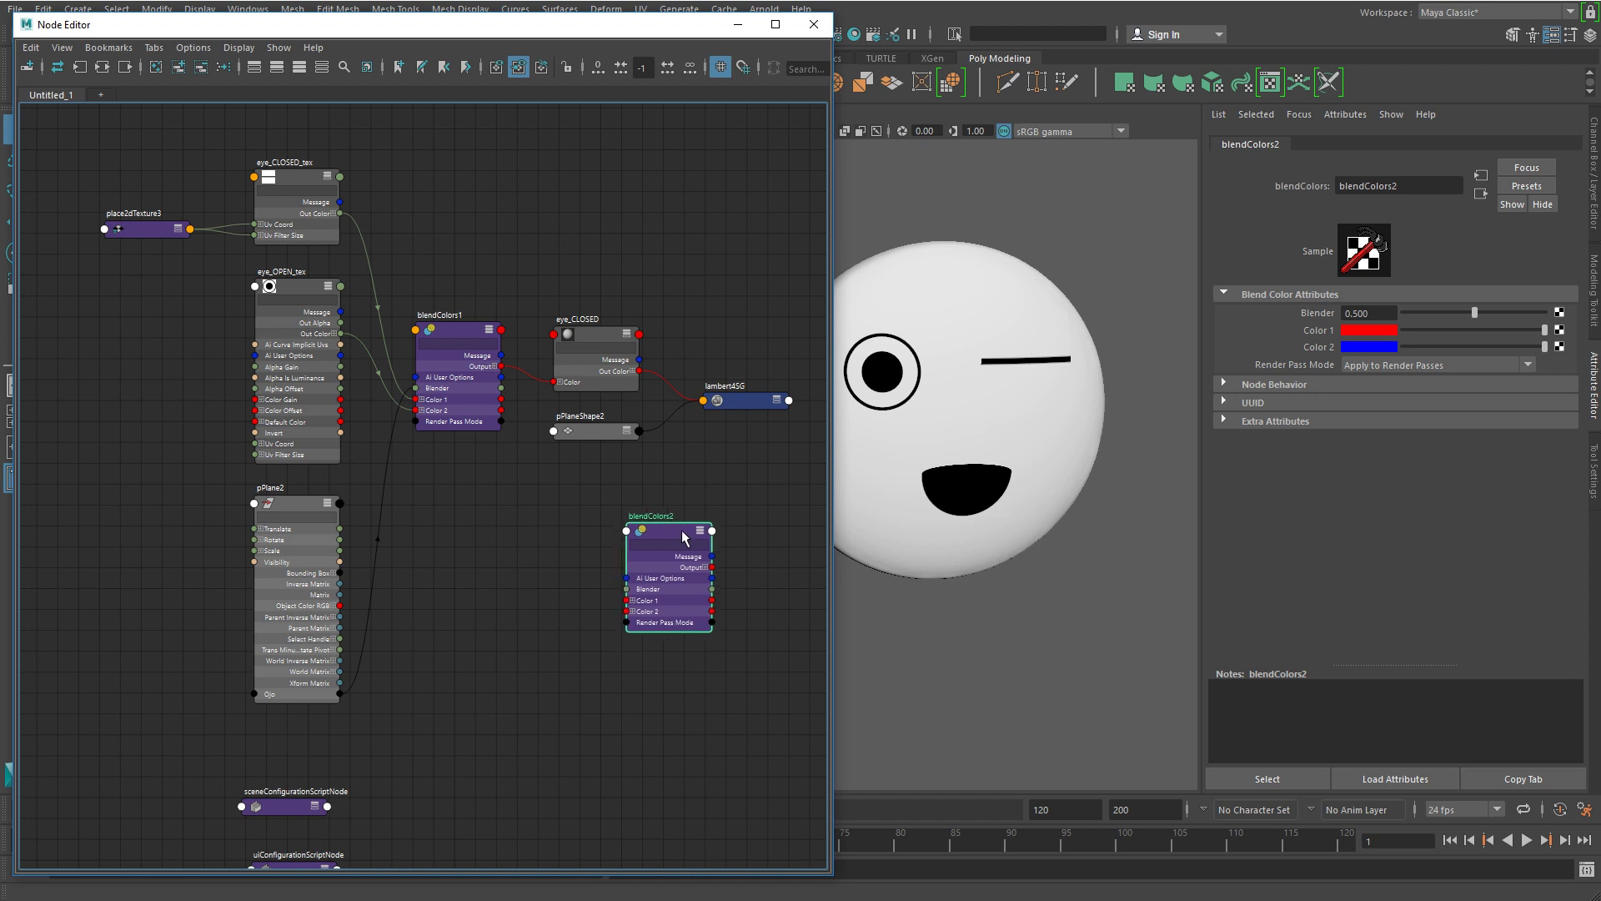
left_click(635, 589)
left_click(637, 632)
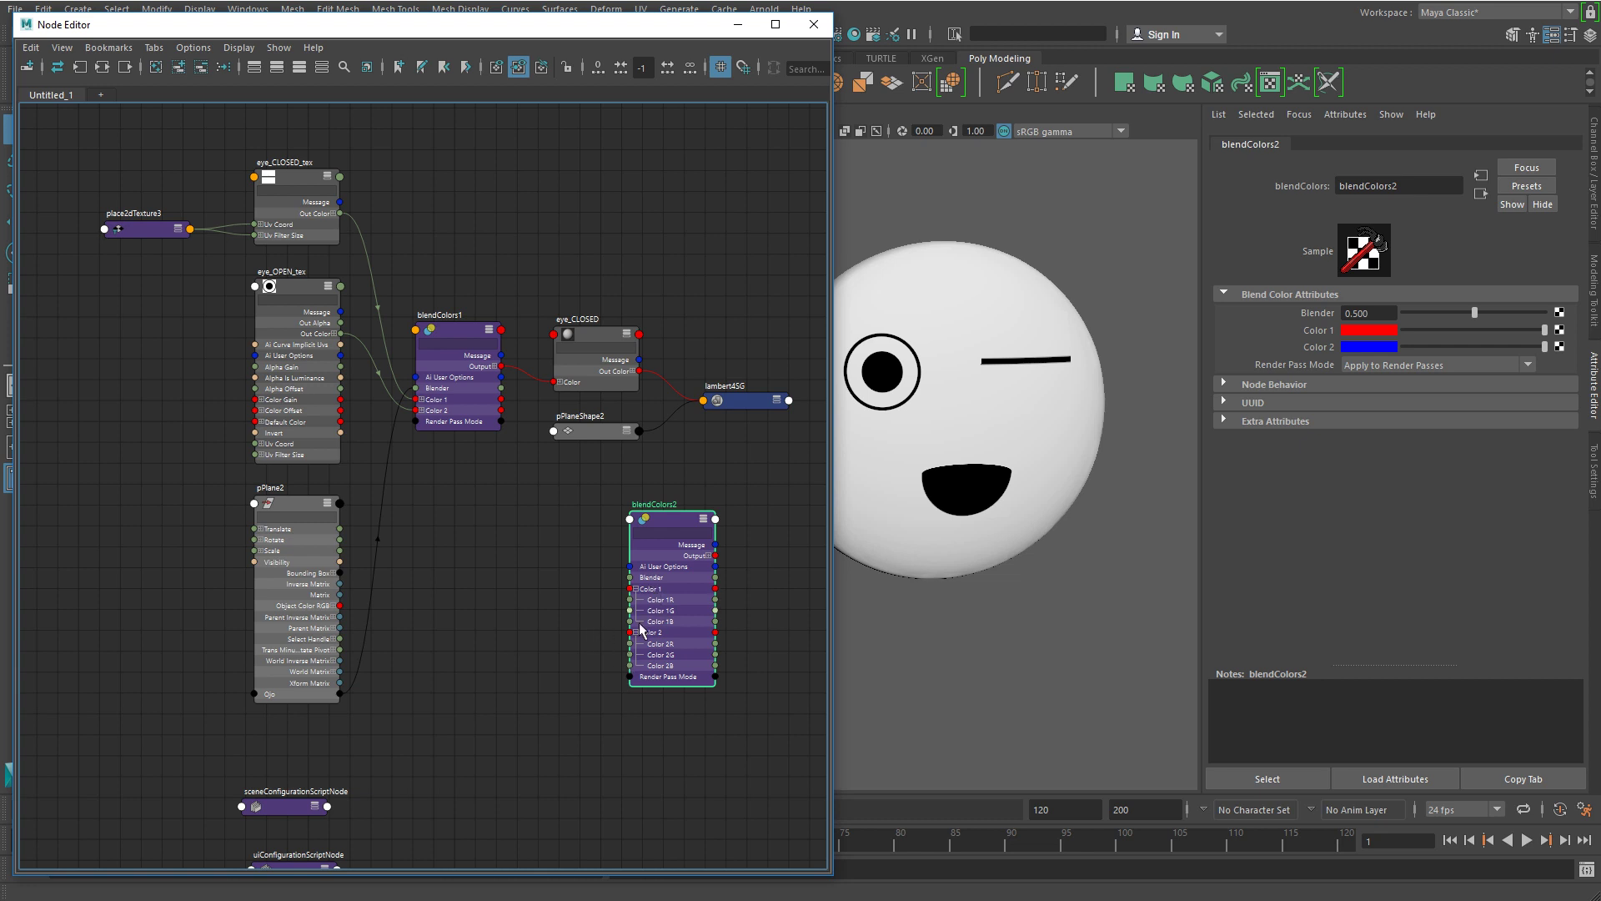
Scrub blendColors2's Blender value through 0.434 and 0.000, then nudge eye_OPEN_tex.
left_click_drag(1475, 313, 1470, 323)
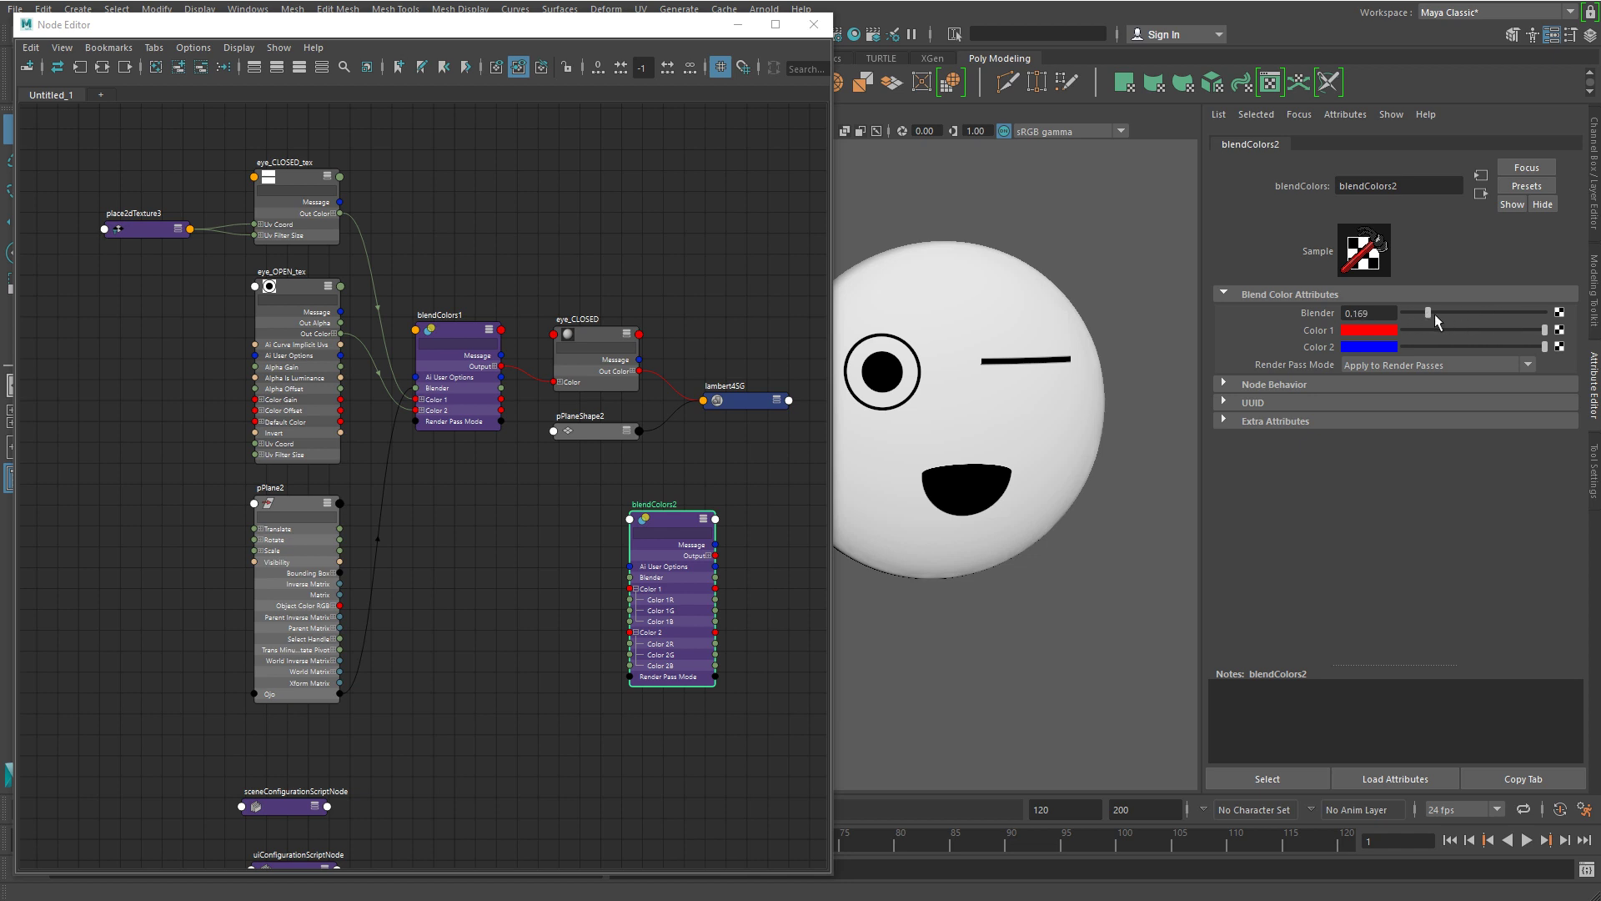
mouse_move(1469, 324)
left_mouse_down()
mouse_move(1411, 321)
mouse_move(1572, 331)
left_mouse_up()
mouse_move(1548, 320)
left_mouse_down()
mouse_move(1439, 322)
mouse_move(1545, 325)
left_mouse_up()
left_click_drag(291, 294, 285, 285)
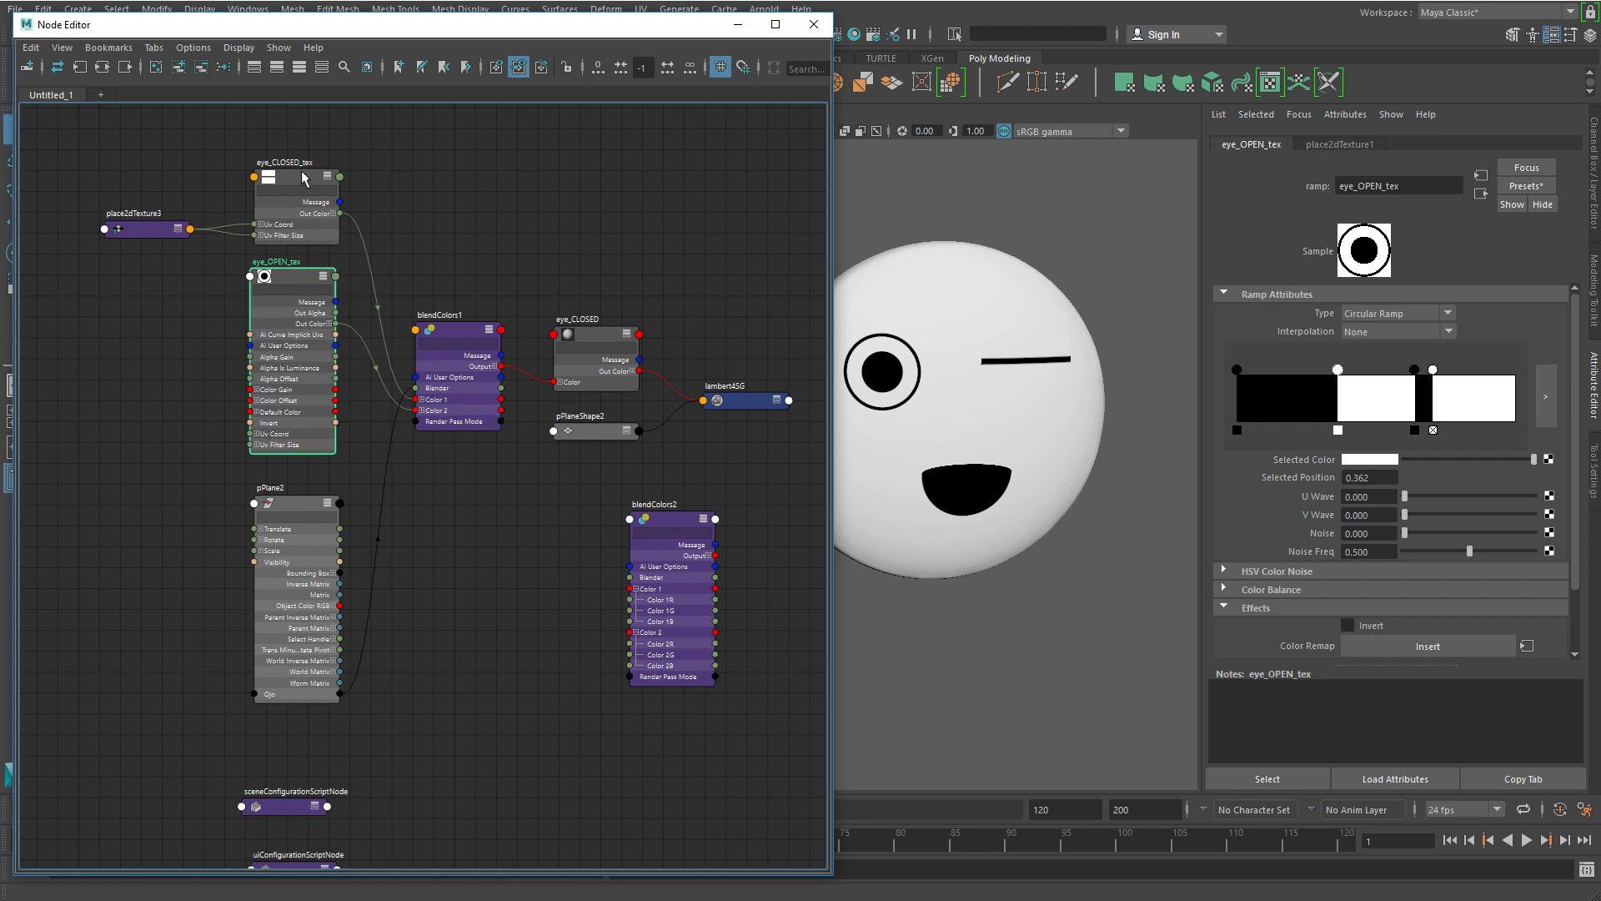
Select the eye_CLOSED_tex and pPlane2 nodes and show pPlane2's Ojo channel.
left_click_drag(304, 180, 297, 175)
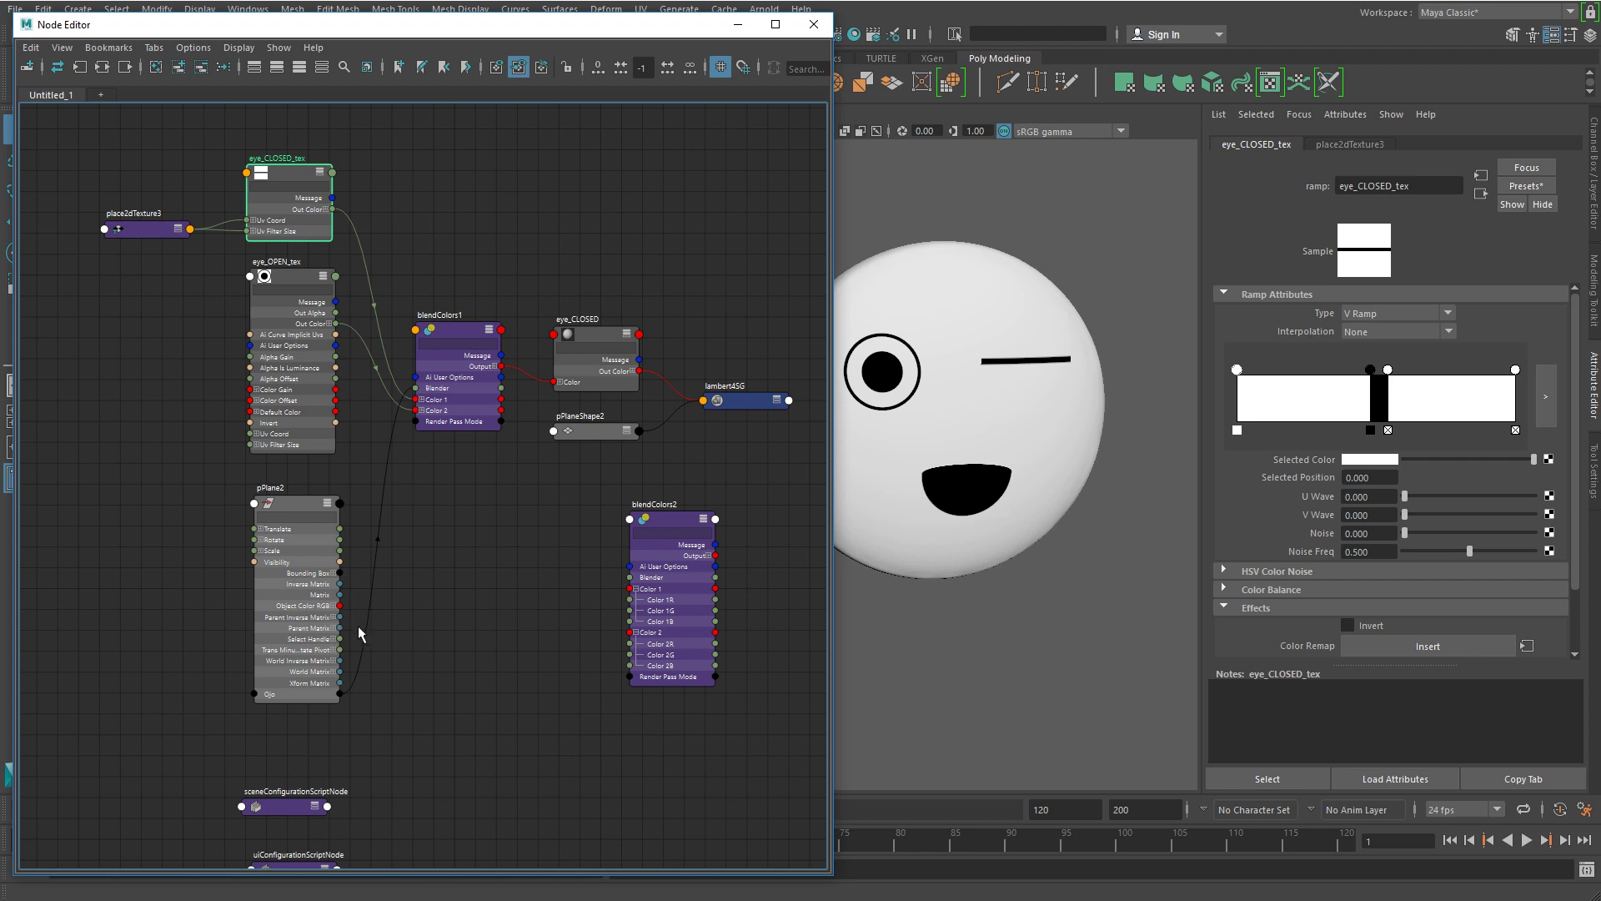
left_click_drag(292, 502, 287, 494)
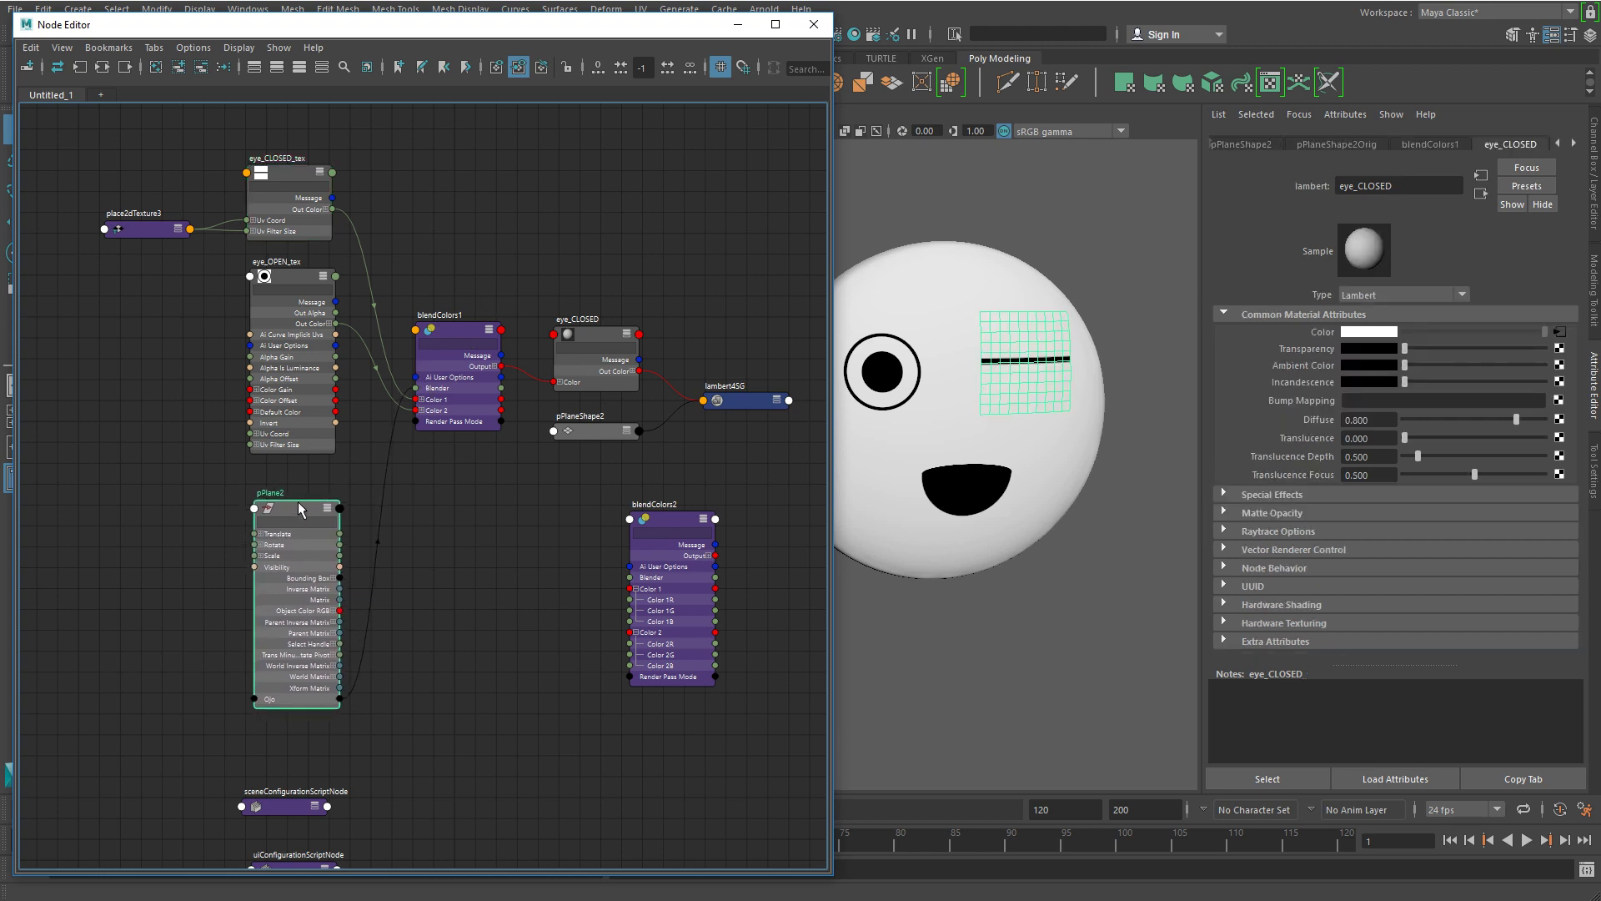
left_click(1593, 177)
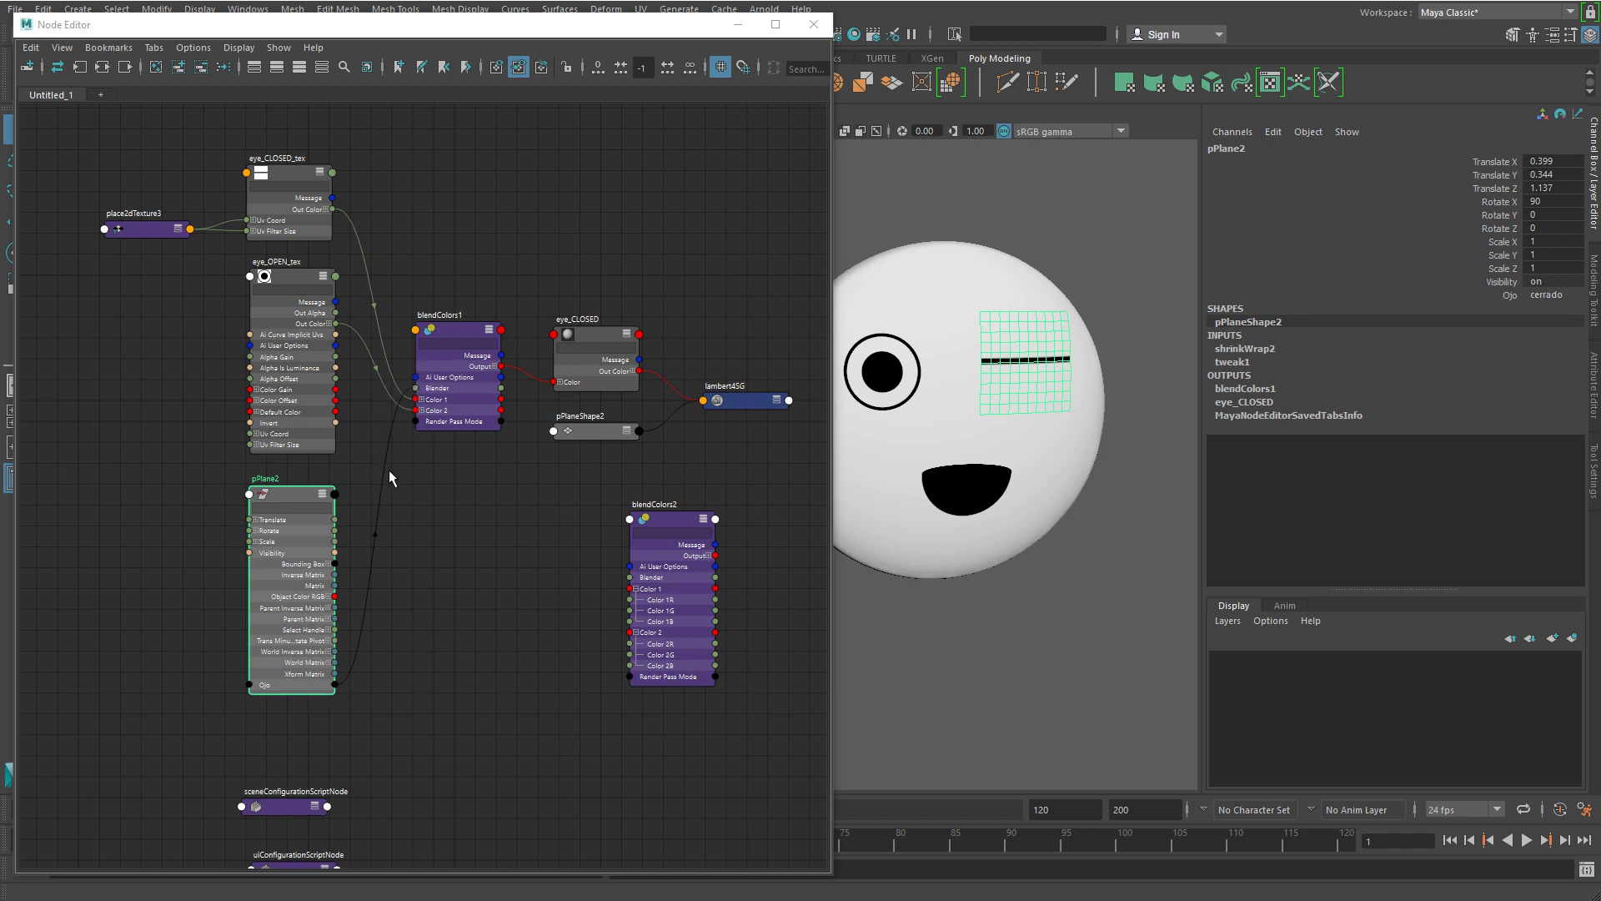
Nudge the pPlane2 node and inspect blendColors1 and pPlane2 in the Node Editor.
left_click_drag(287, 494, 288, 488)
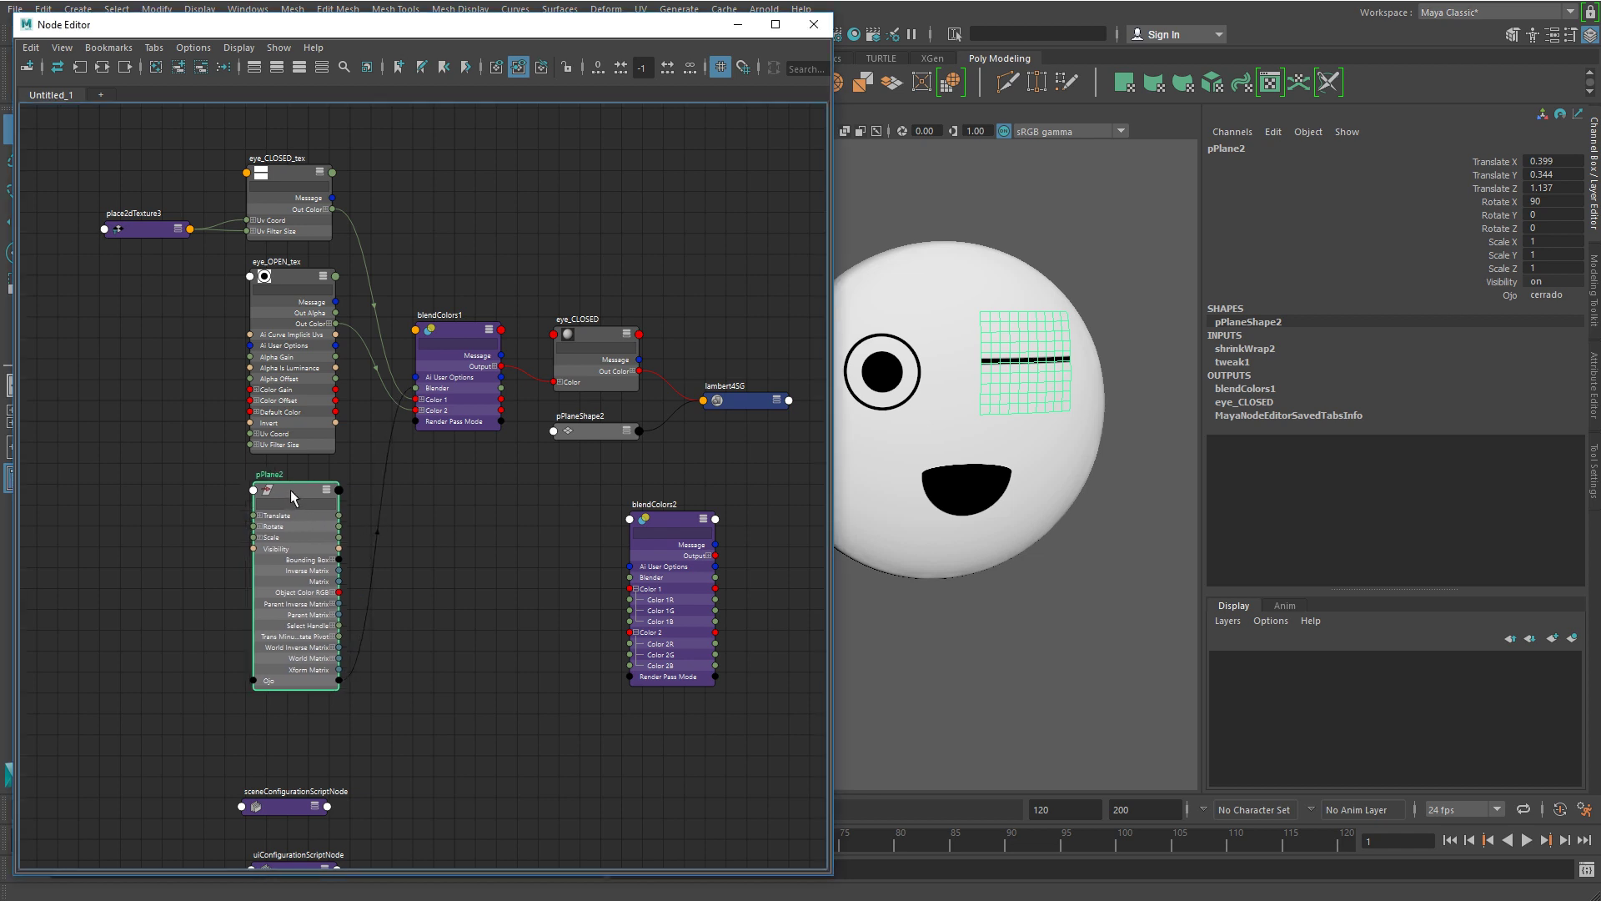
left_click(1568, 296)
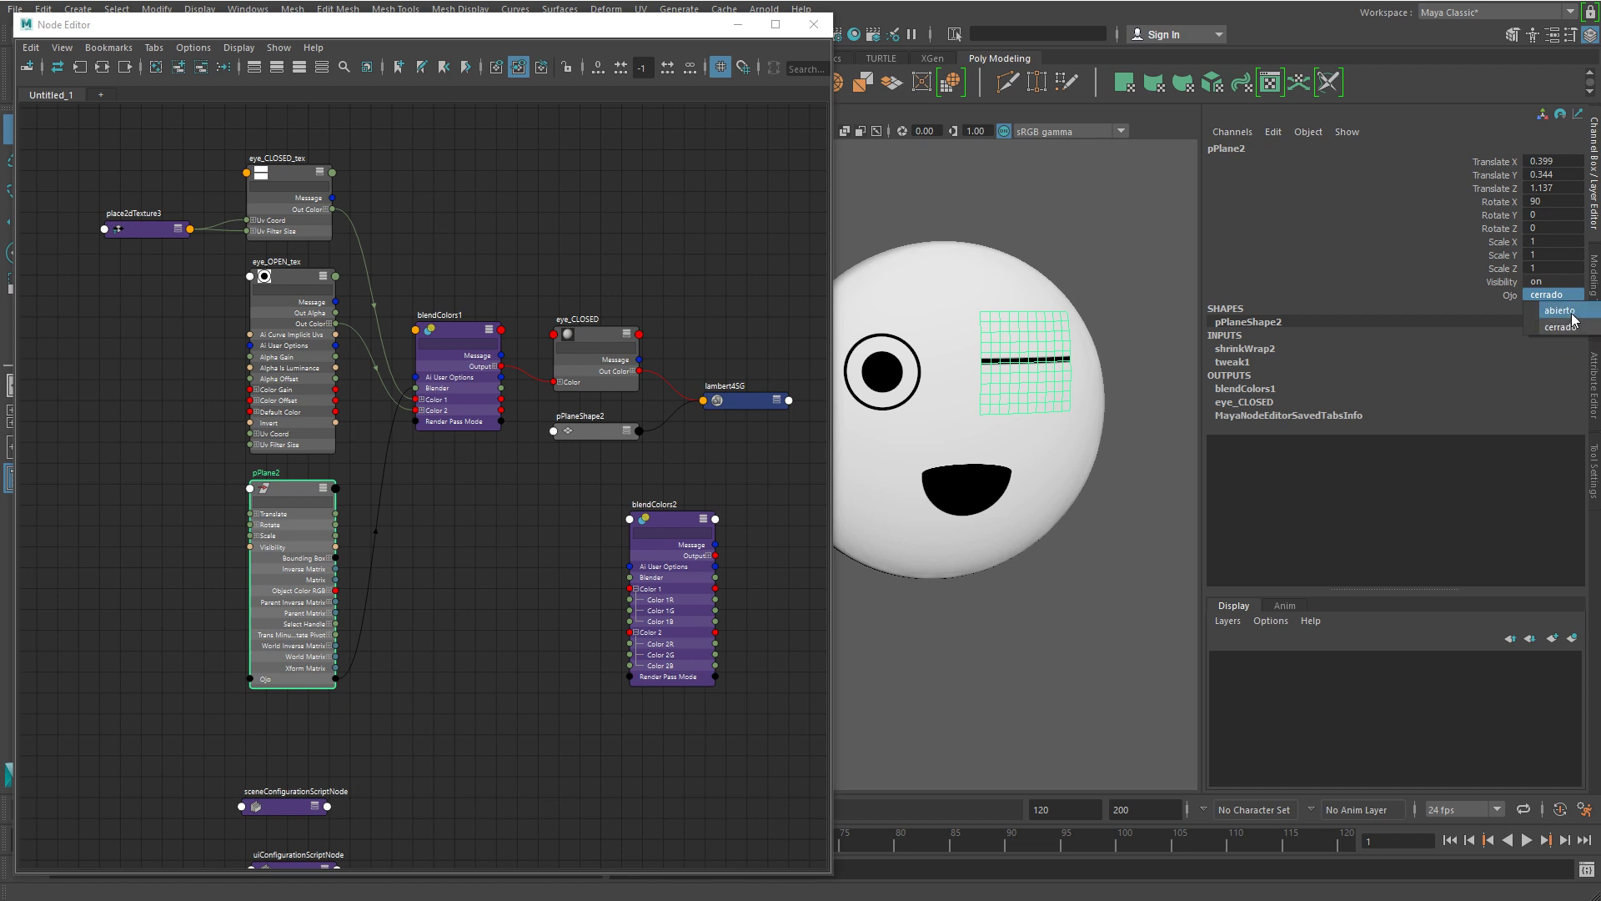
left_click_drag(299, 498, 294, 483)
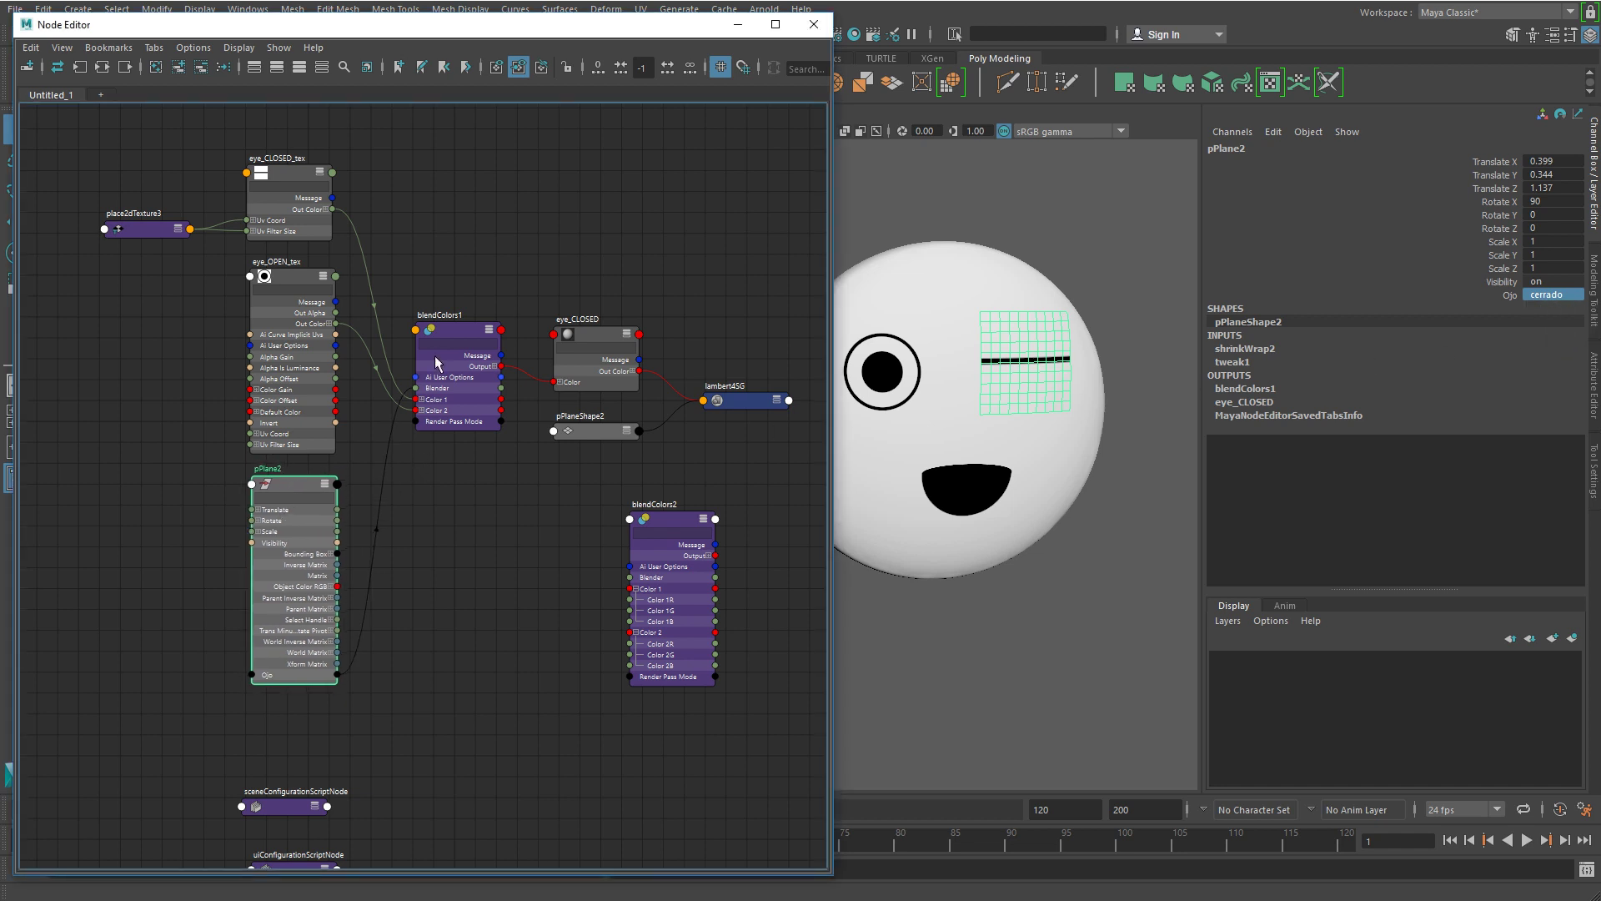
left_click(458, 327)
left_click(325, 508)
left_click(454, 327)
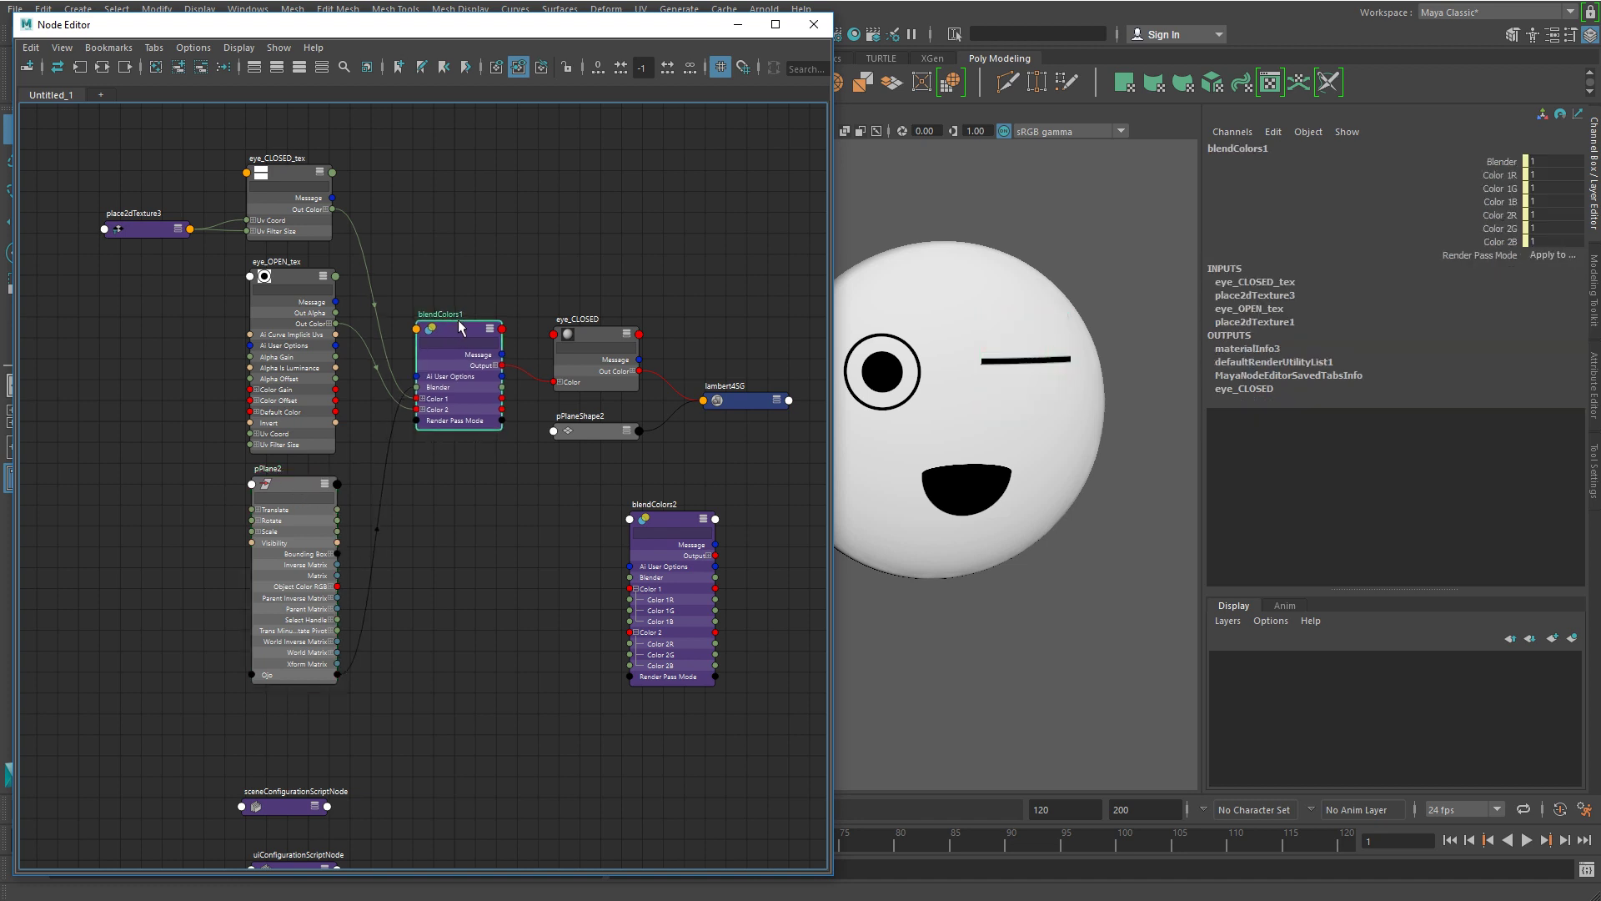
Switch pPlane2's Ojo from cerrado to abierto, checking blendColors1's Blender each time.
left_click(1014, 362)
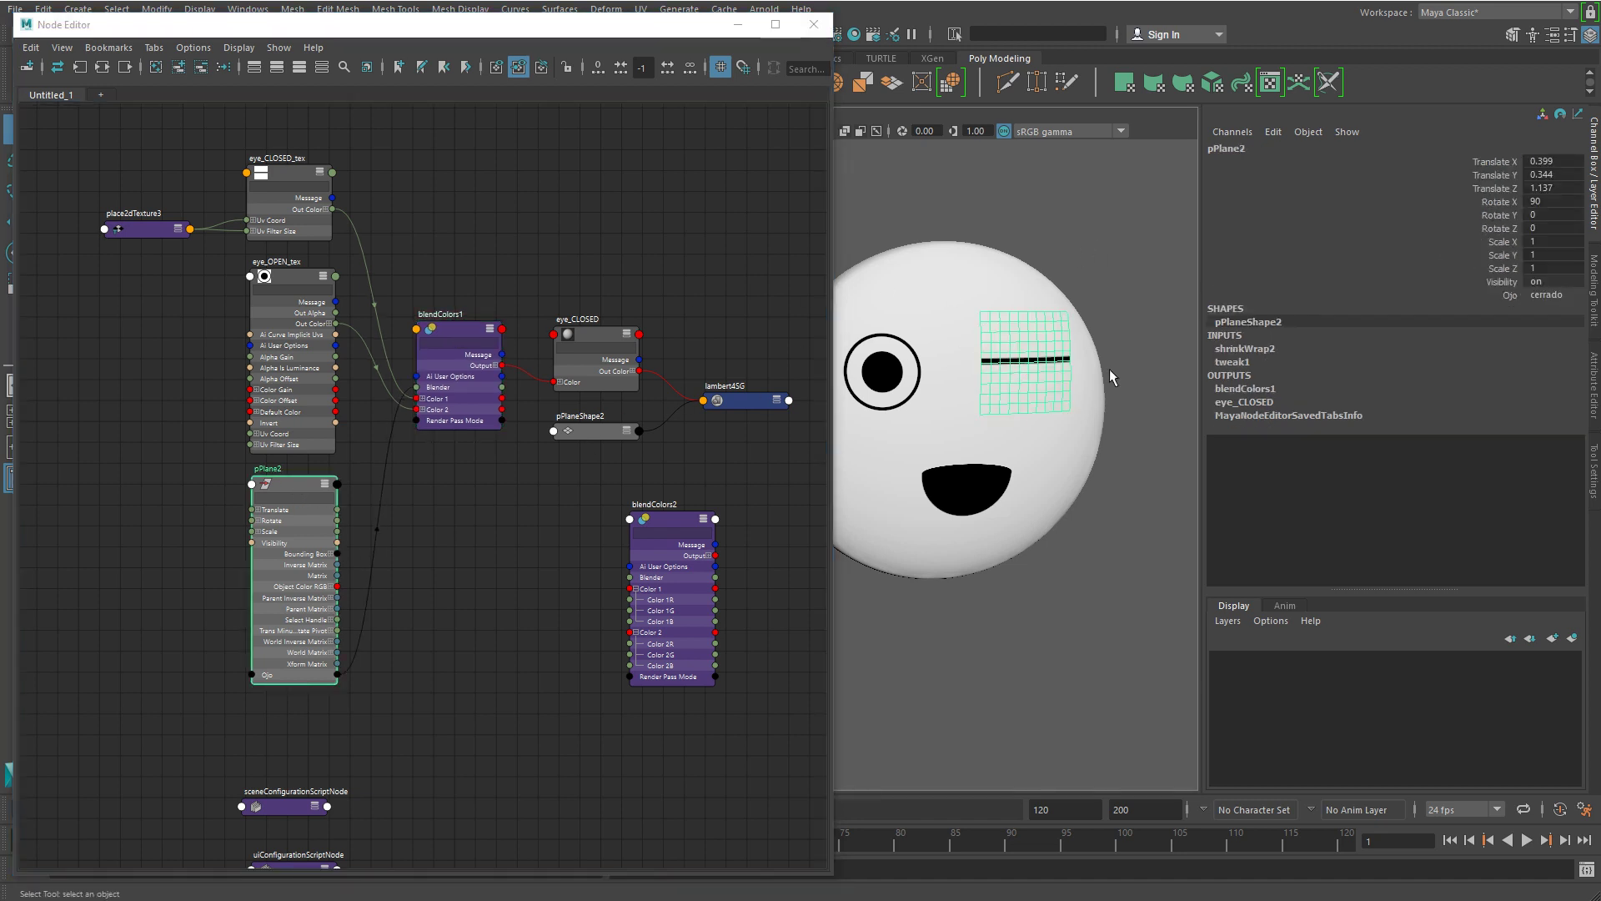
left_click(1566, 295)
left_click(1570, 327)
left_click(467, 340)
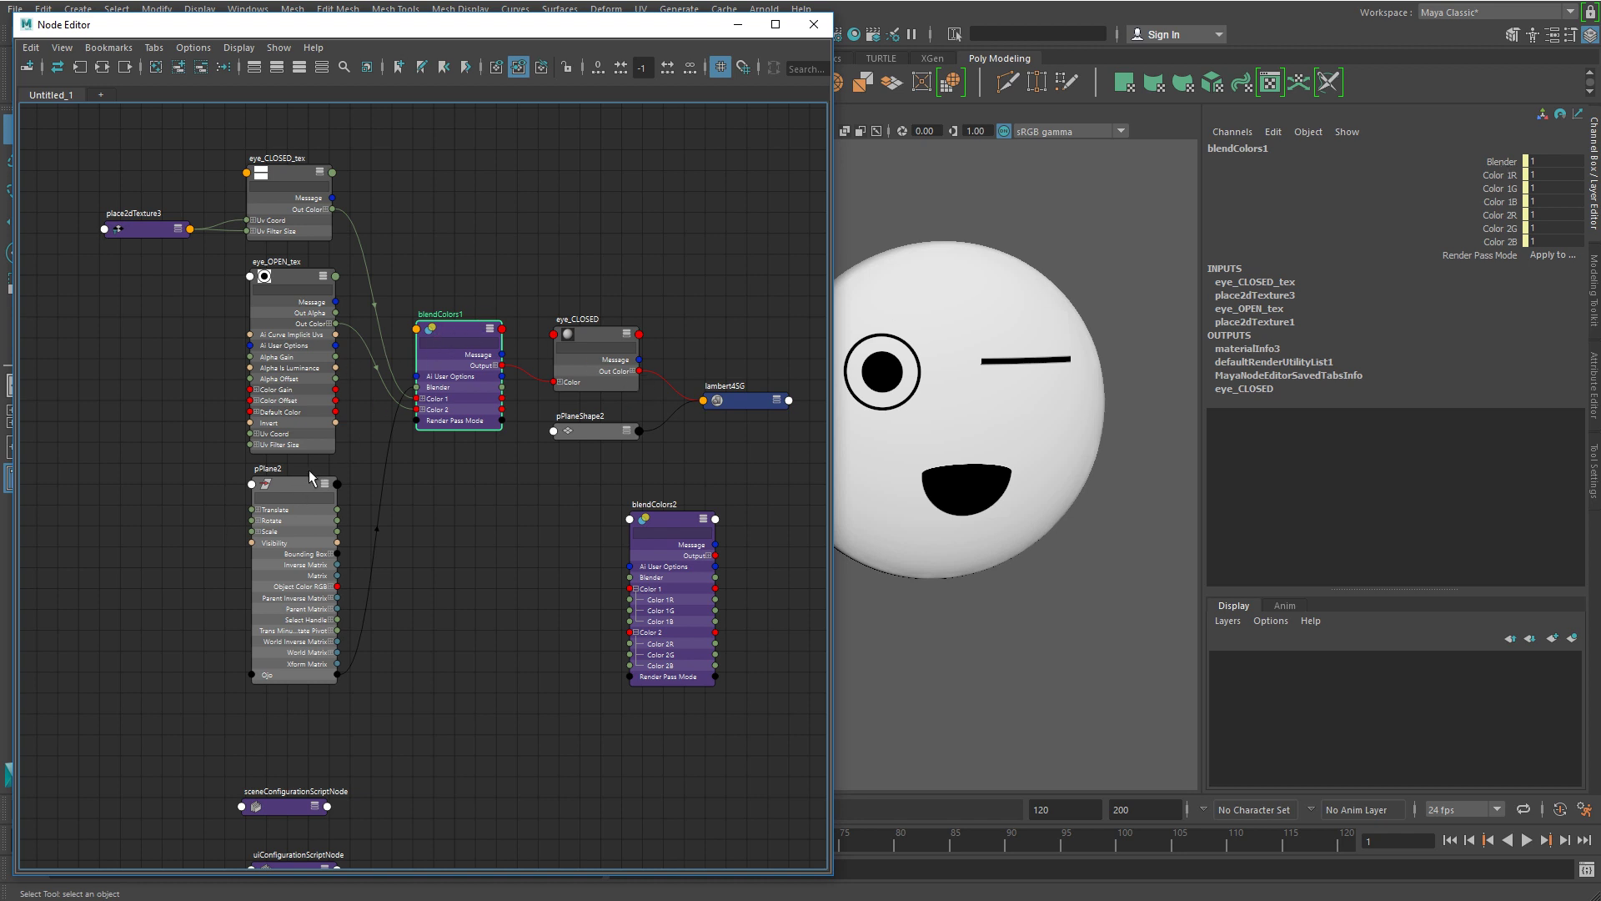
left_click(1008, 359)
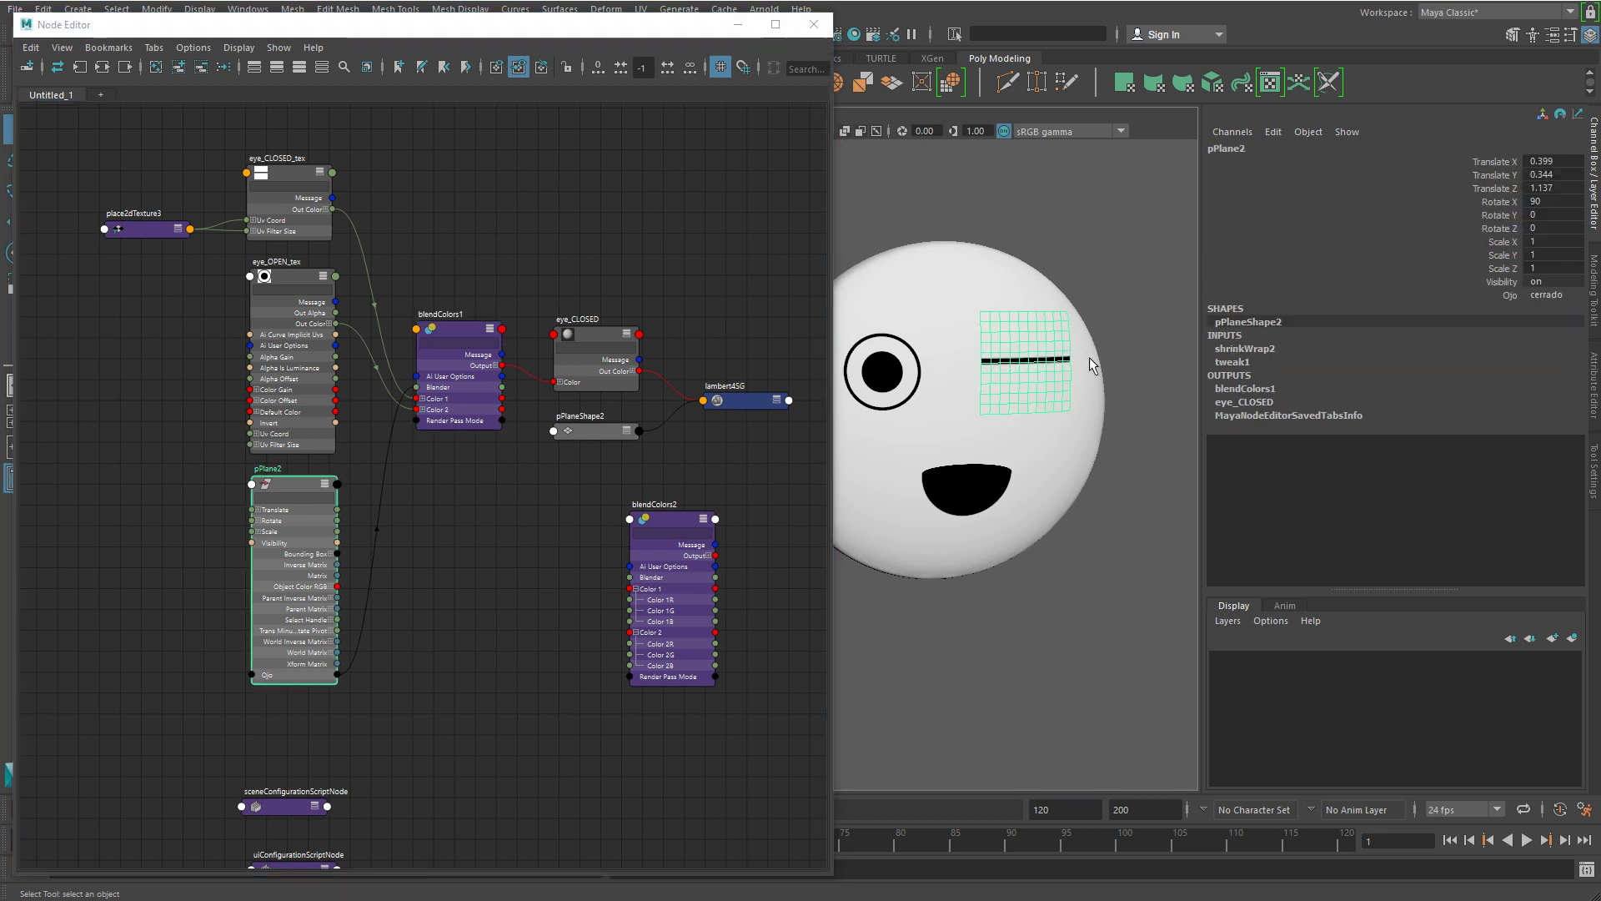
left_click(1553, 296)
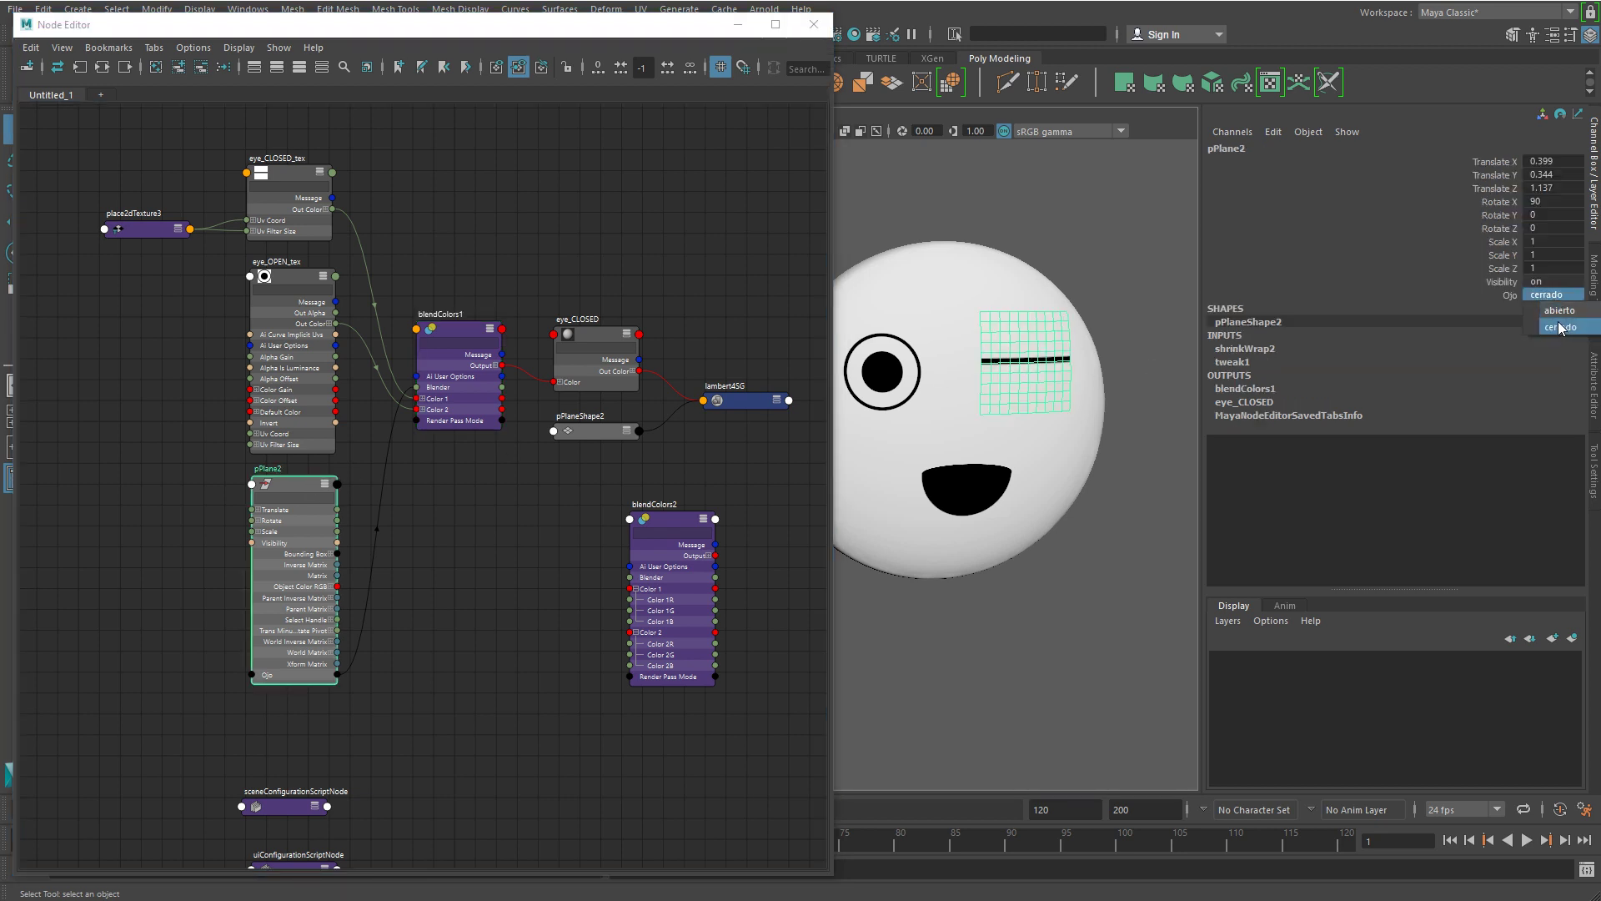
left_click(1559, 310)
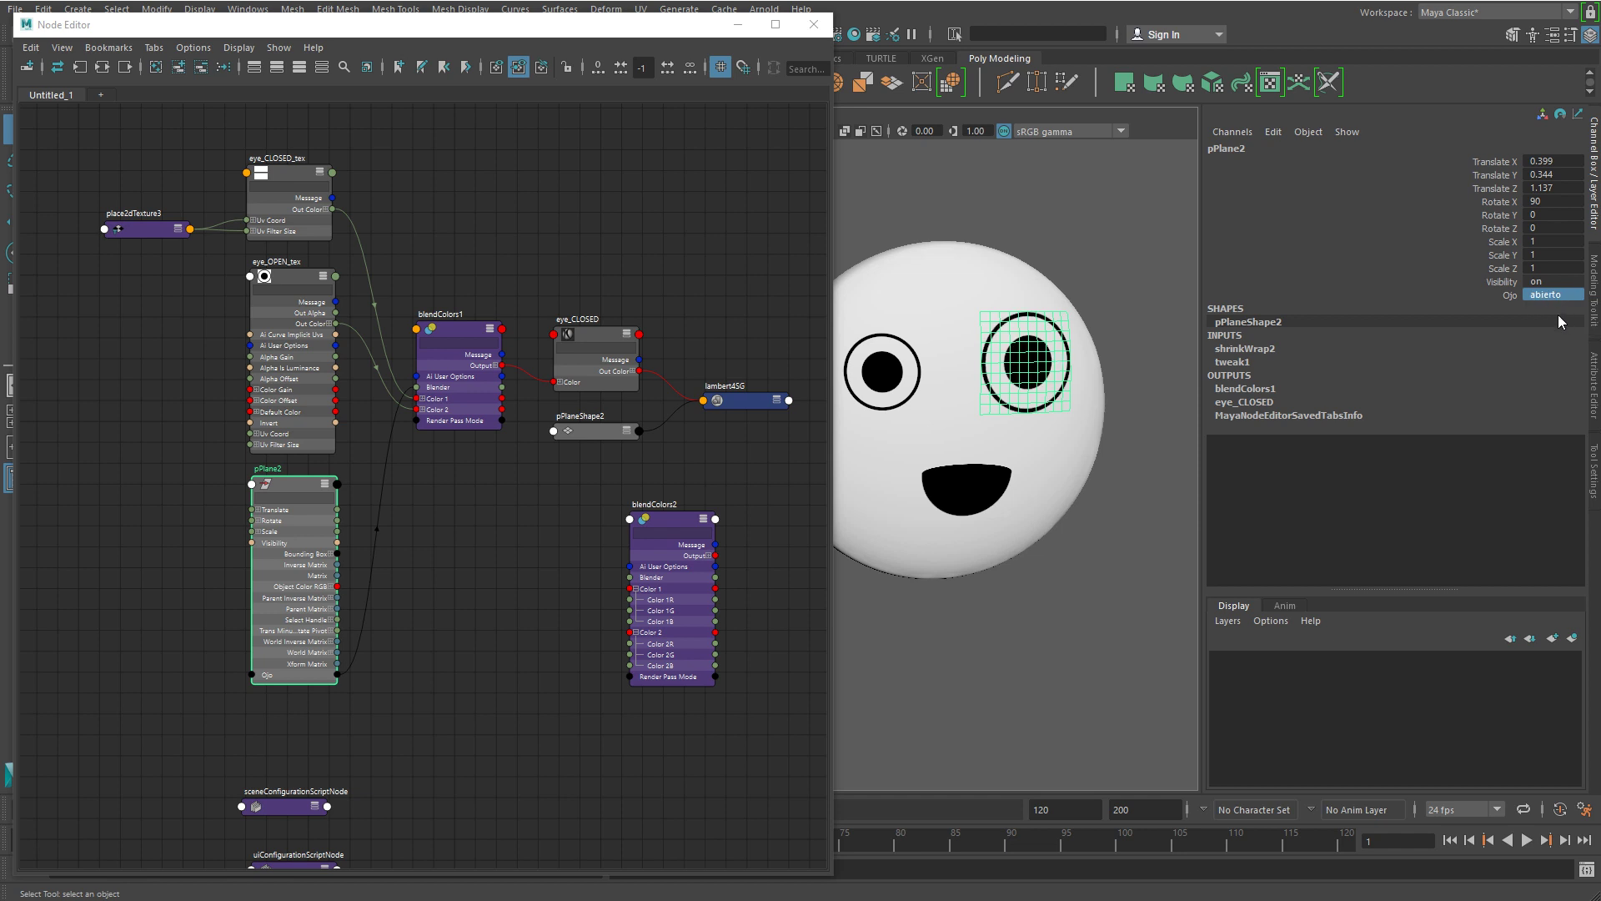
left_click(467, 338)
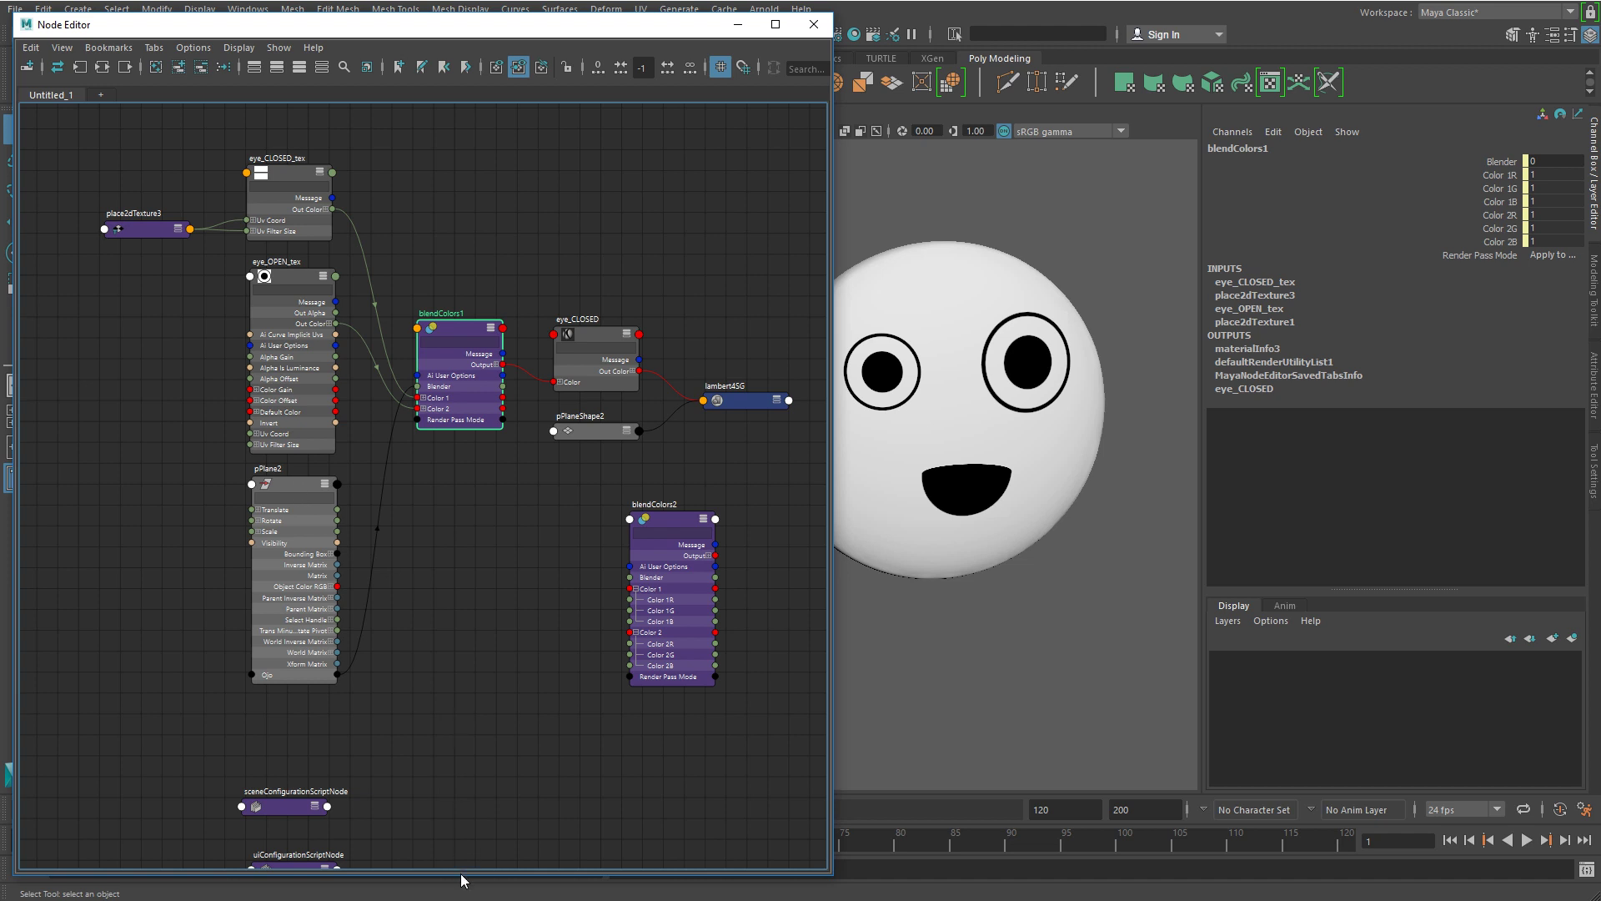
Key pPlane2's Ojo attribute open (abierto) at frames 1 and 15.
left_click_drag(460, 875, 463, 788)
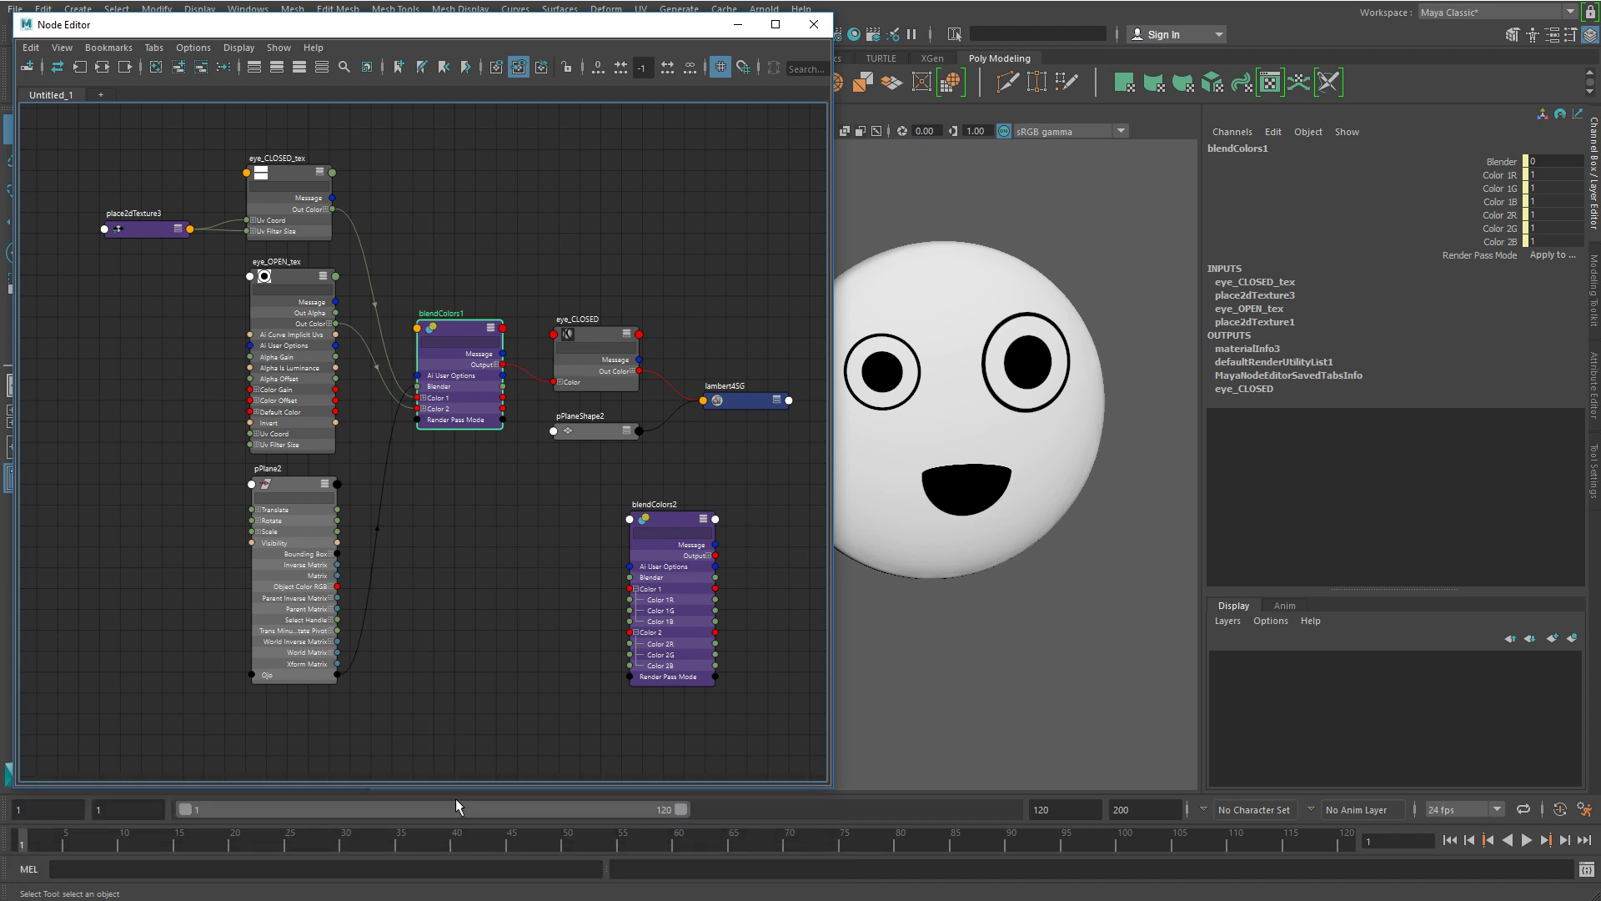
left_click(1040, 364)
left_click(1517, 299)
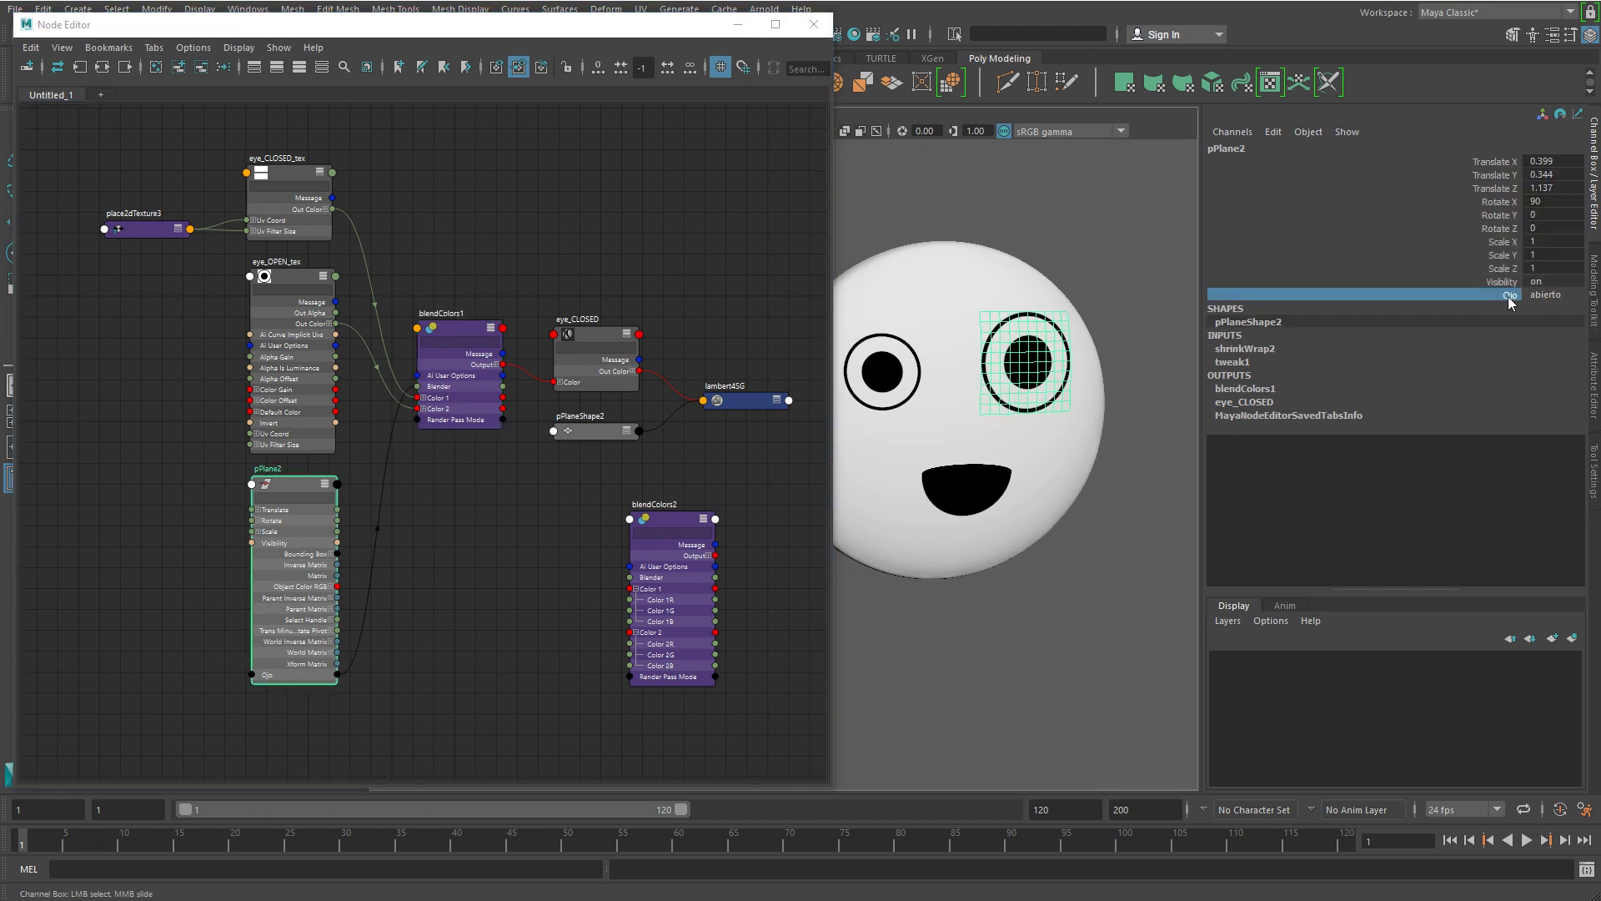
right_click(1509, 299)
left_click(1538, 331)
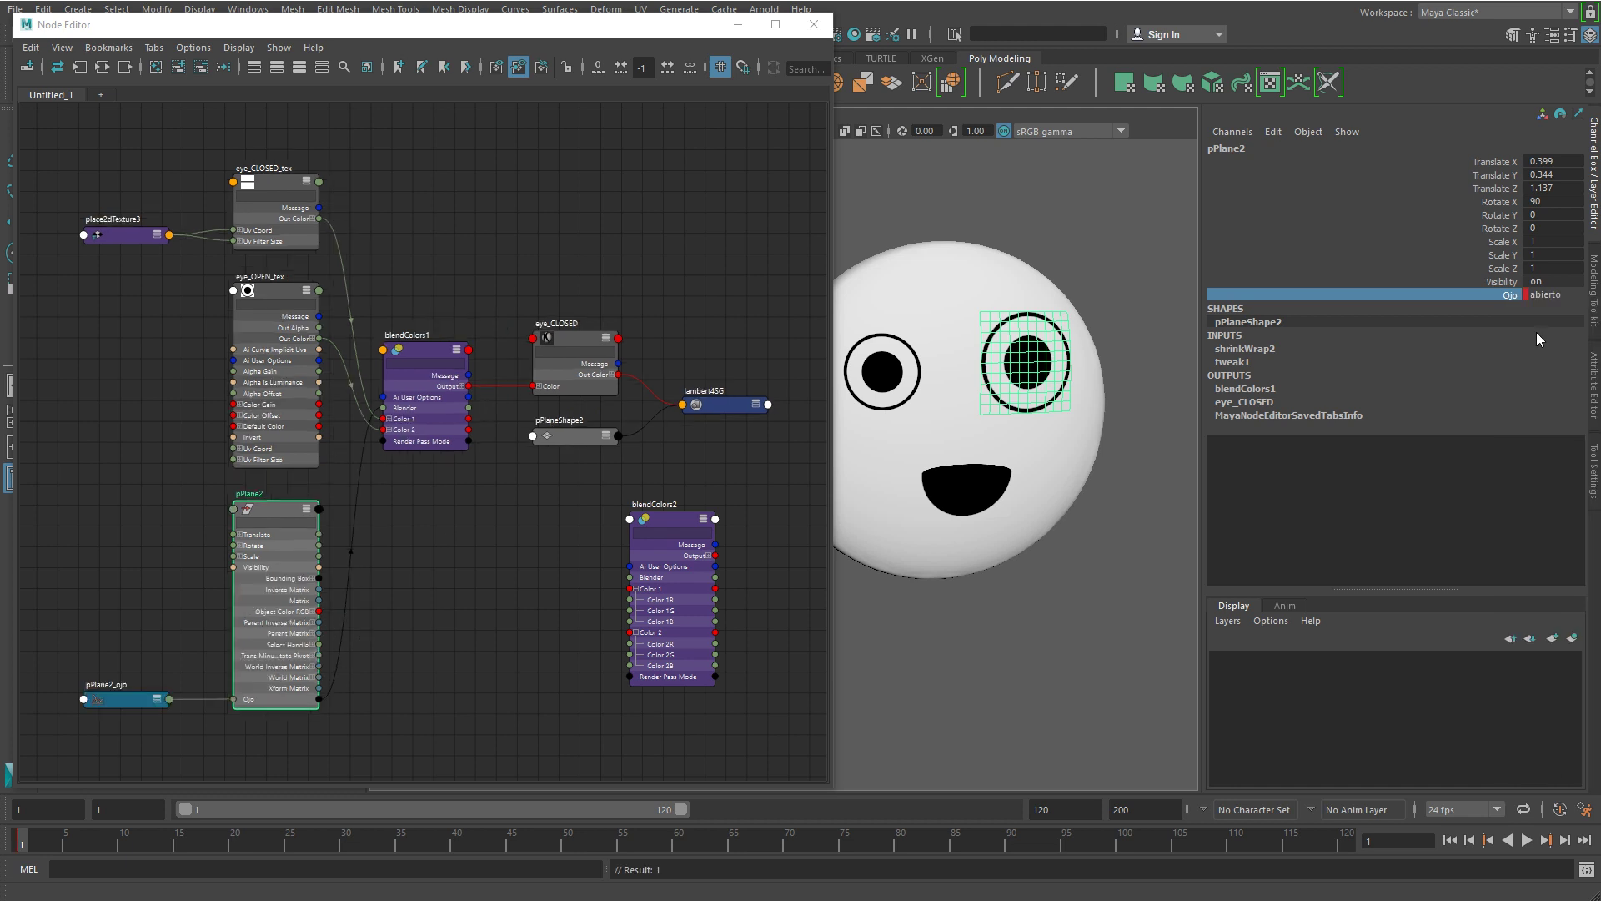
left_click(177, 846)
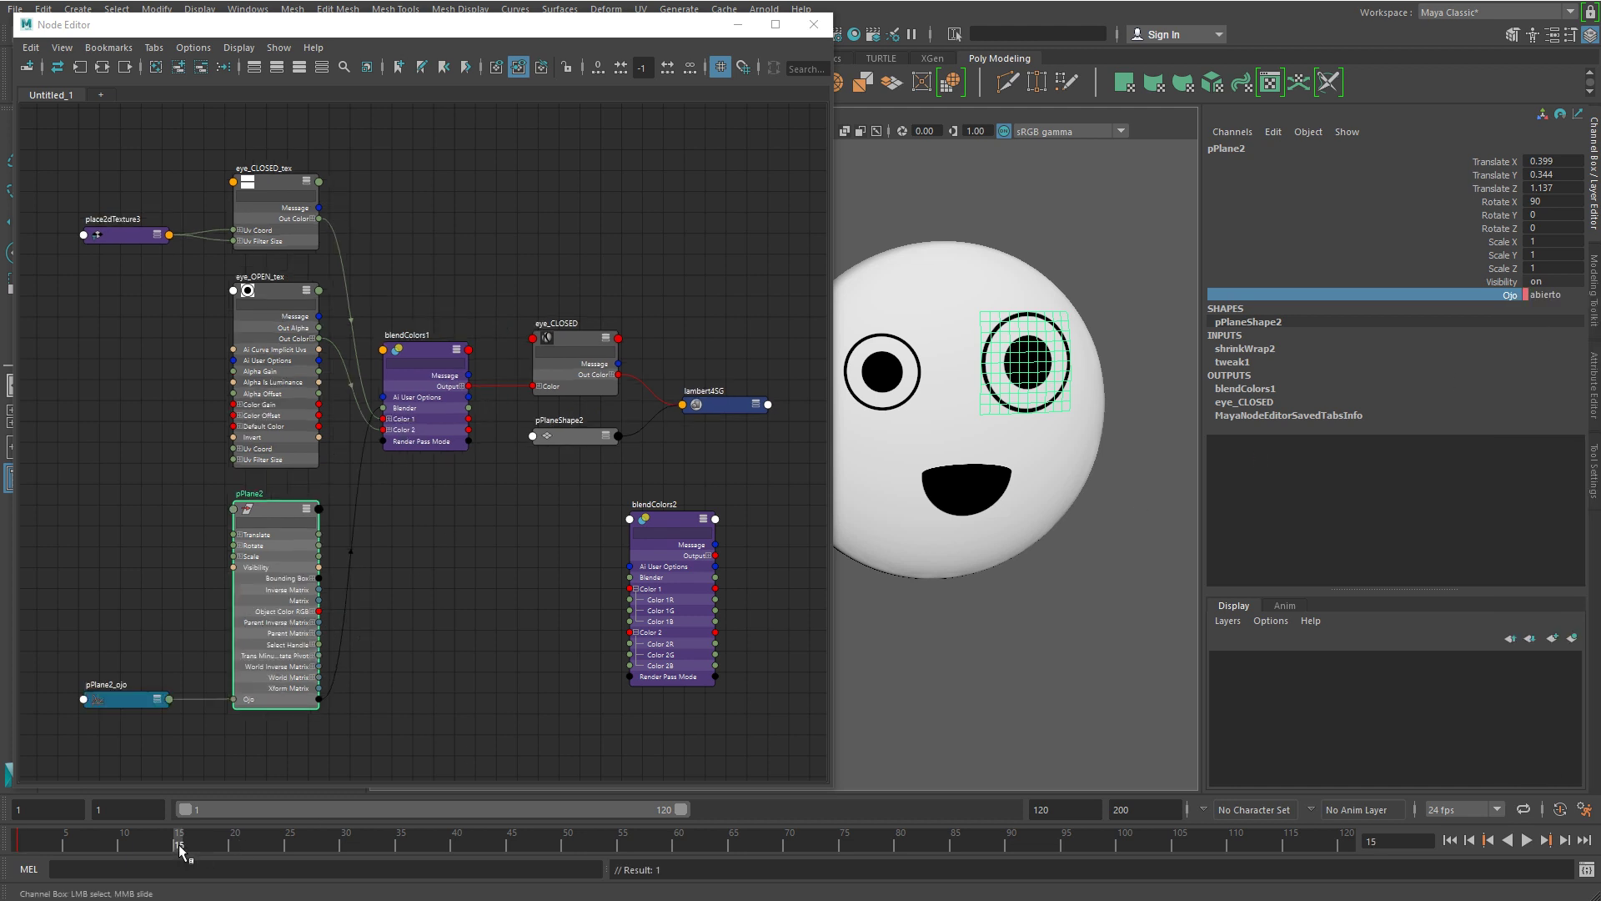
right_click(1509, 297)
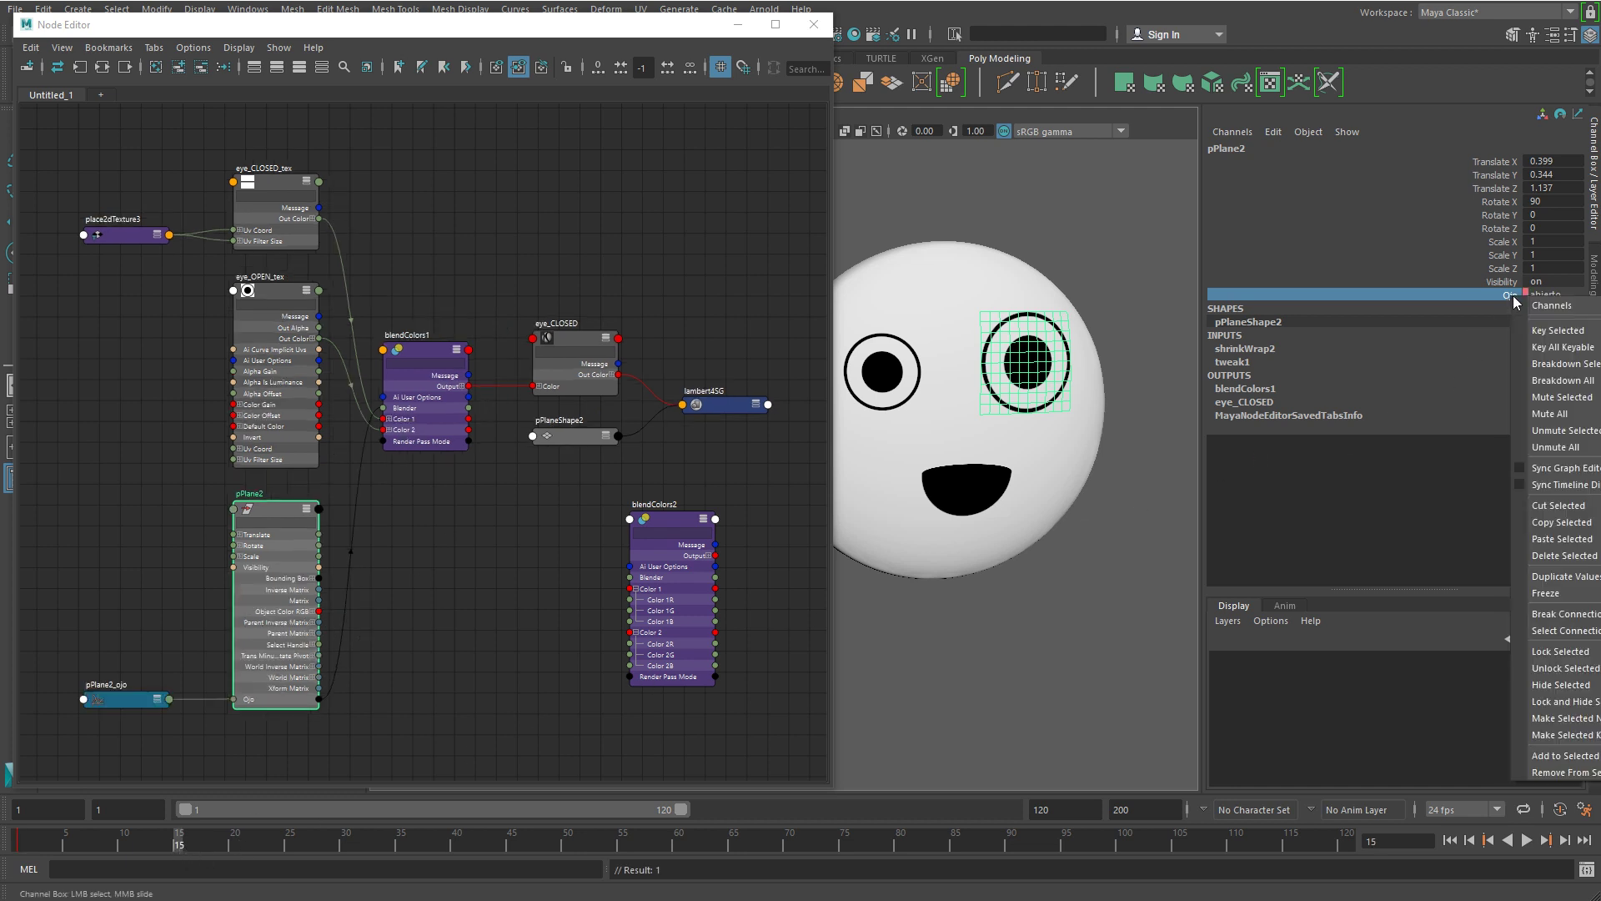
left_click(1555, 332)
At frame 16, set Ojo to cerrado and key it to close the eye.
left_click(191, 842)
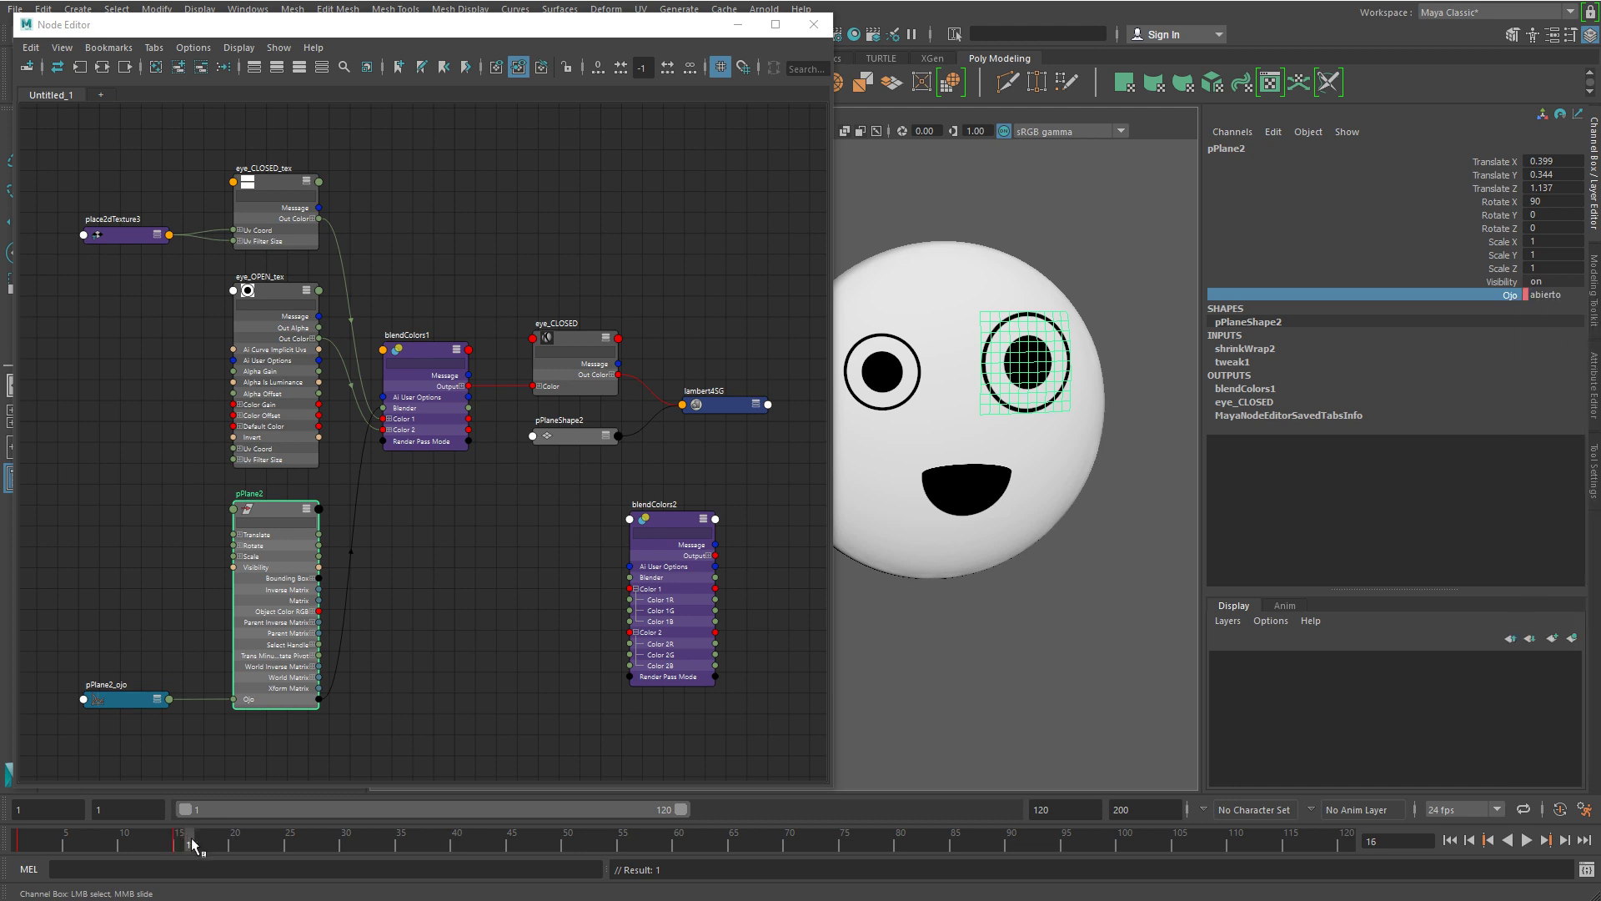
left_click(1551, 294)
left_click(1561, 328)
left_click(1512, 296)
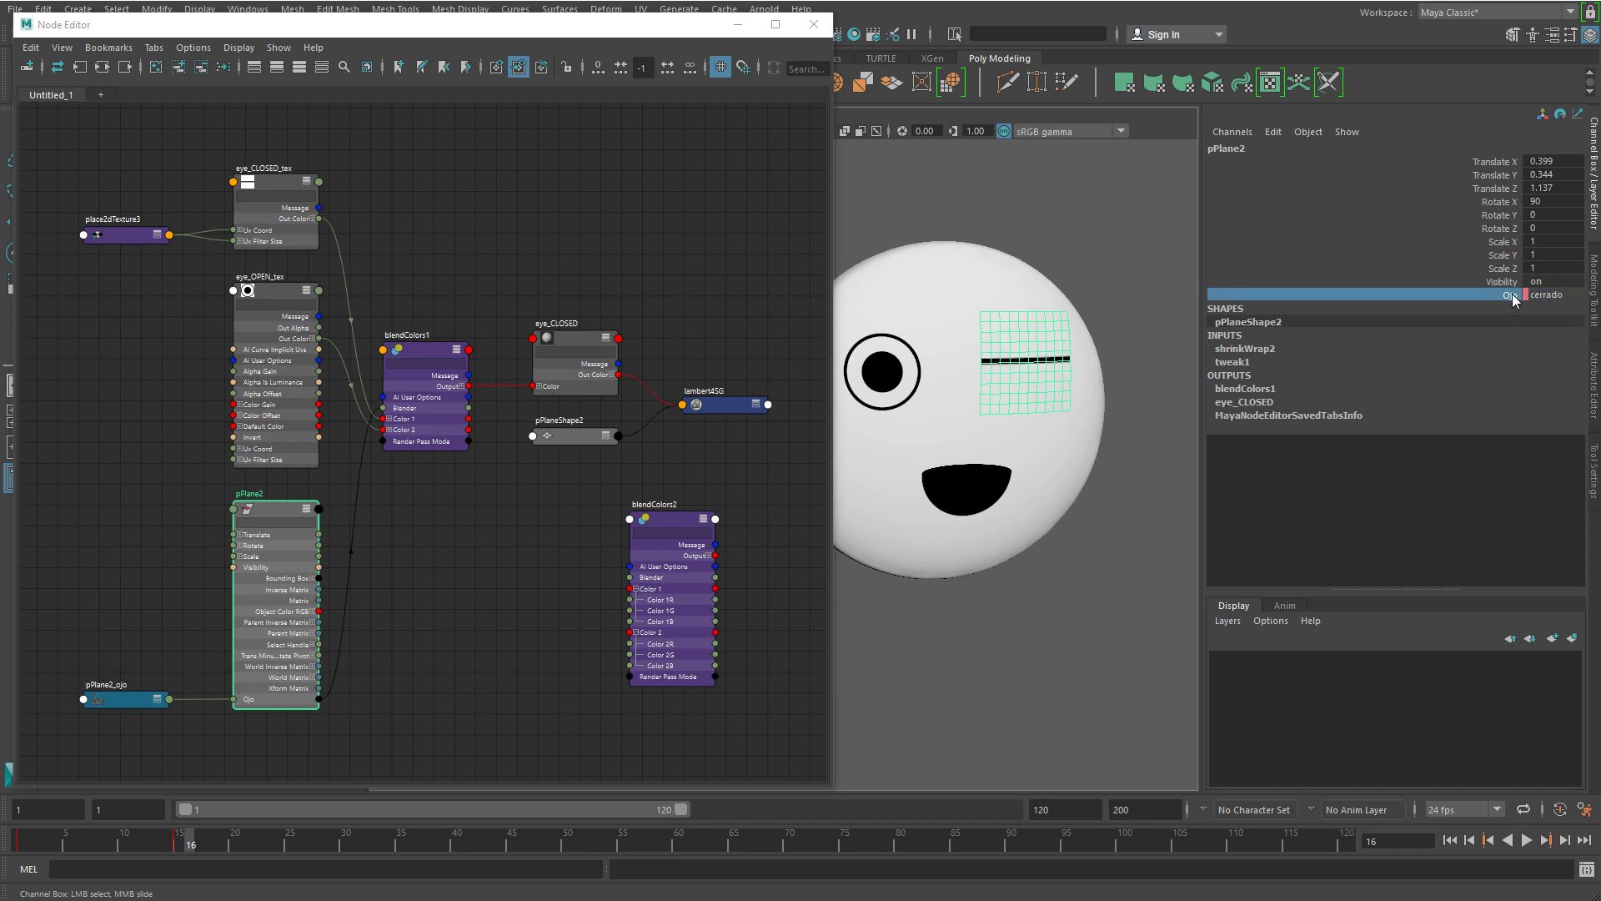
right_click(1511, 296)
left_click(1539, 342)
Set Ojo back to abierto and key it at frame 21 to reopen the eye.
left_click_drag(189, 844, 245, 845)
left_click(1554, 296)
left_click(1559, 310)
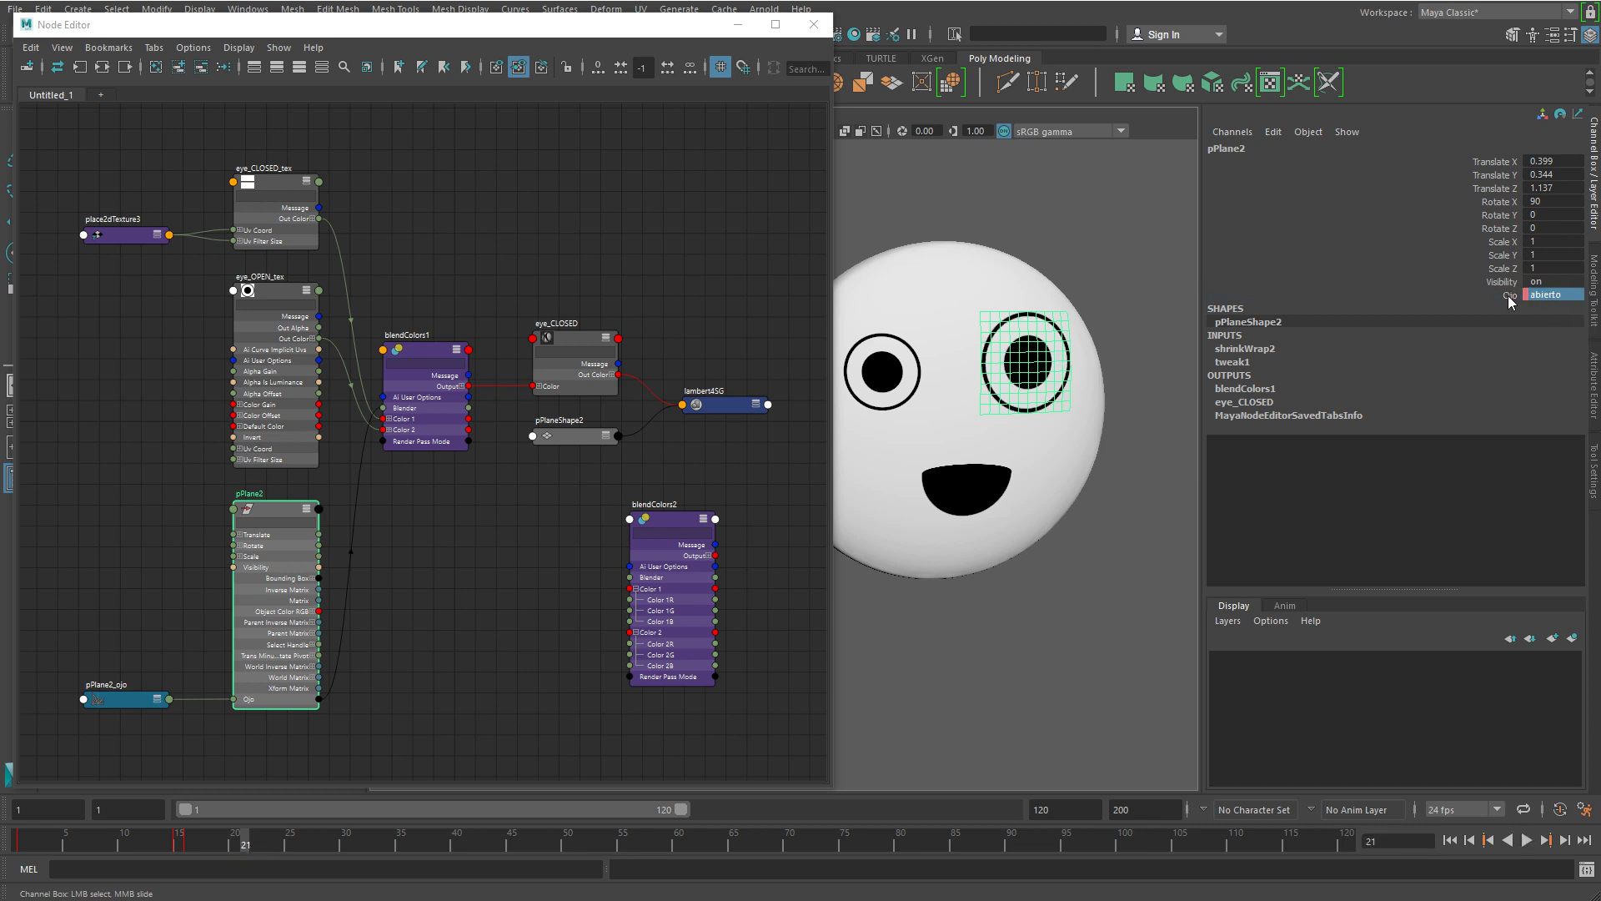
left_click(1511, 296)
right_click(1511, 296)
left_click(1539, 333)
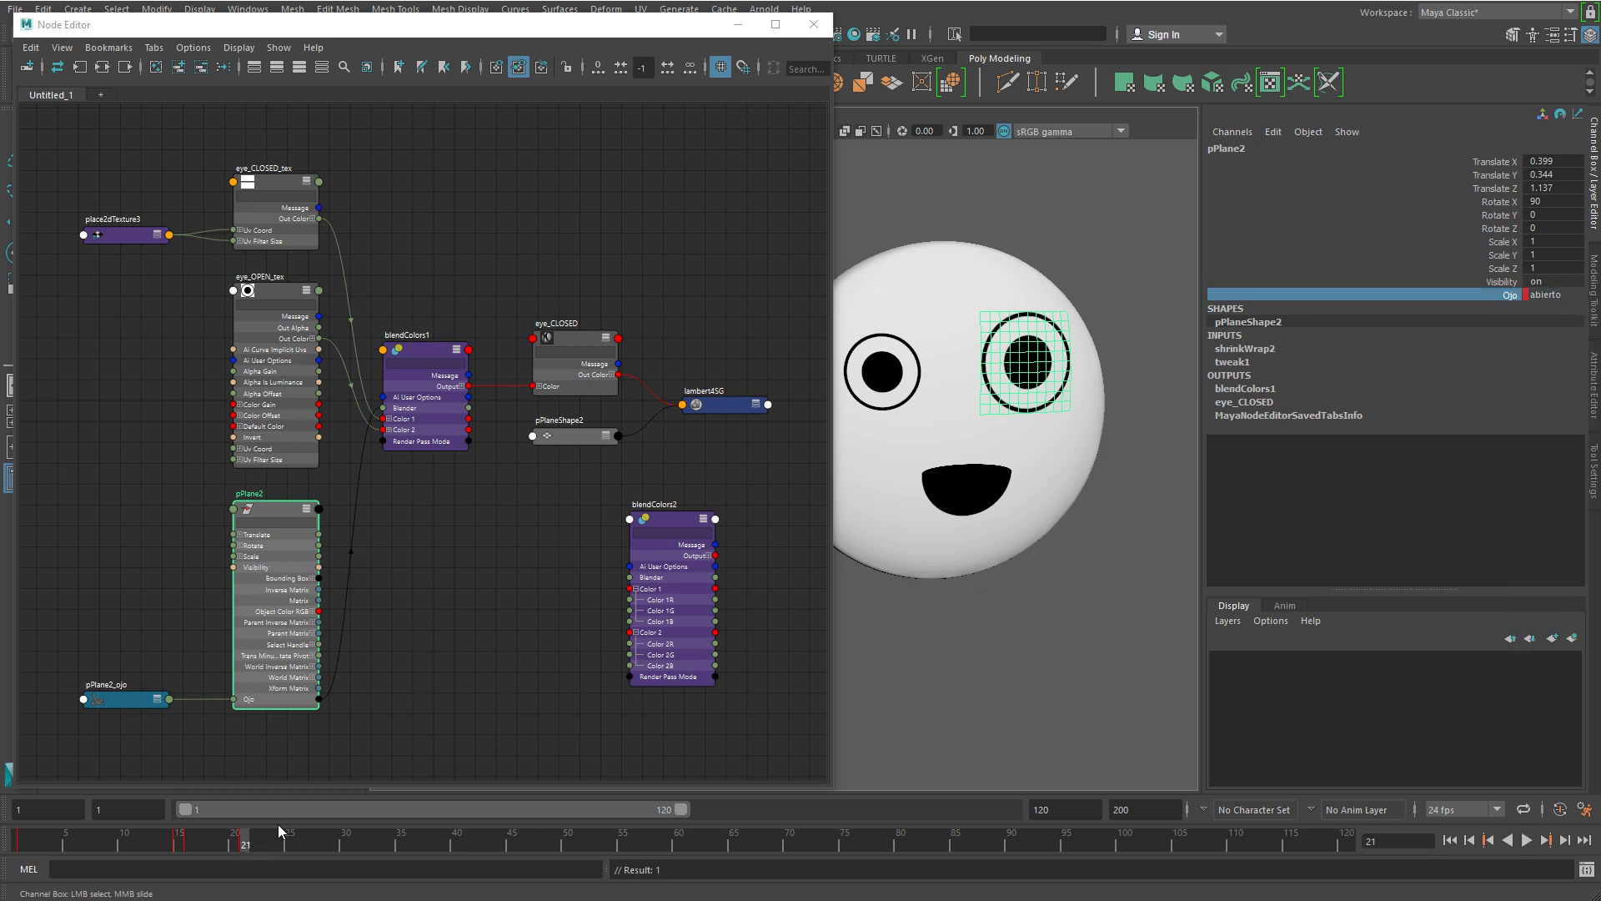
Scrub the blink, then show the full attributes of the eye_CLOSED material.
mouse_move(246, 839)
left_mouse_down()
mouse_move(75, 834)
mouse_move(260, 836)
left_mouse_up()
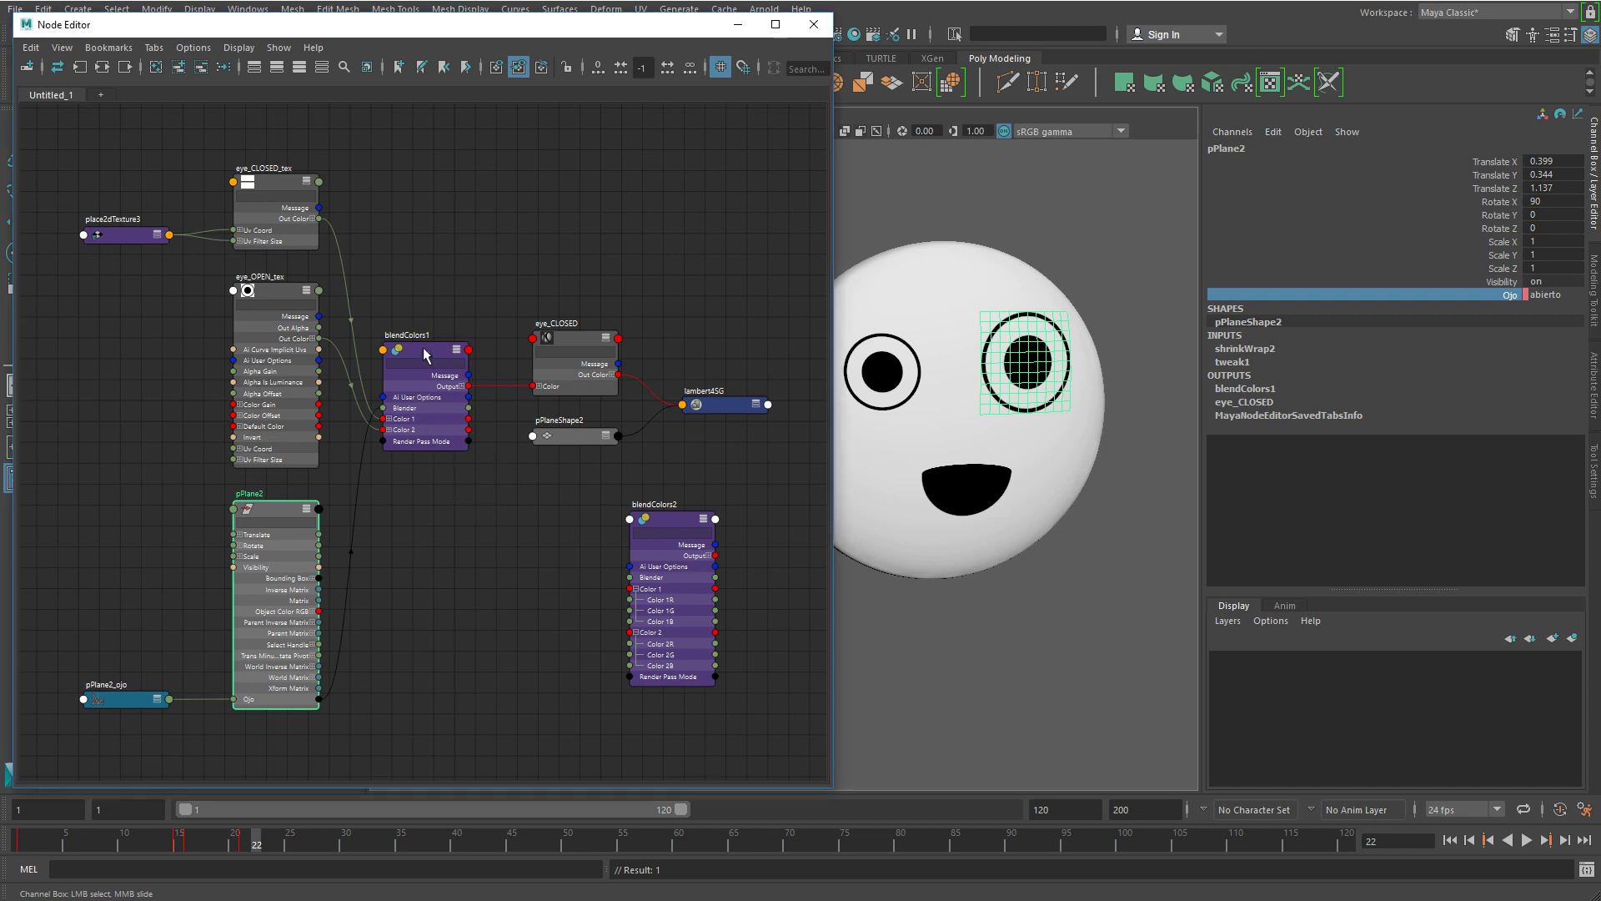
left_click_drag(424, 355, 426, 355)
left_click_drag(572, 339, 576, 322)
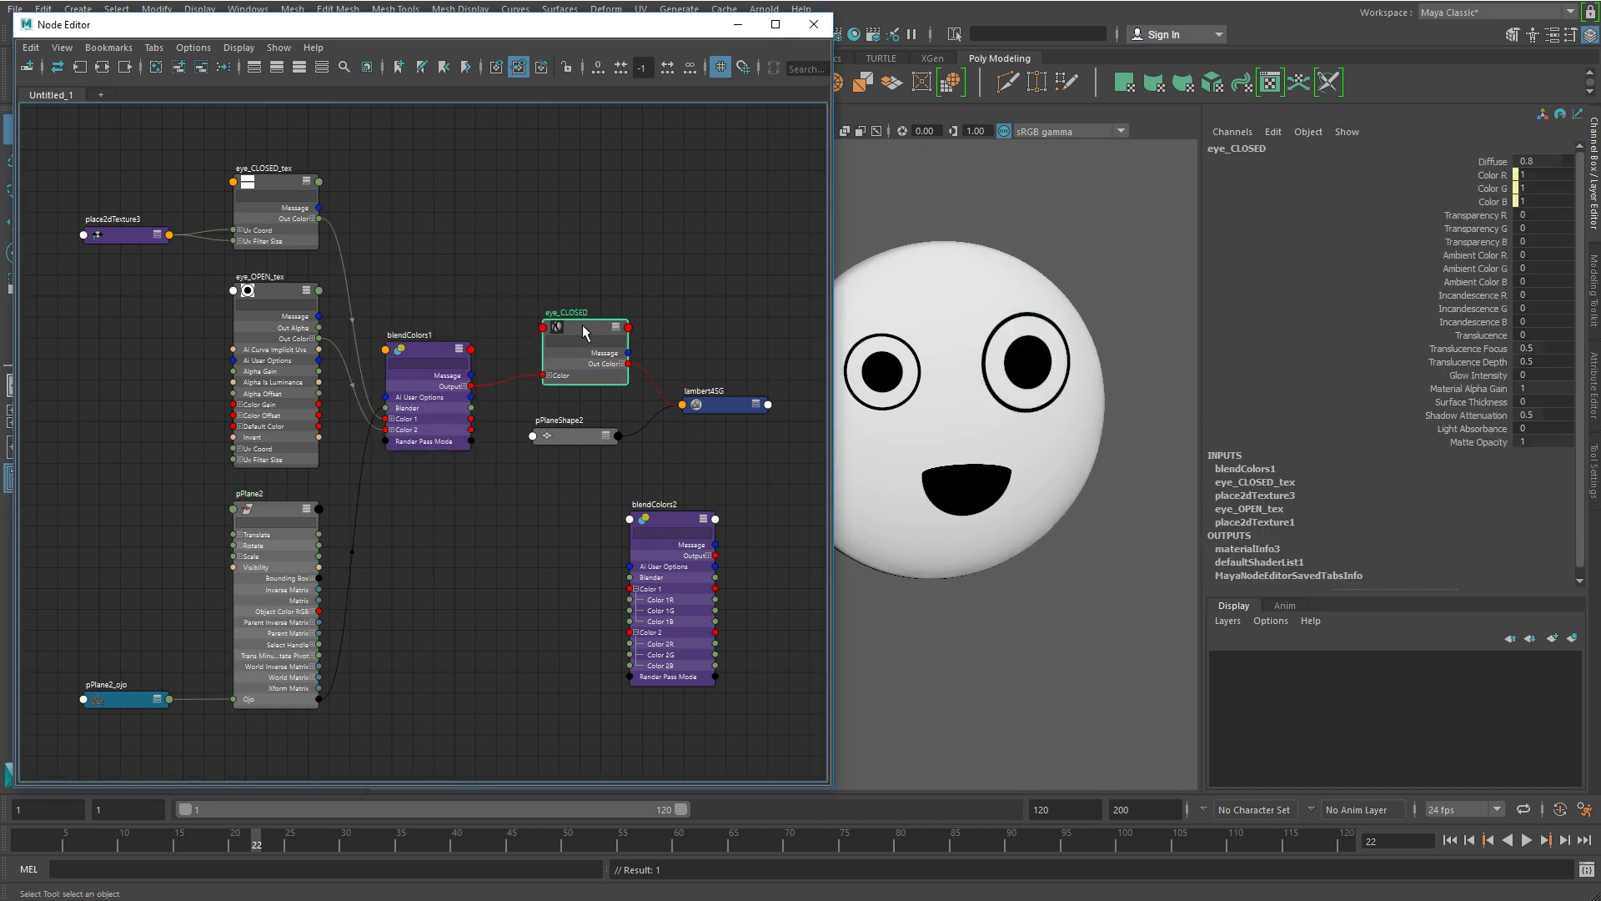
left_click(1595, 365)
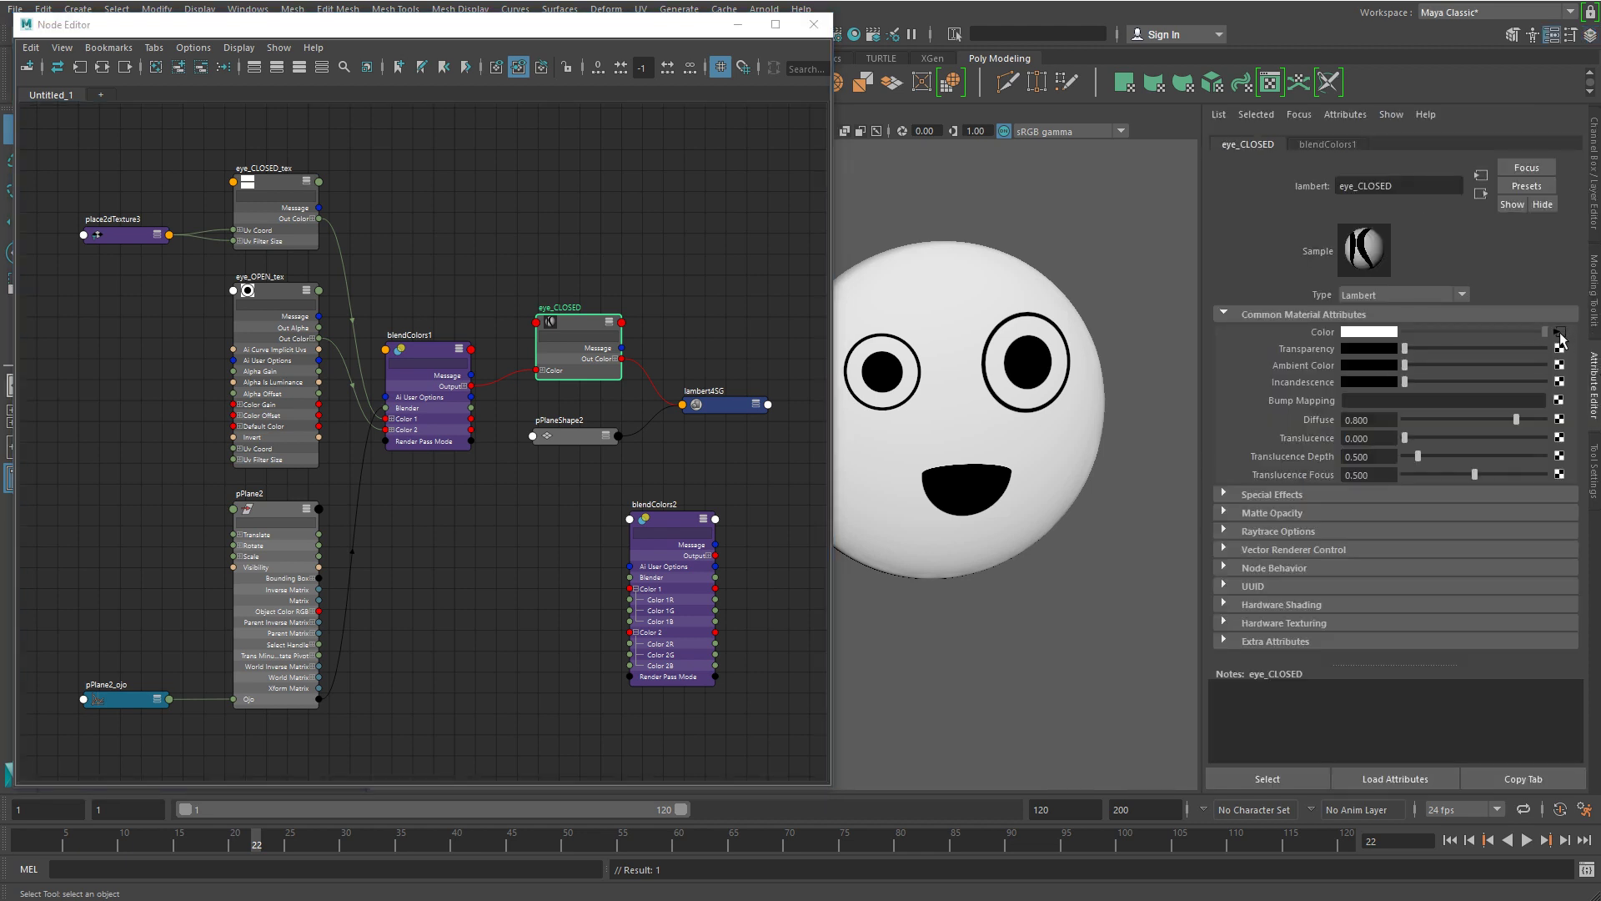
Inspect the eye_CLOSED_tex and eye_OPEN_tex ramps, pPlane2 and blendColors1, then return to eye_CLOSED.
left_click(275, 187)
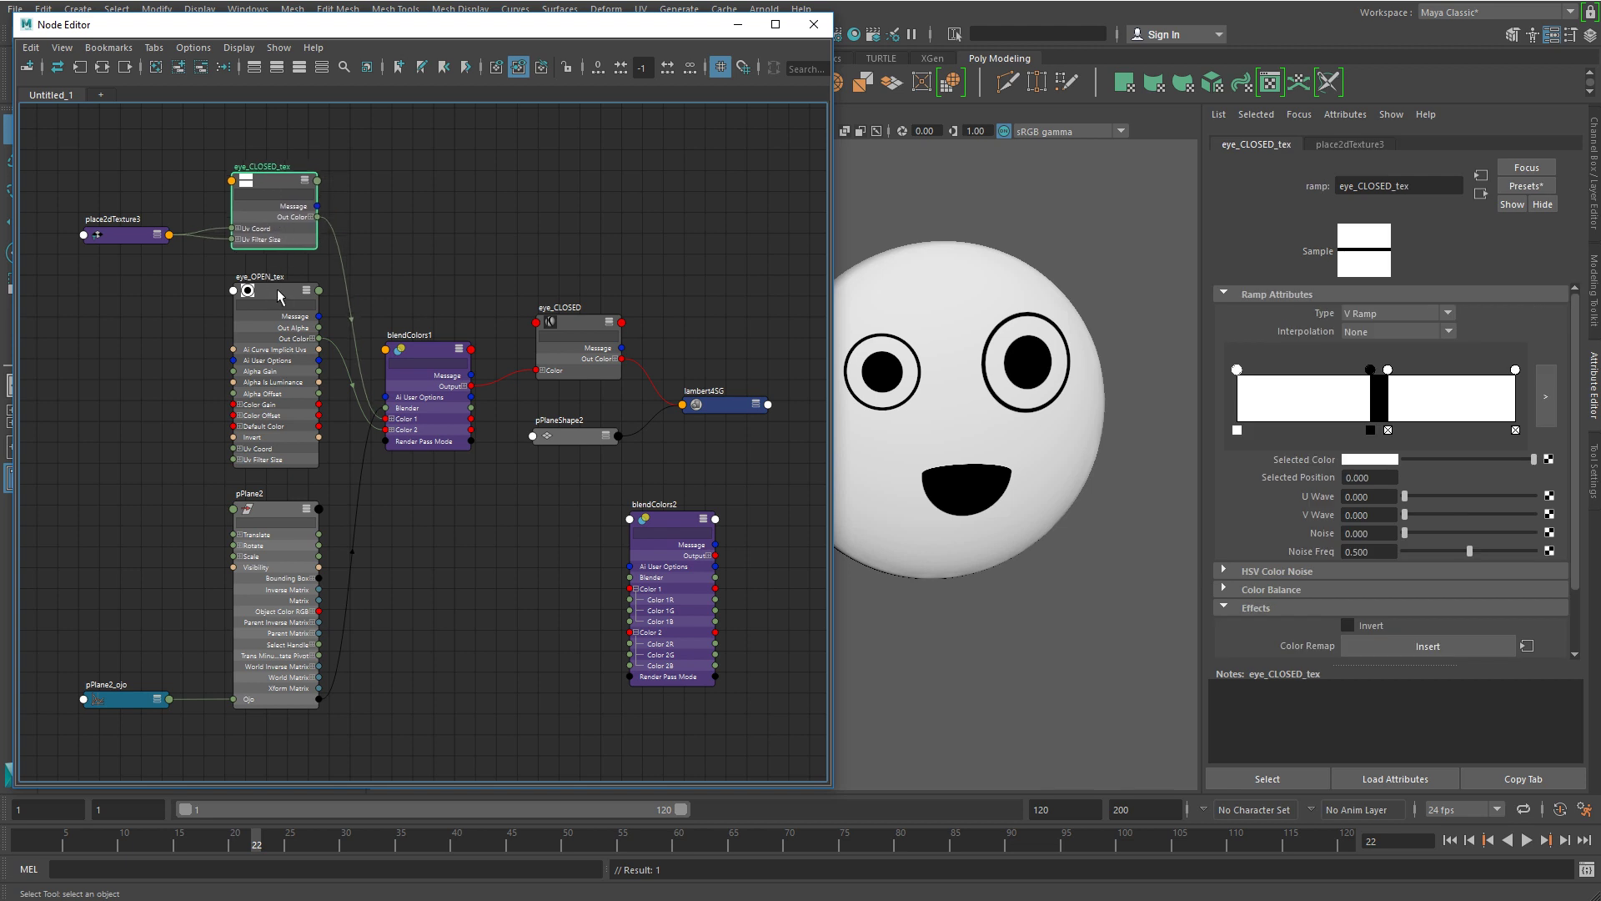
left_click_drag(278, 289, 275, 292)
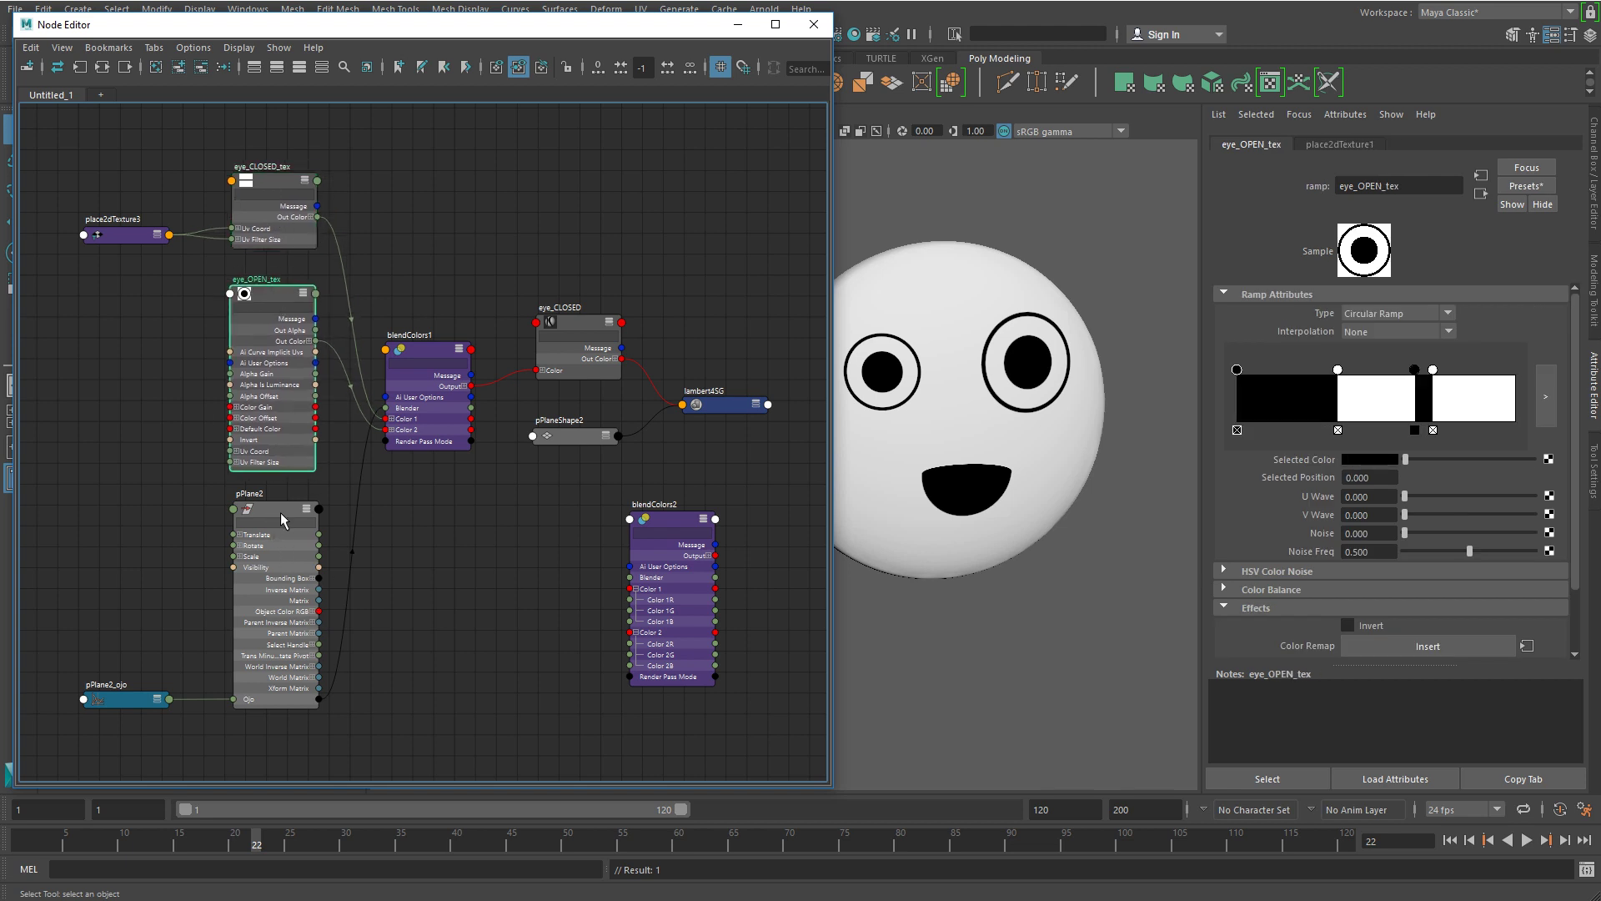
left_click_drag(280, 512, 281, 513)
left_click_drag(427, 349, 434, 343)
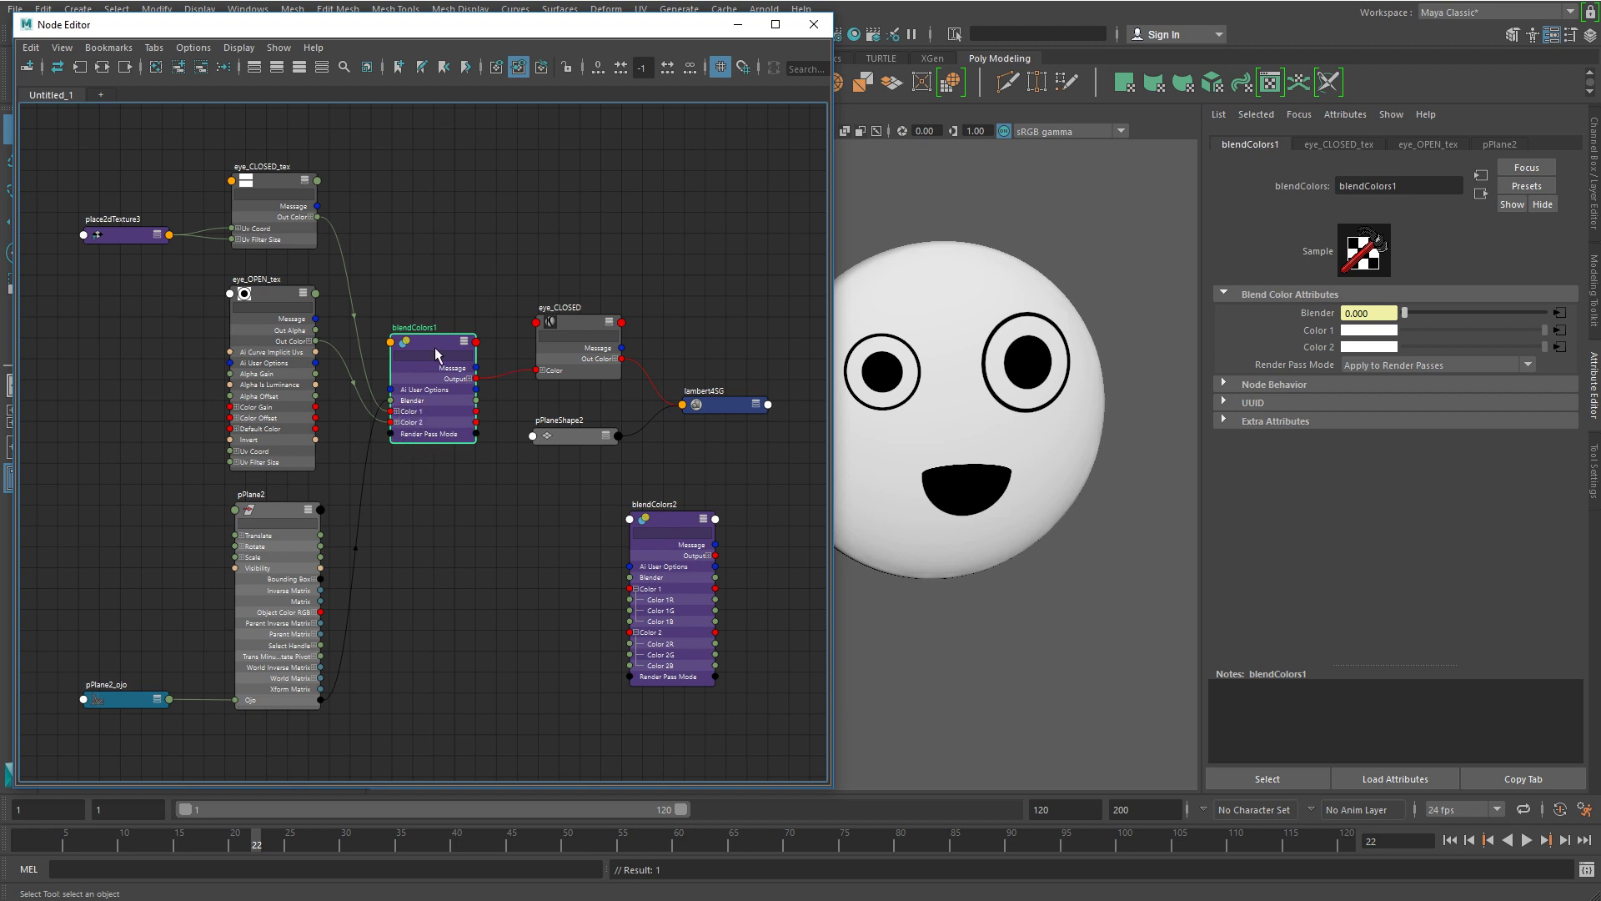
left_click_drag(435, 353, 440, 351)
left_click(583, 323)
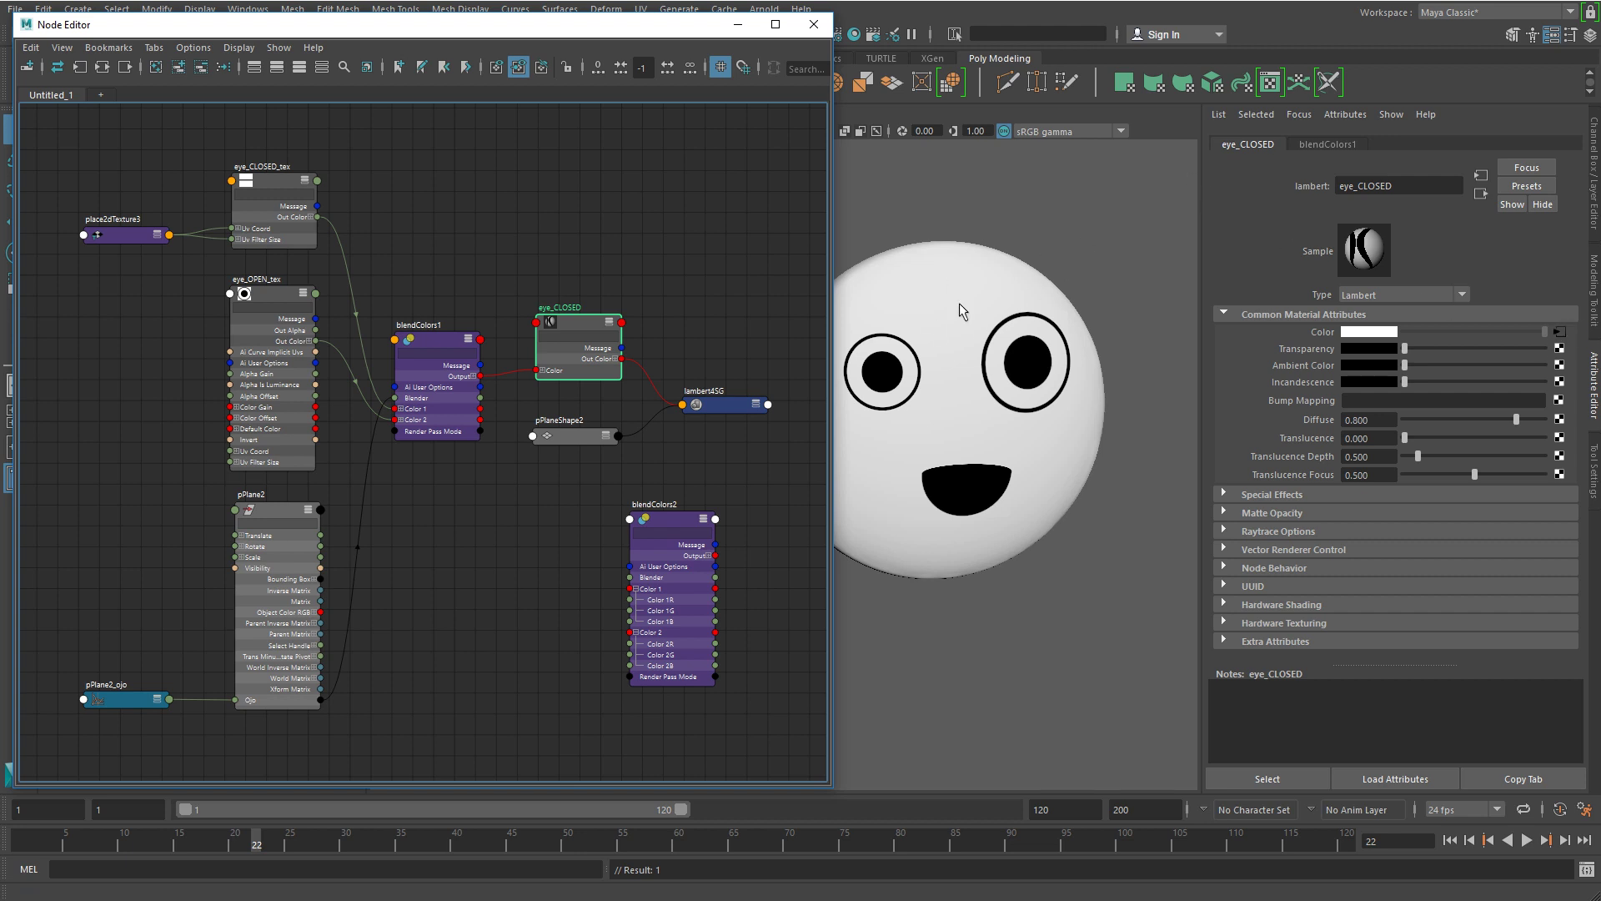
Close the Node Editor and key all of pPlane1's channels at frame 22.
left_click(738, 24)
left_click(873, 390)
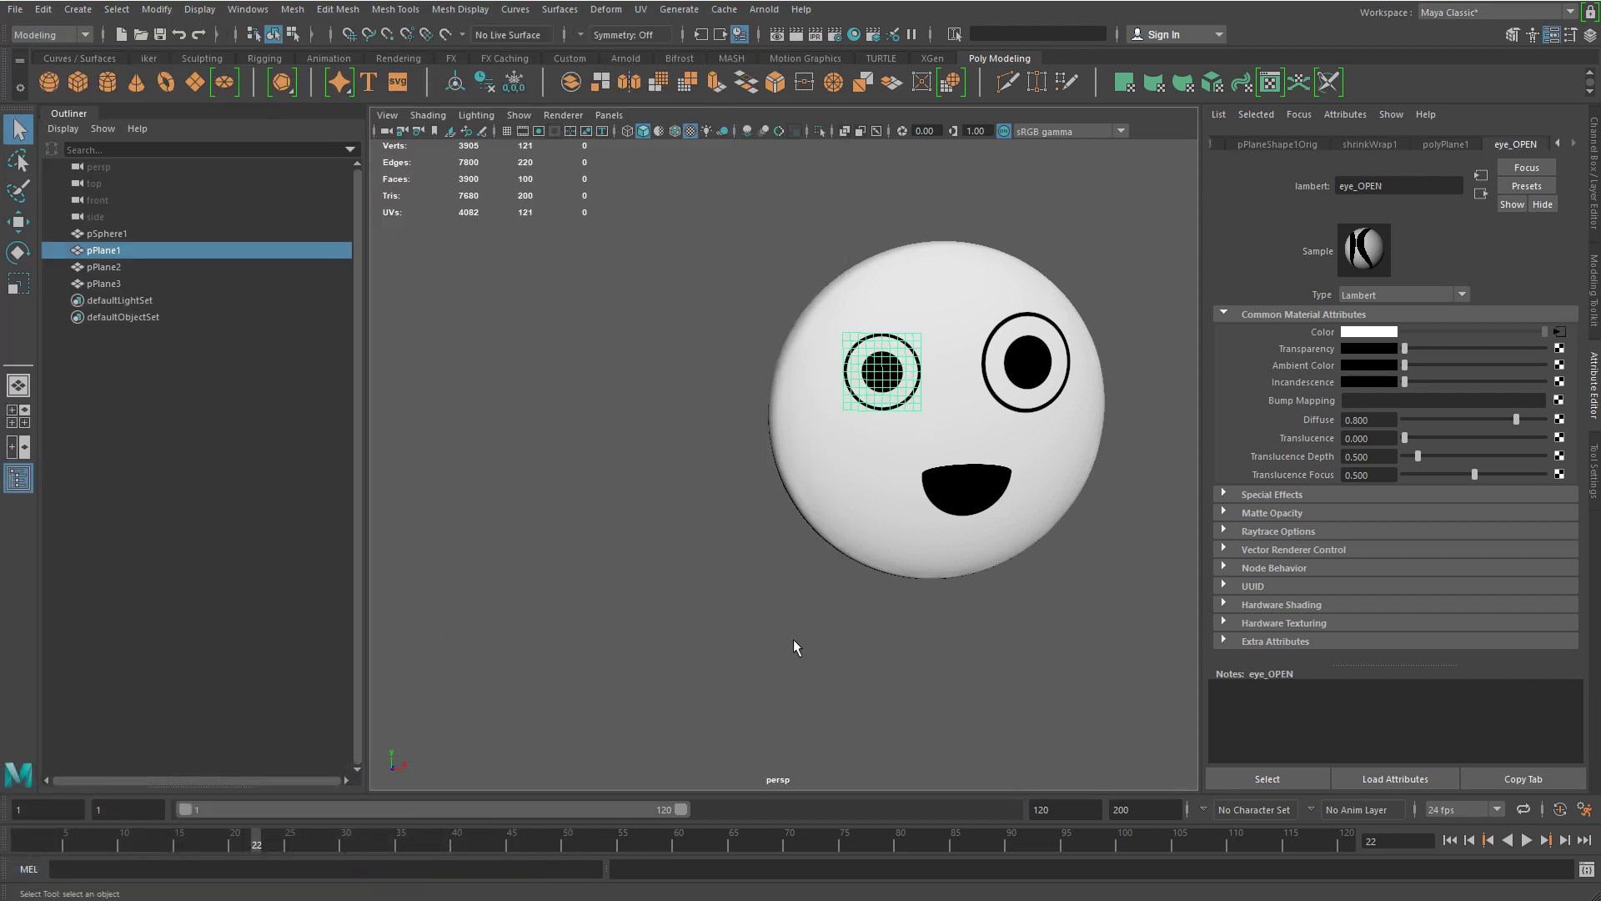
left_click(1594, 202)
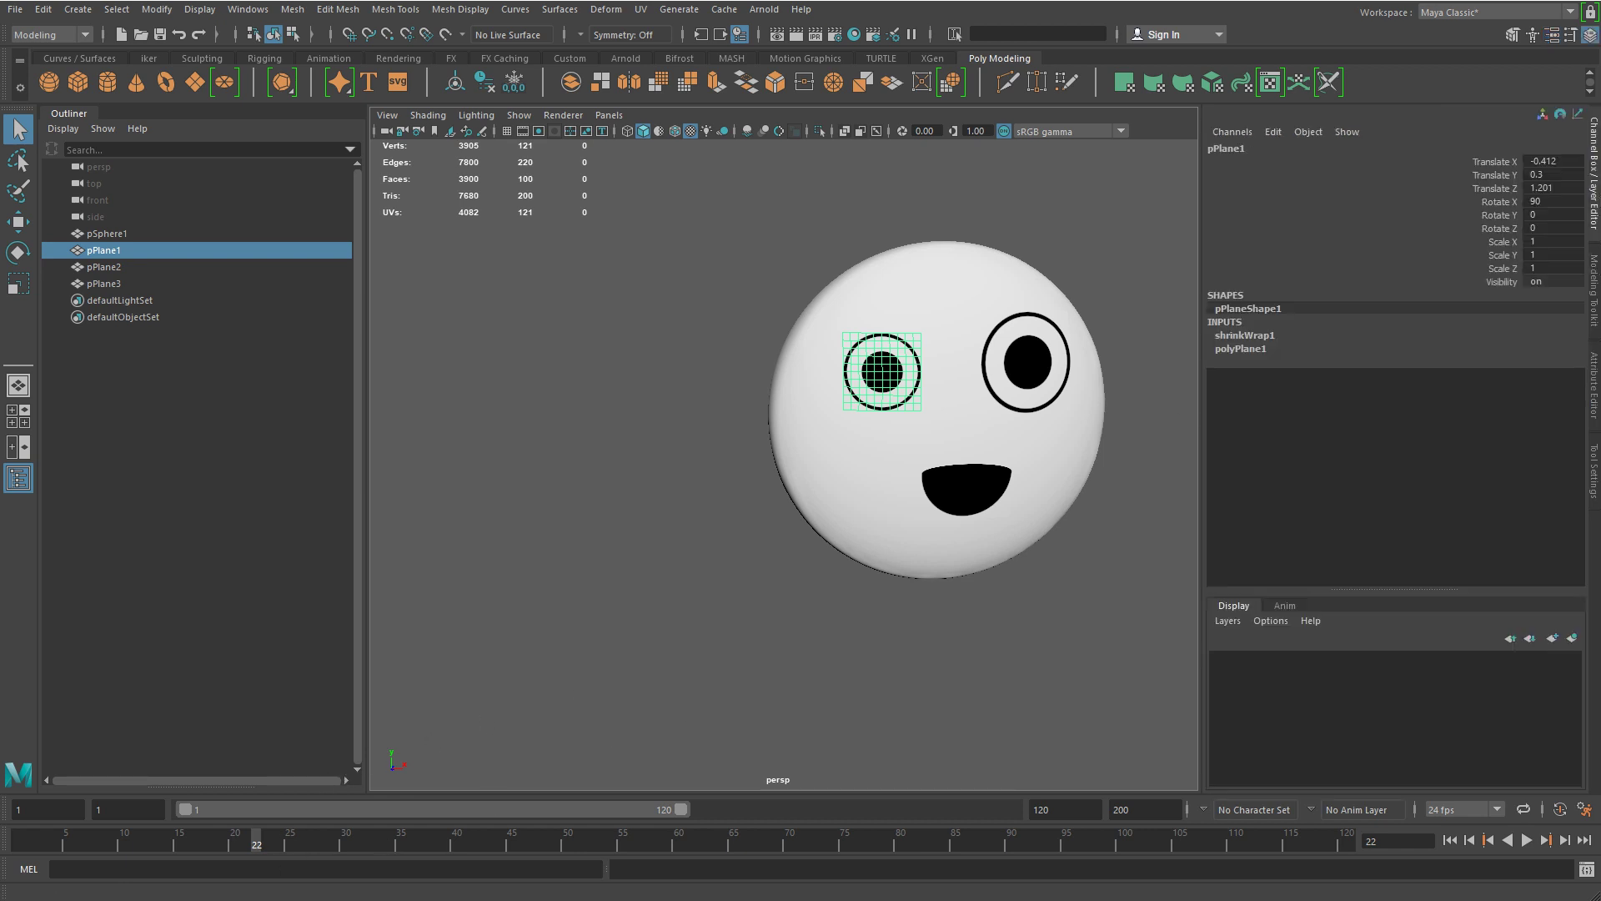
key("s")
At frame 27, slide pPlane1 right to Translate X -0.322, Y 0.318, then play back.
left_click(312, 840)
key("s")
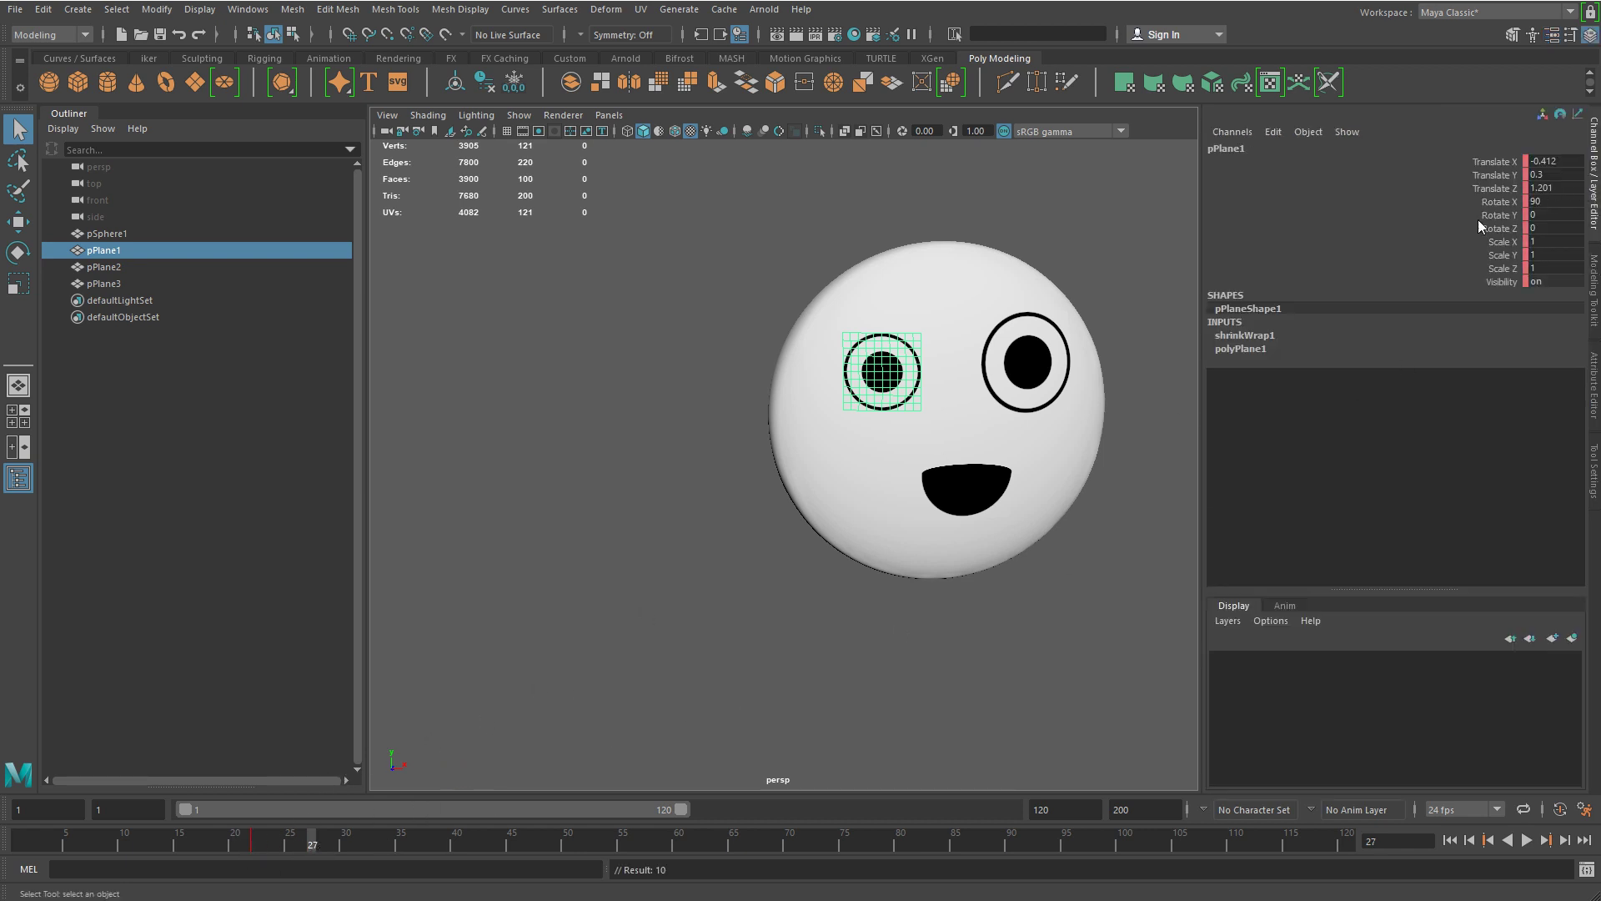
key("w")
left_click_drag(926, 391, 978, 379)
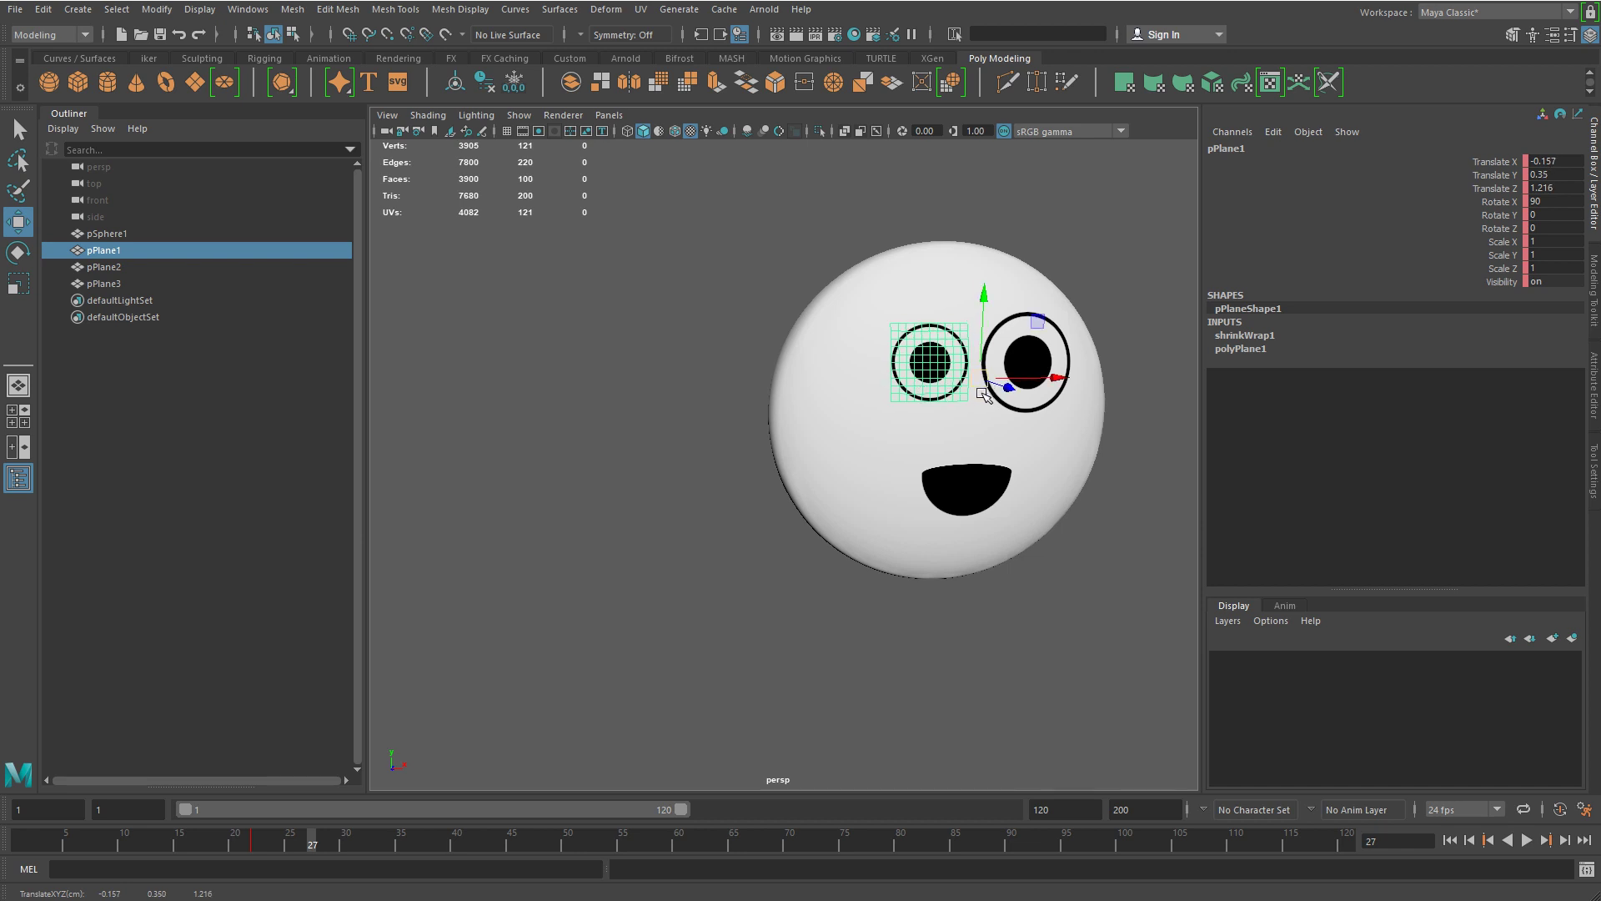
key("alt+v")
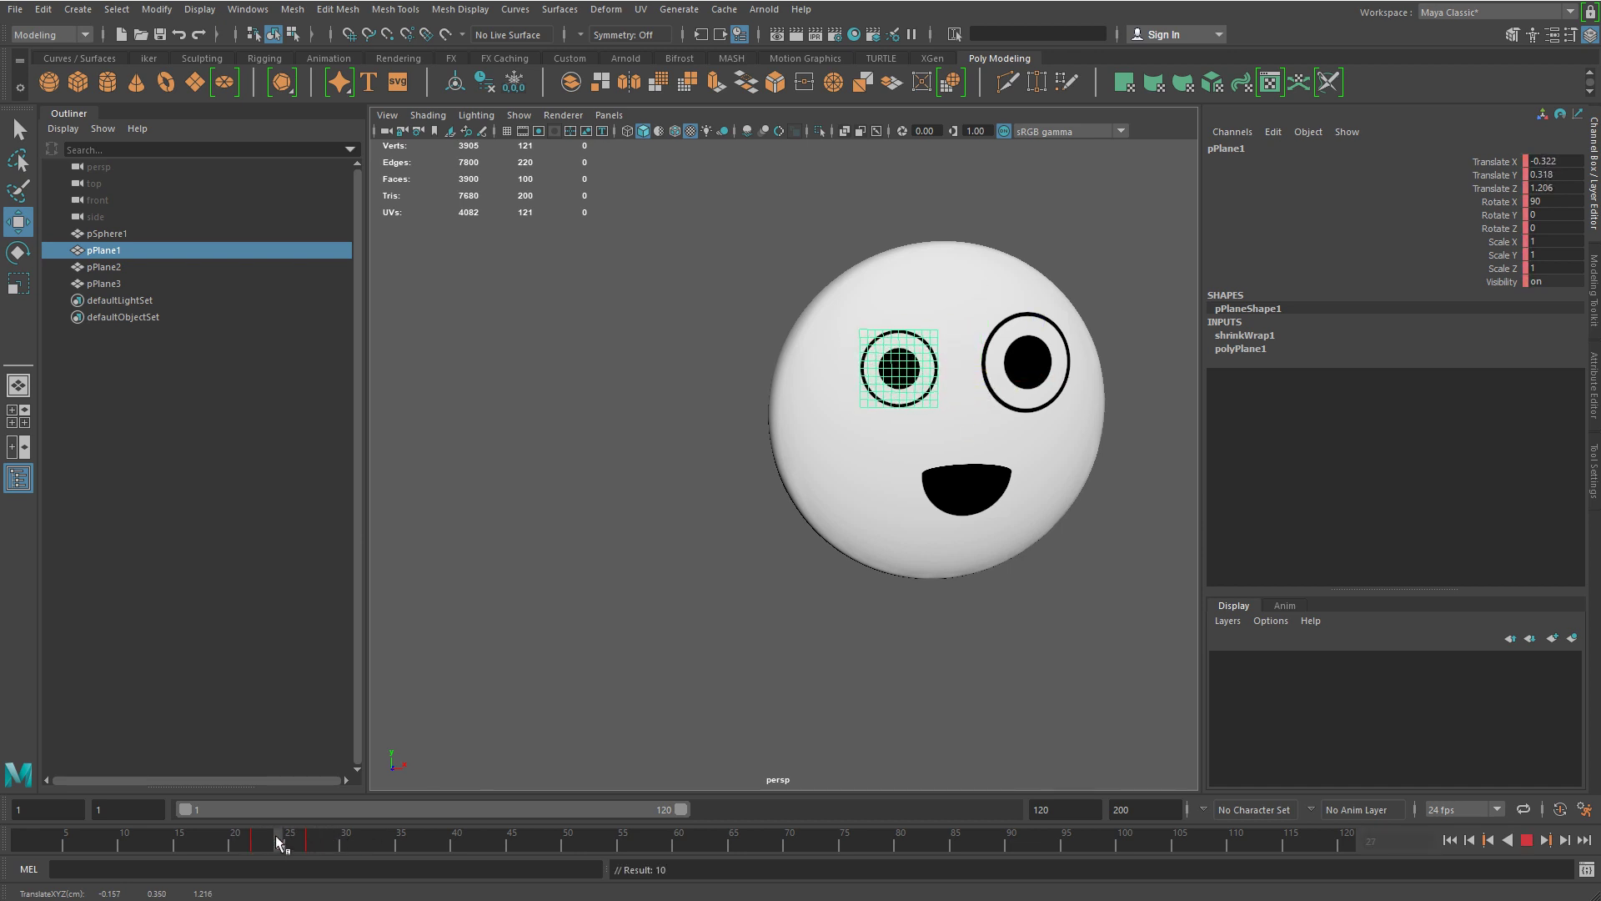
key("alt+v")
left_click(405, 741)
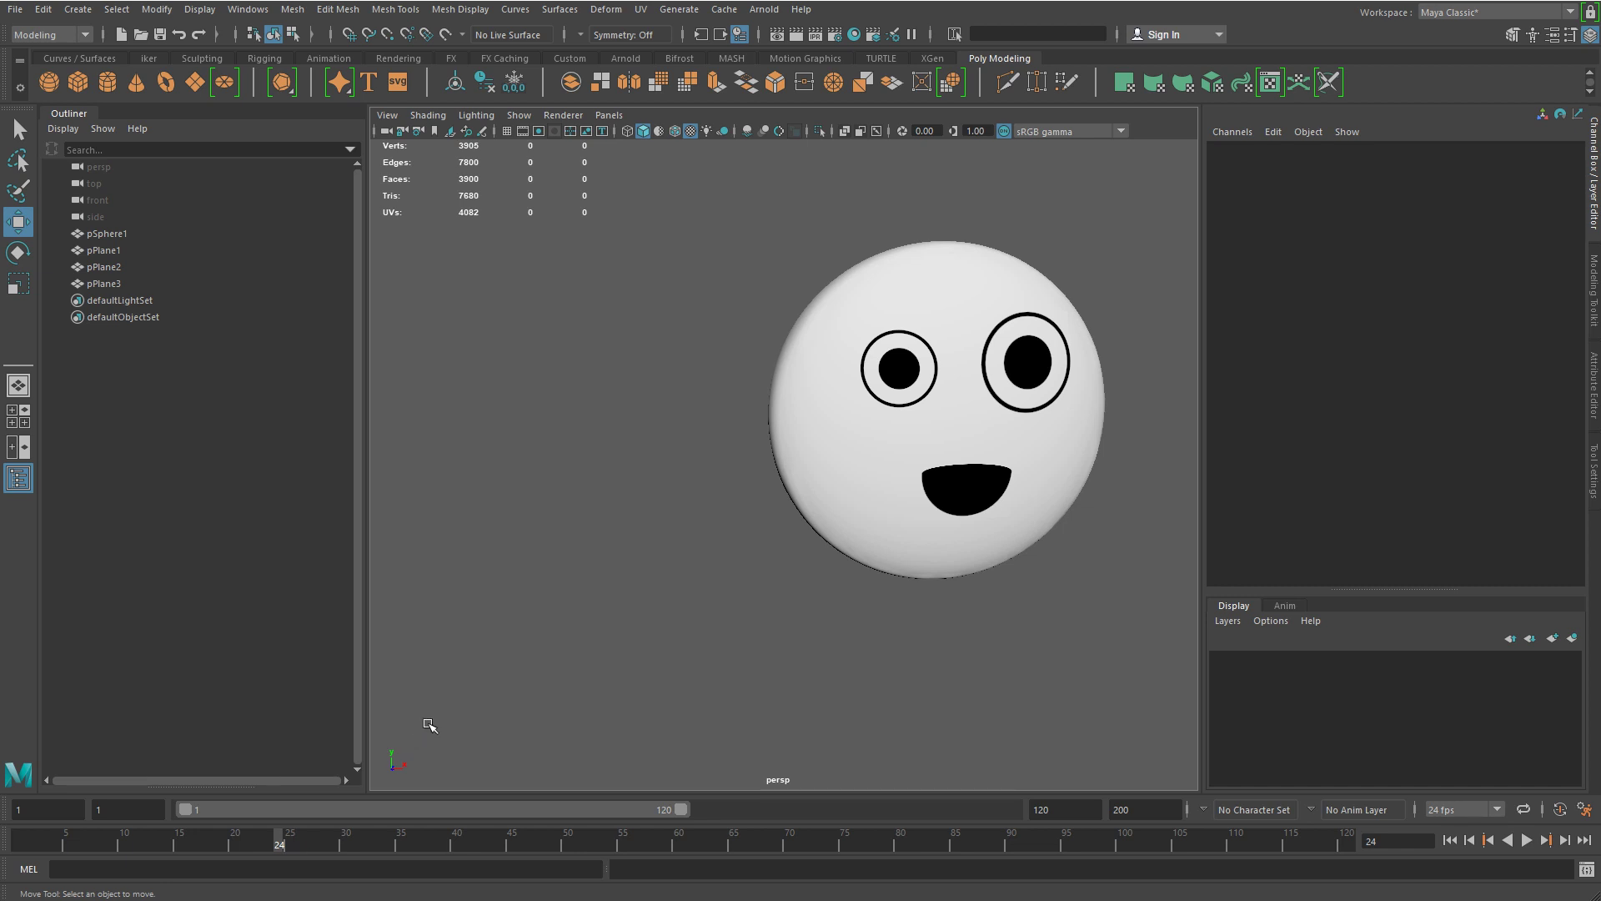